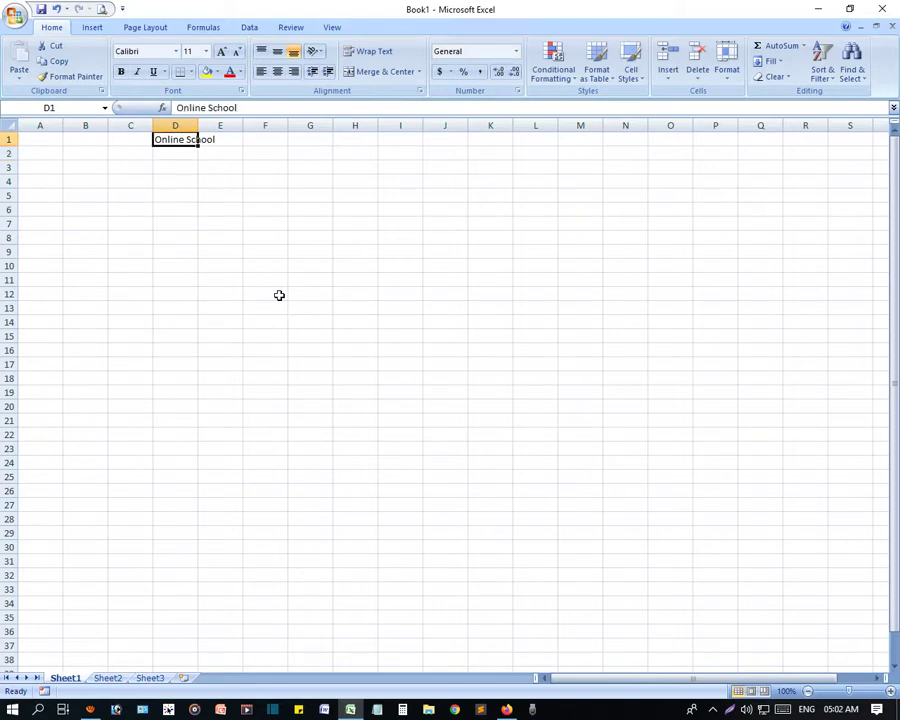
Set the font size of the "Online School" title in cell D1 to 28
left_click(206, 53)
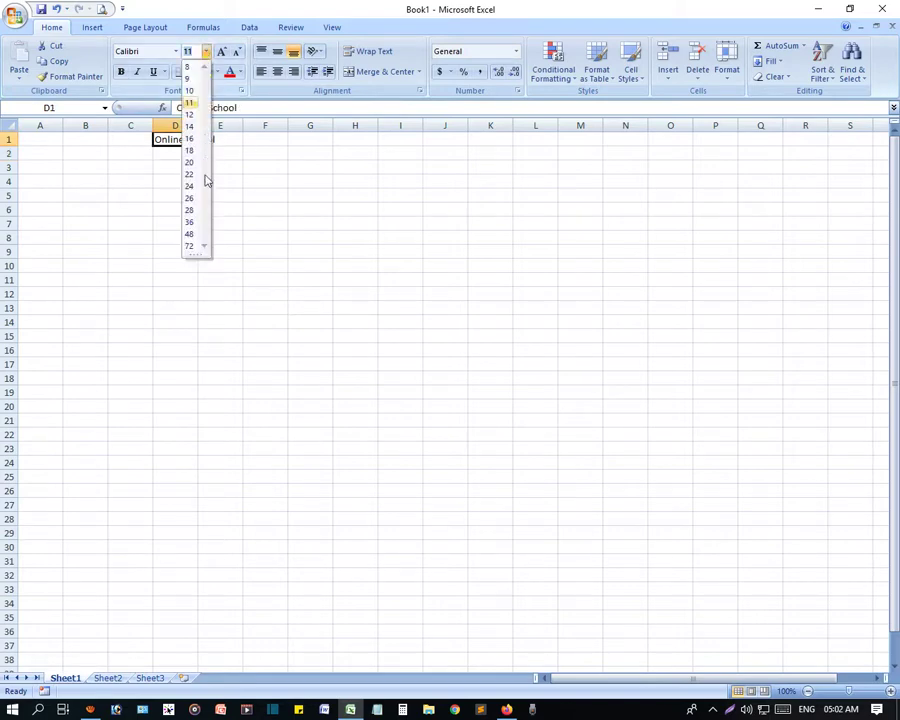
left_click(191, 211)
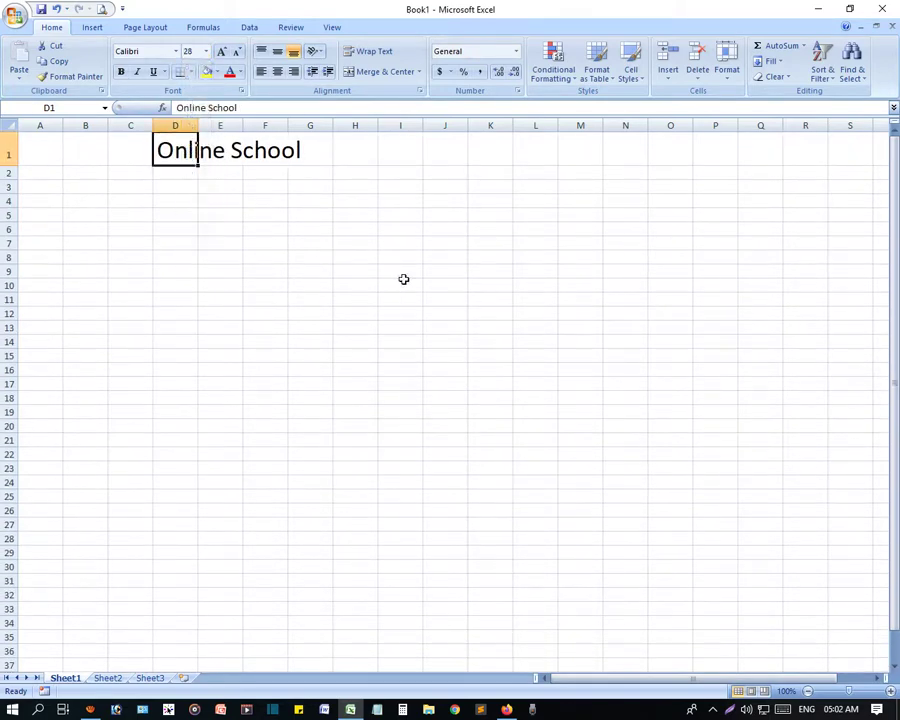
left_click(402, 282)
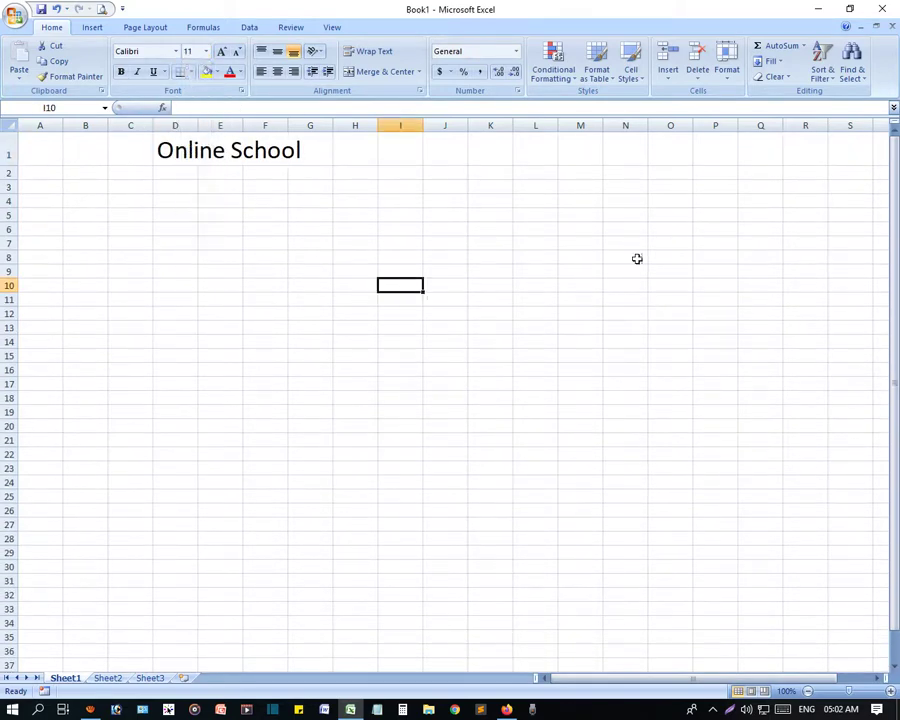
left_click(804, 46)
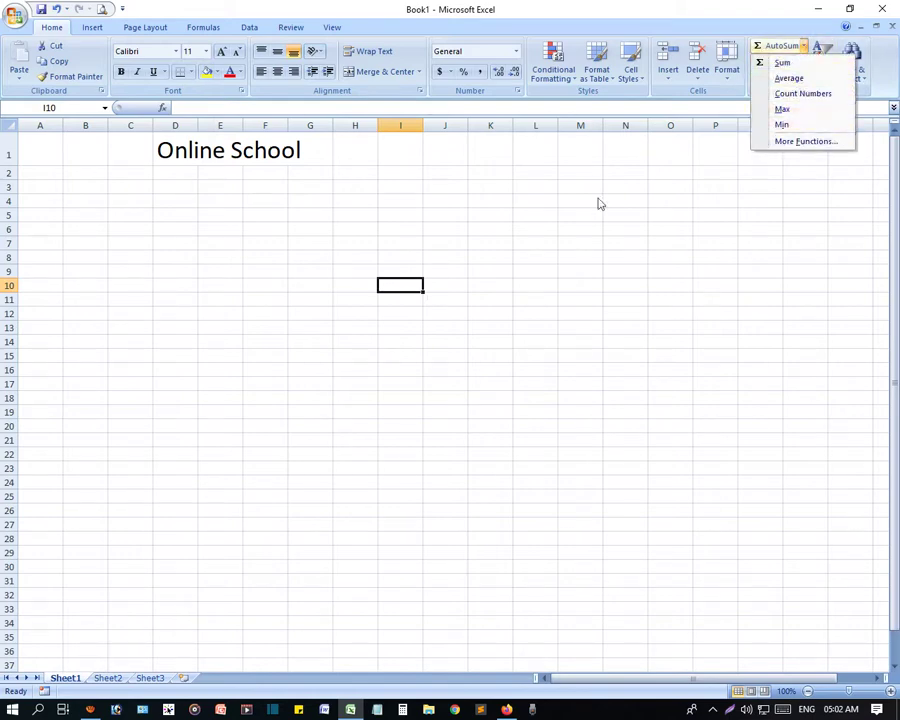
left_click(345, 300)
left_click(350, 258)
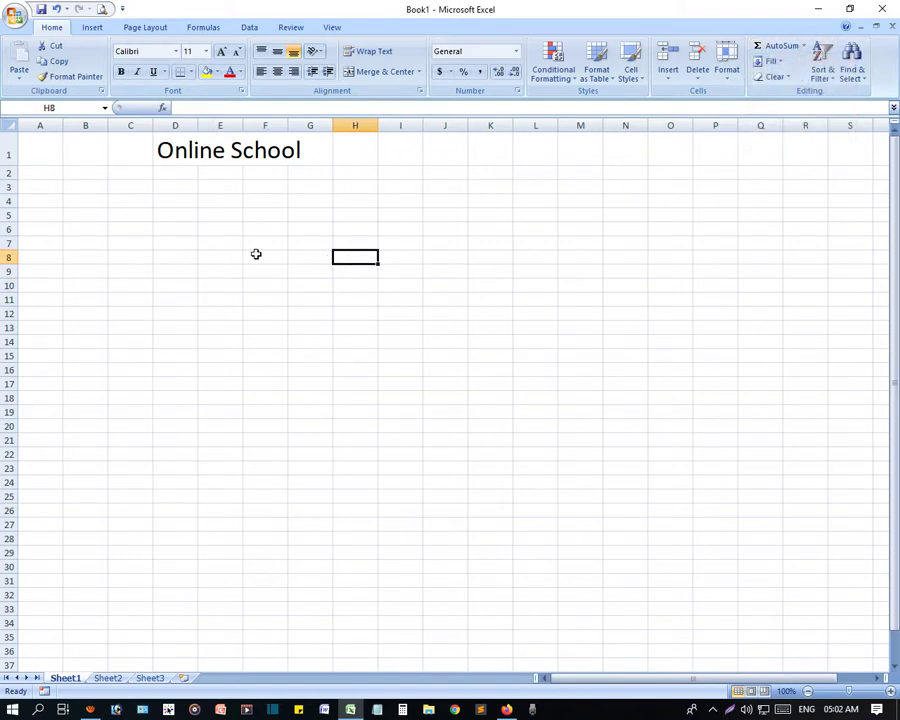
Enter the numbers 1 through 10 down cells F8 to F17, followed by 5 in F18
left_click(256, 254)
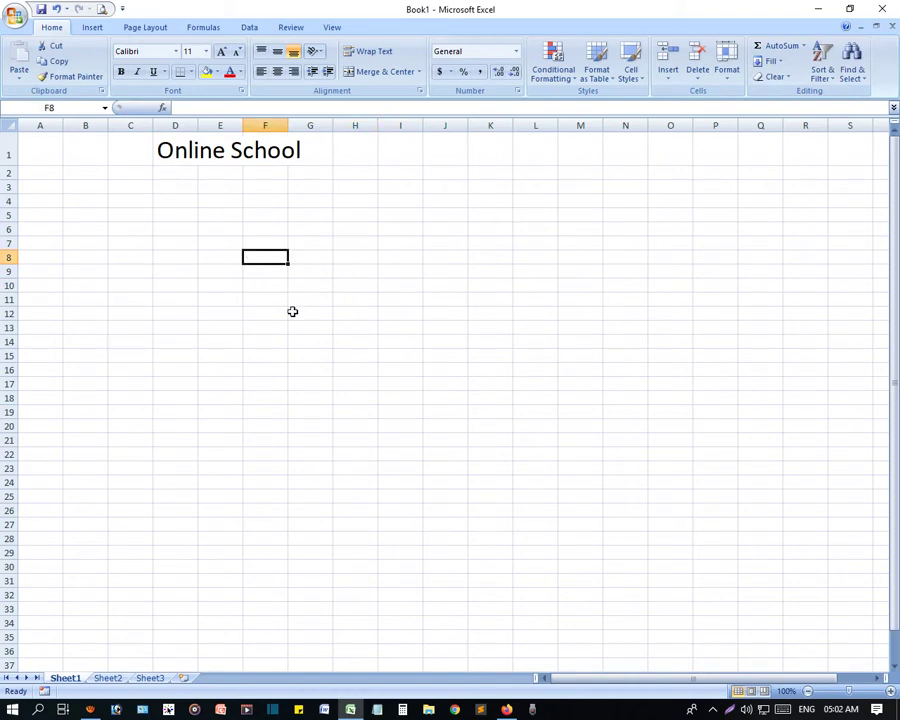
type("1")
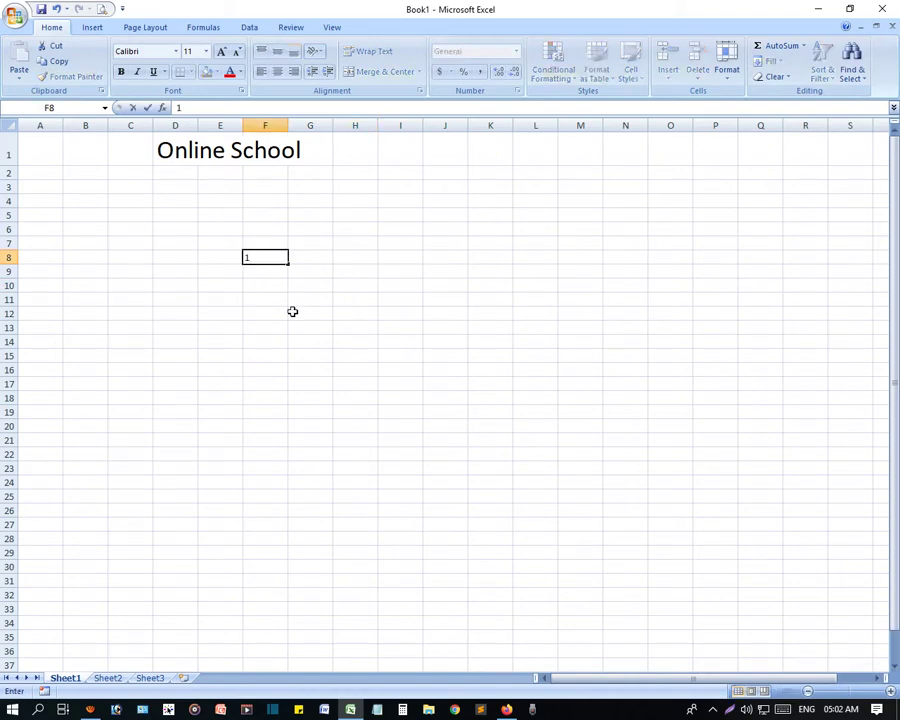
key("Return")
type("2")
key("Return")
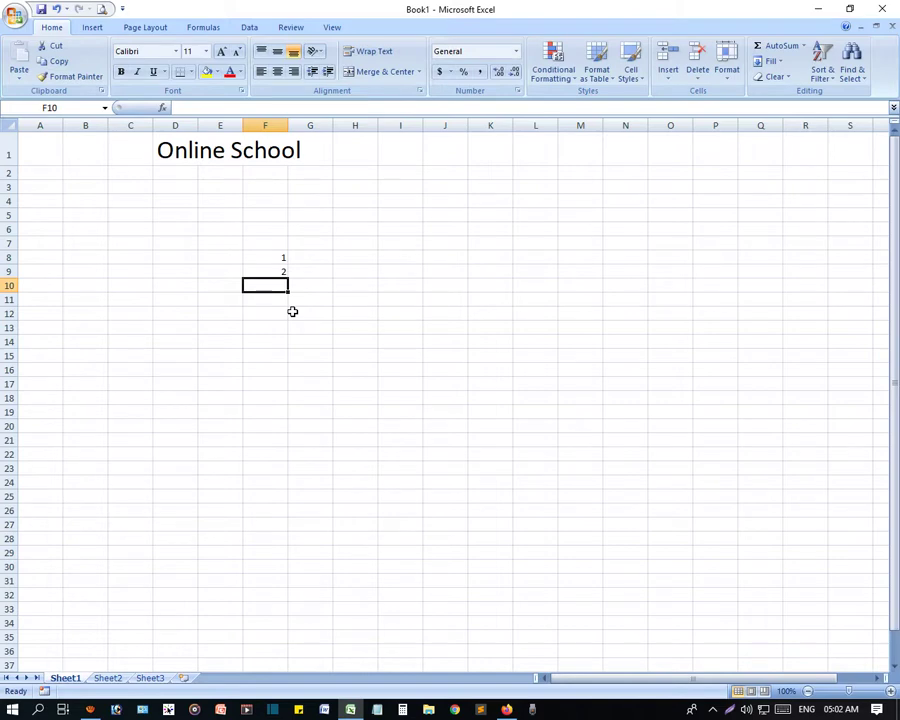
type("3 4 5 6")
key("Return")
type("7")
key("Return")
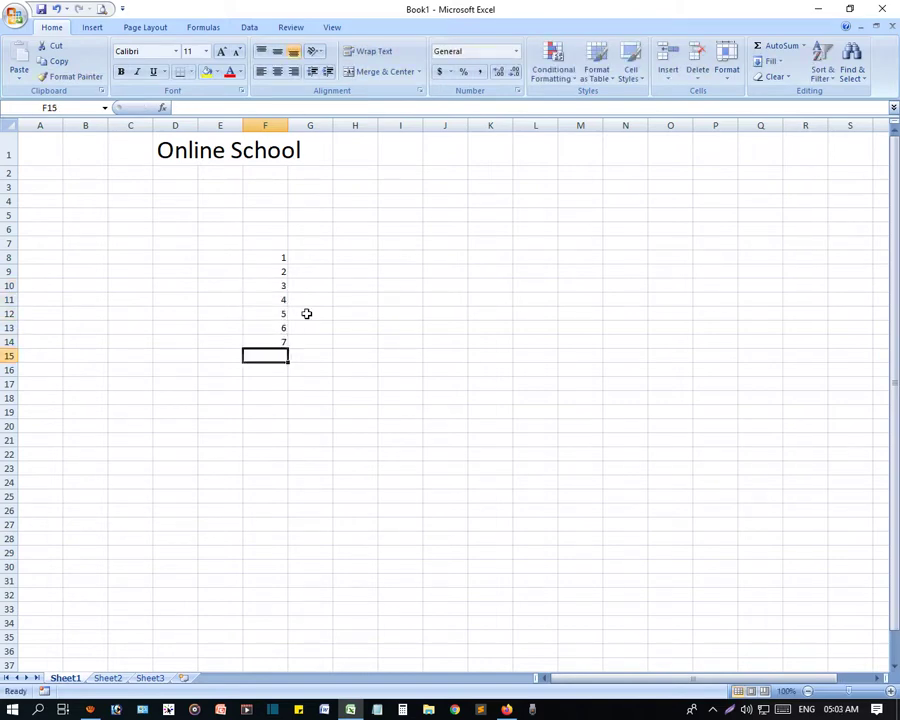
type("8")
key("Return")
type("9")
key("Return")
type("10")
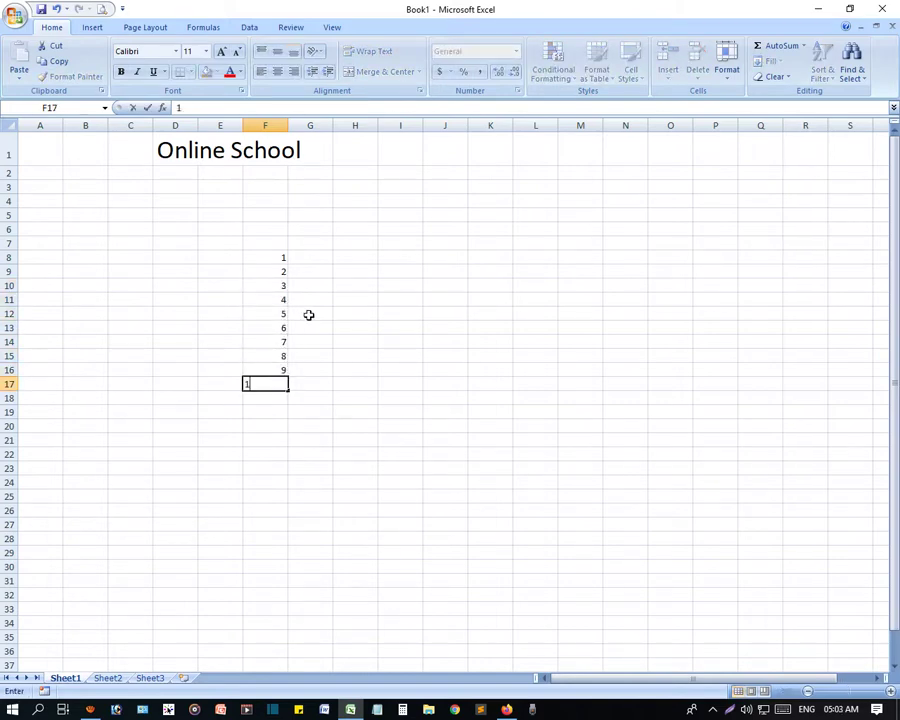
key("Return")
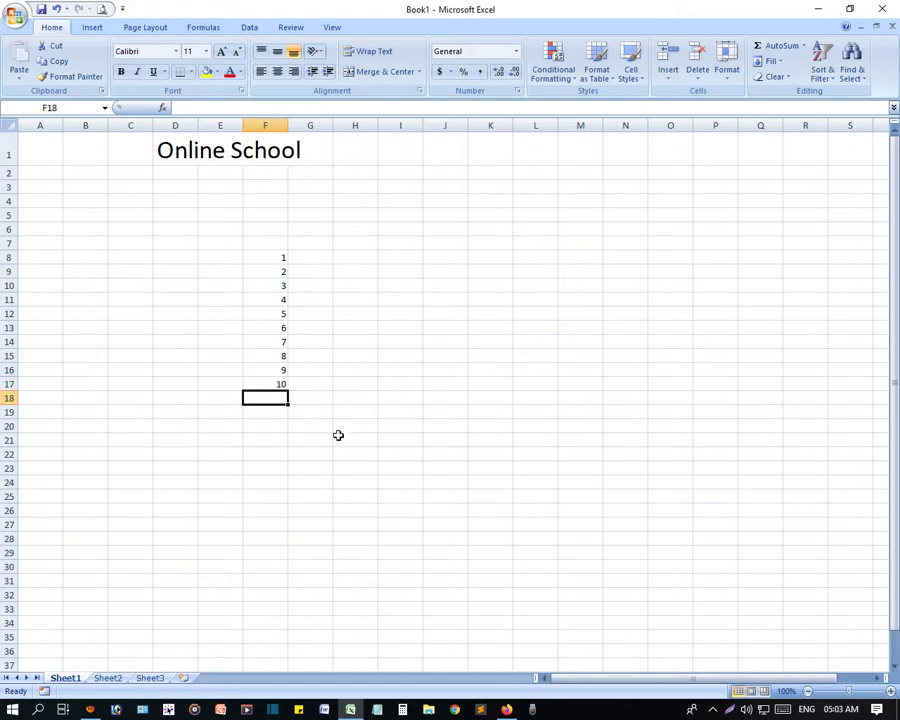
type("5")
key("Return")
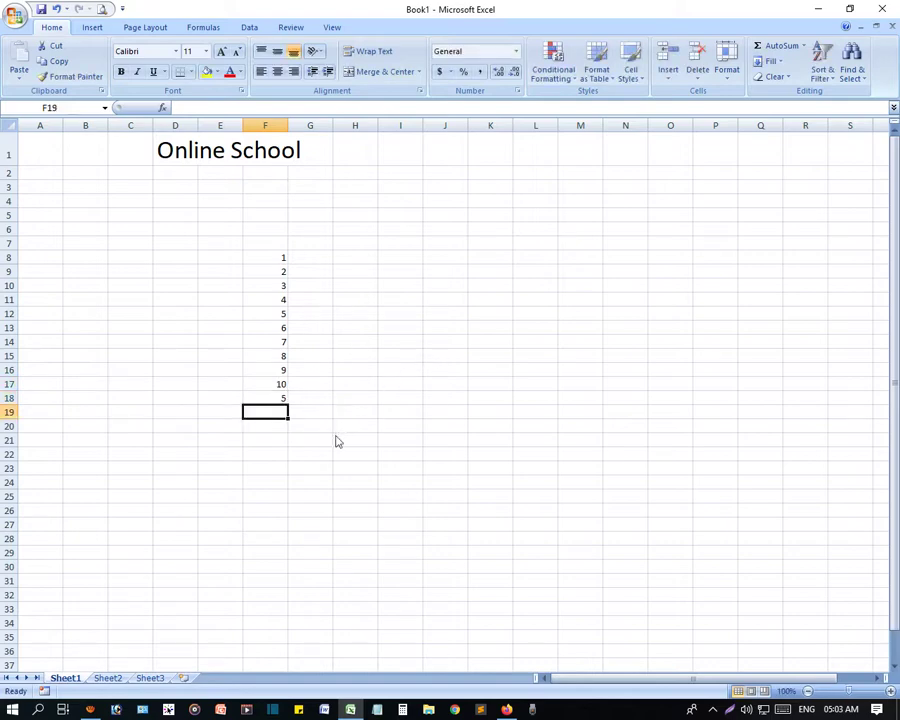
left_click(283, 458)
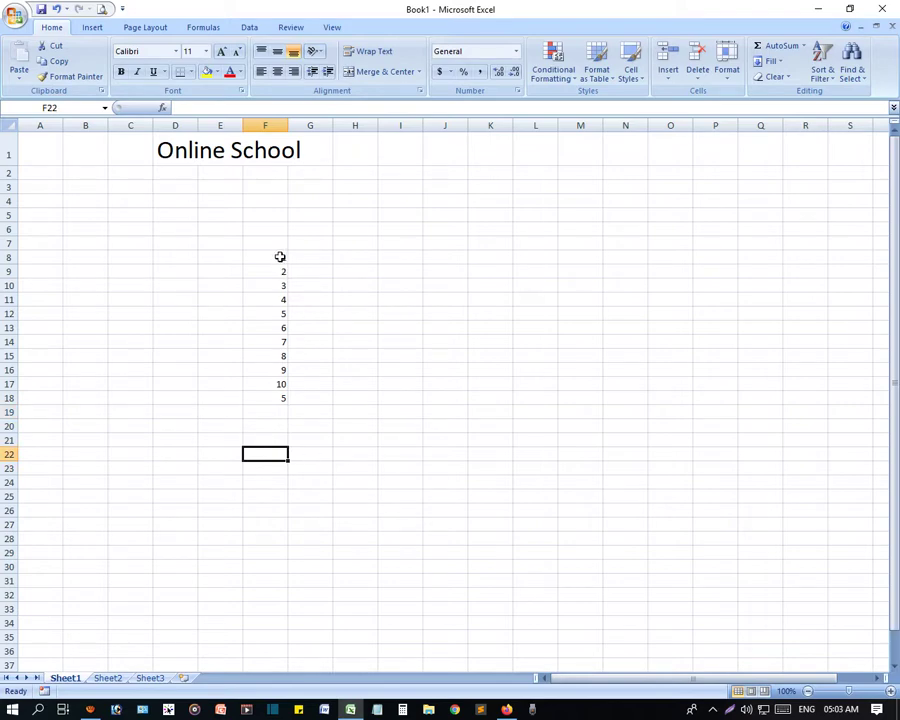
left_click(803, 46)
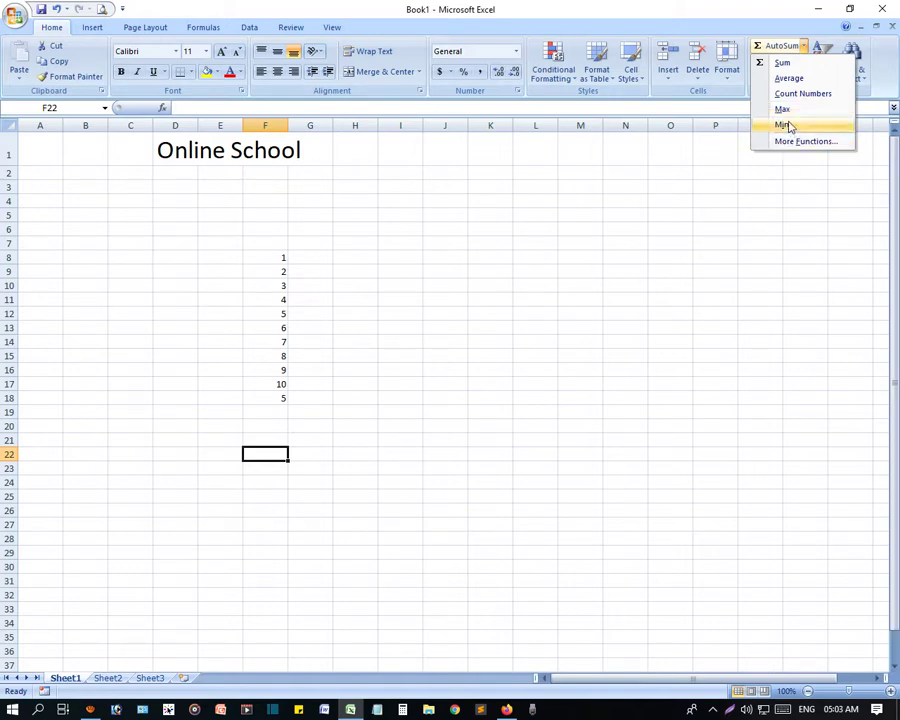
left_click(558, 353)
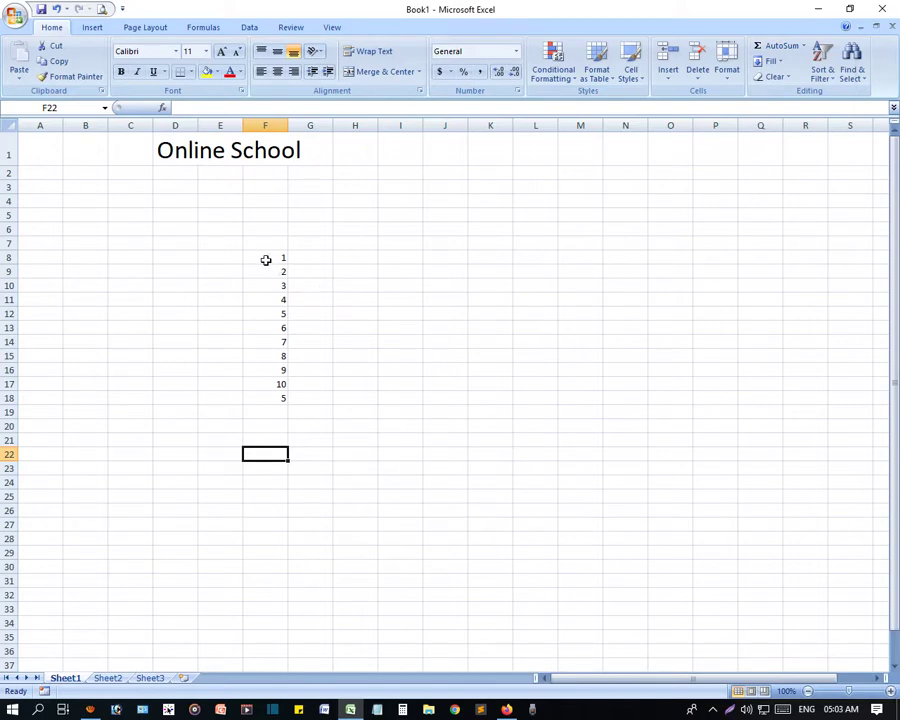
left_click_drag(265, 259, 265, 509)
left_click(803, 46)
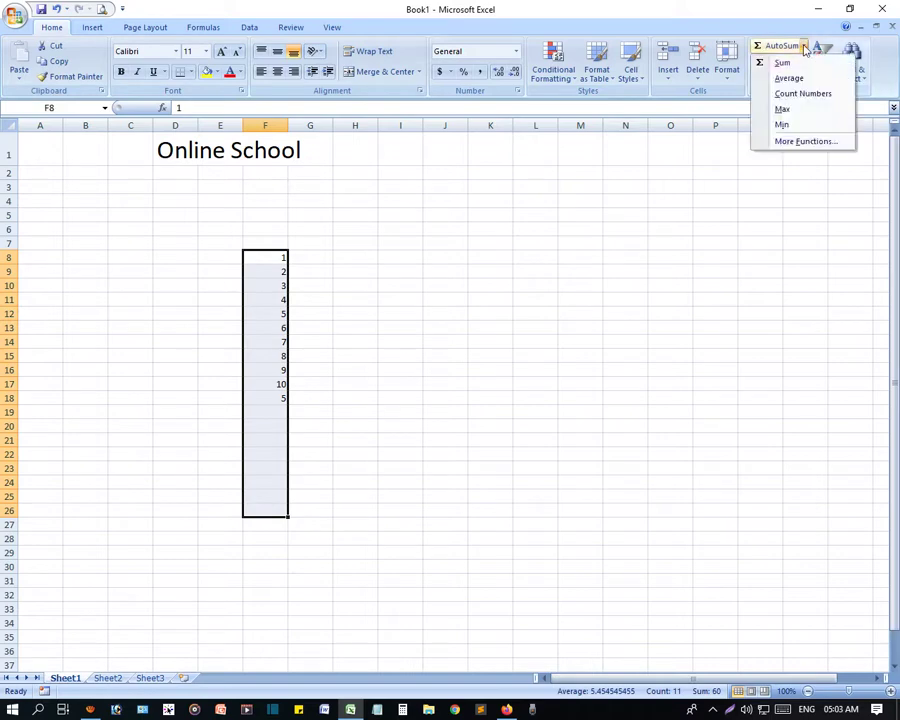
left_click(592, 396)
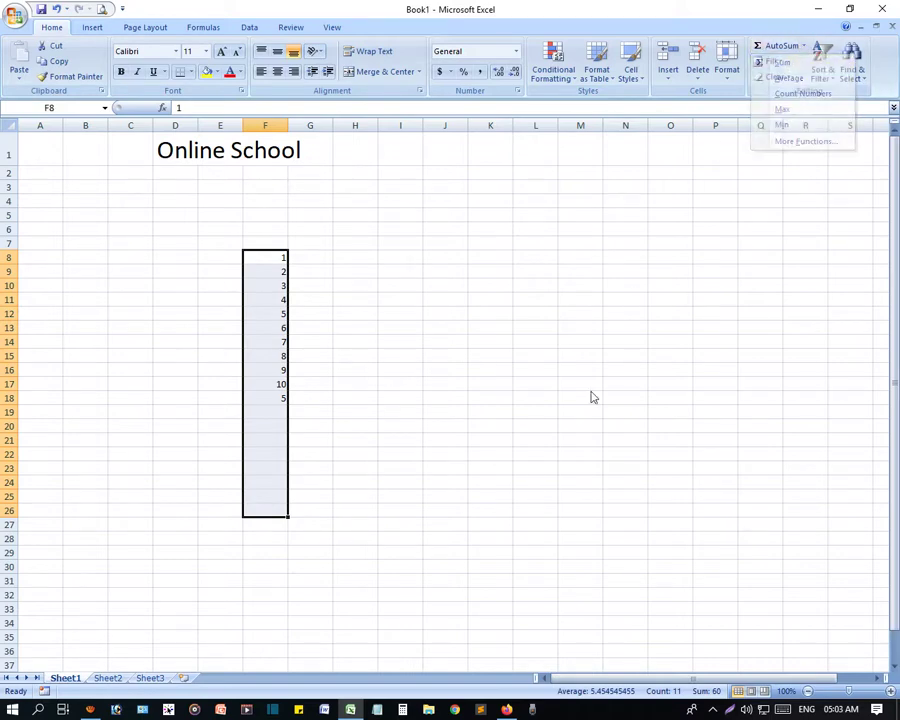
left_click(442, 342)
Select F8 to F25 and total the column of numbers with the AutoSum Sum function in F25
left_click_drag(264, 261, 284, 493)
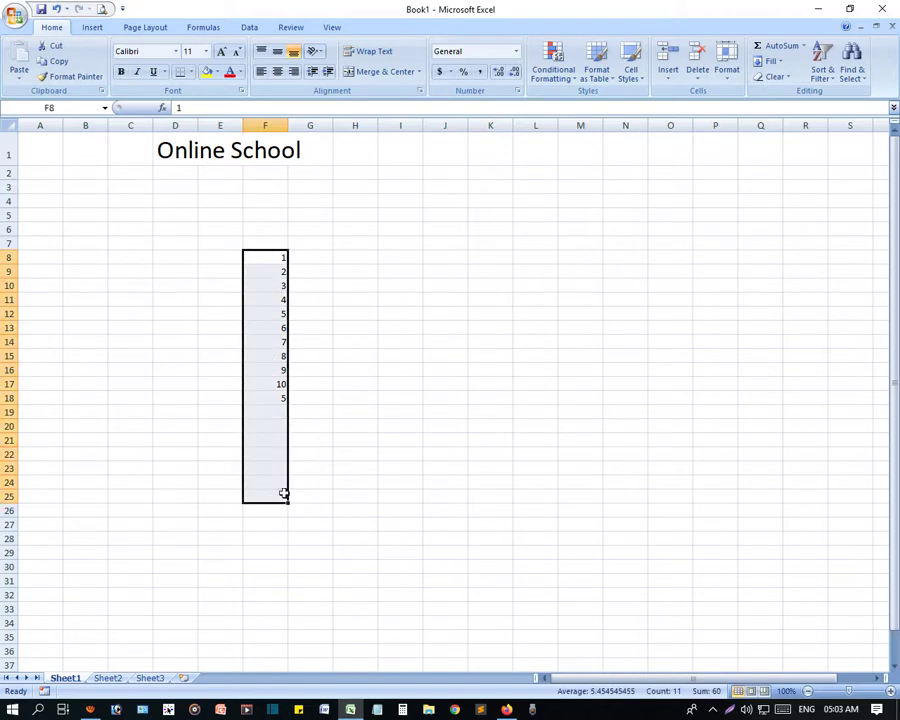
left_click(803, 47)
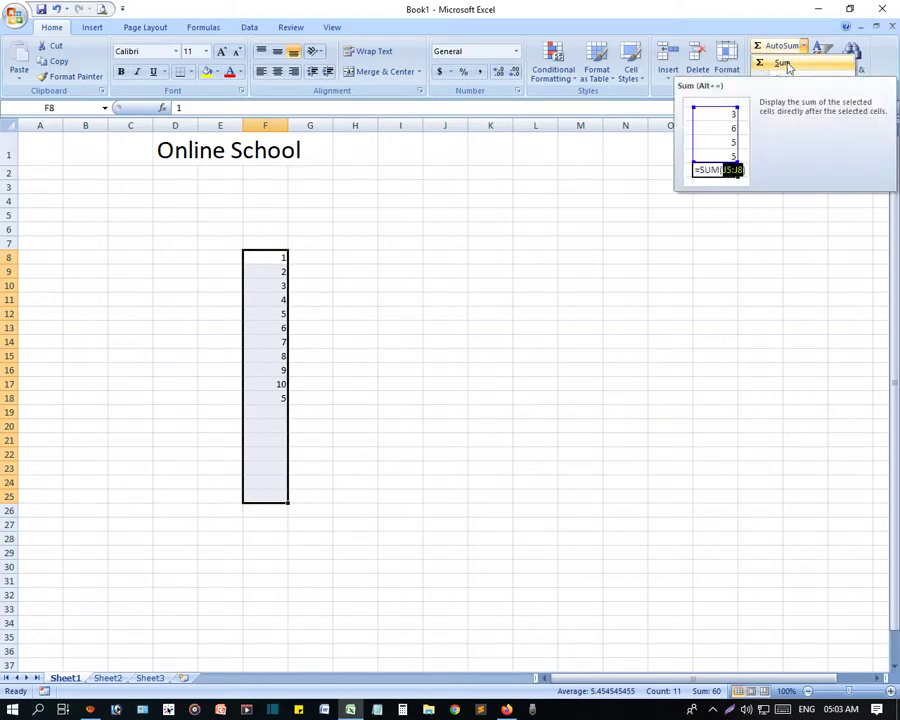
left_click(787, 66)
left_click(310, 565)
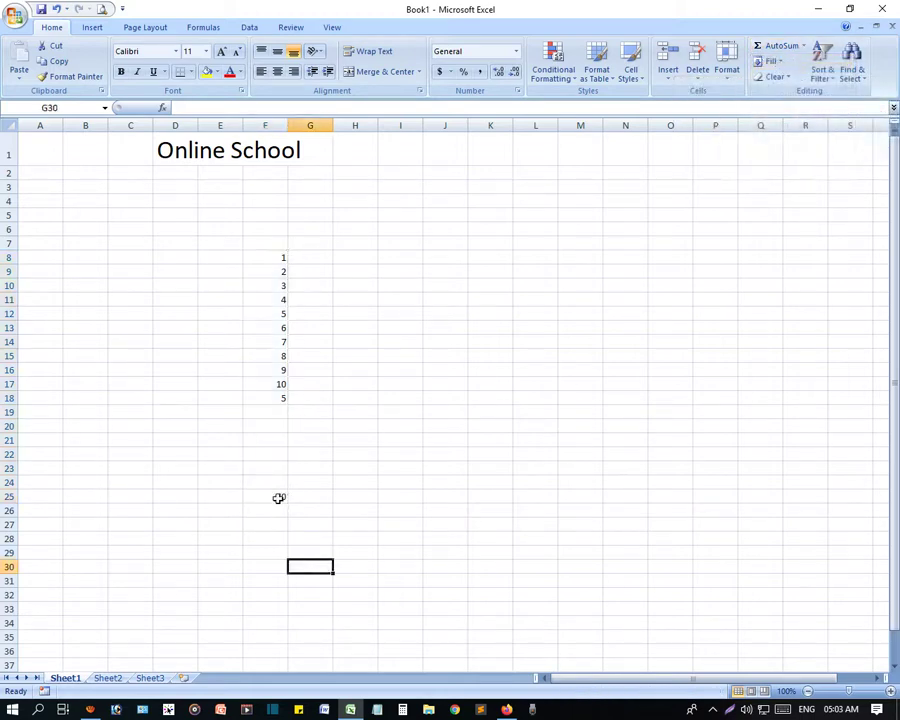
left_click(279, 496)
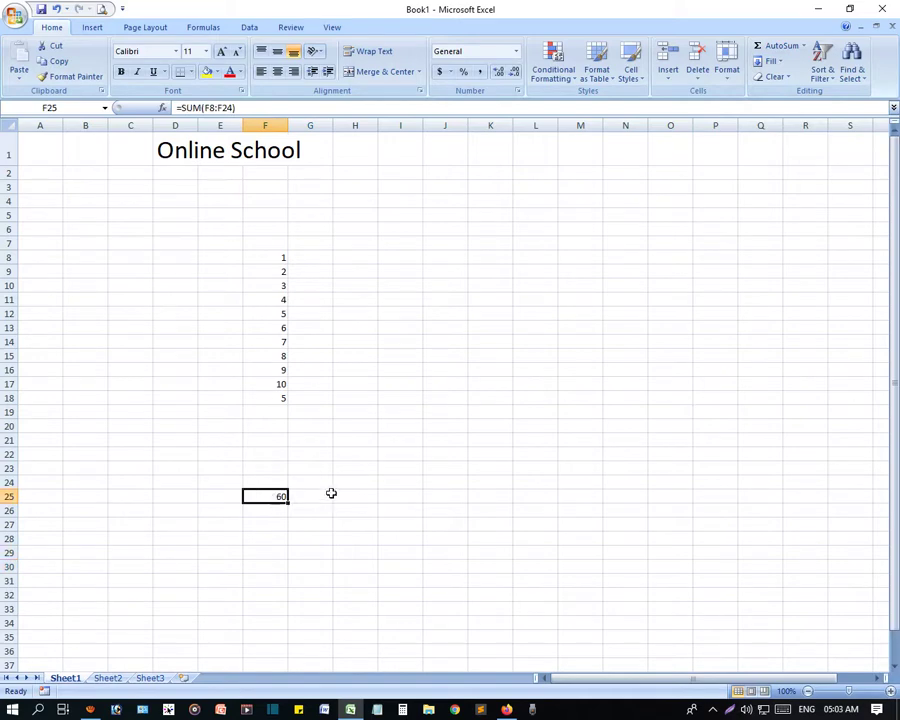
Label the total by entering "Sum" in cell E25
left_click(225, 494)
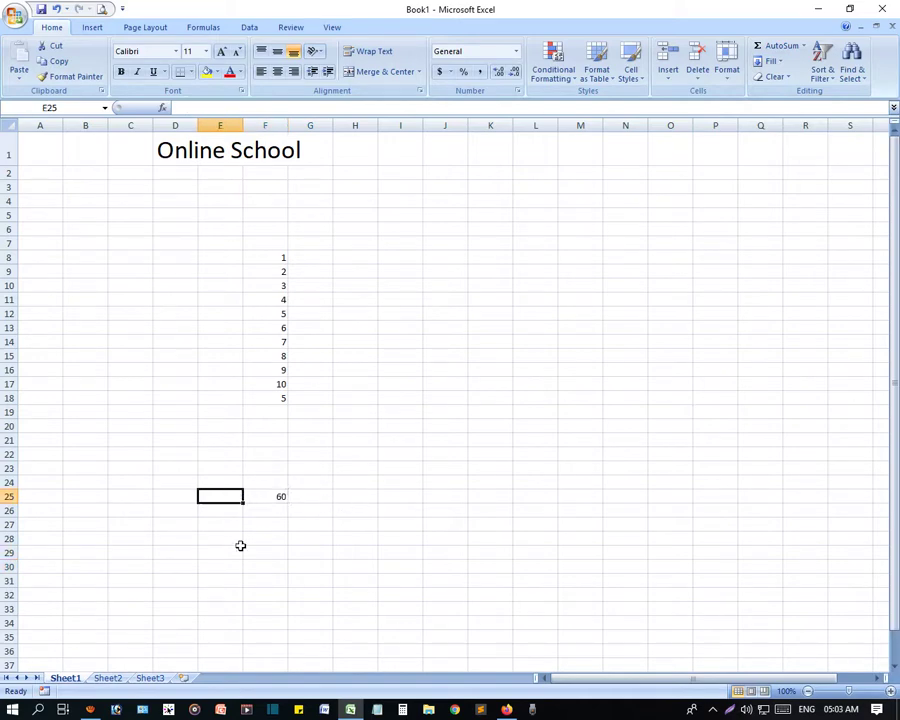
type("Sum")
key("Return")
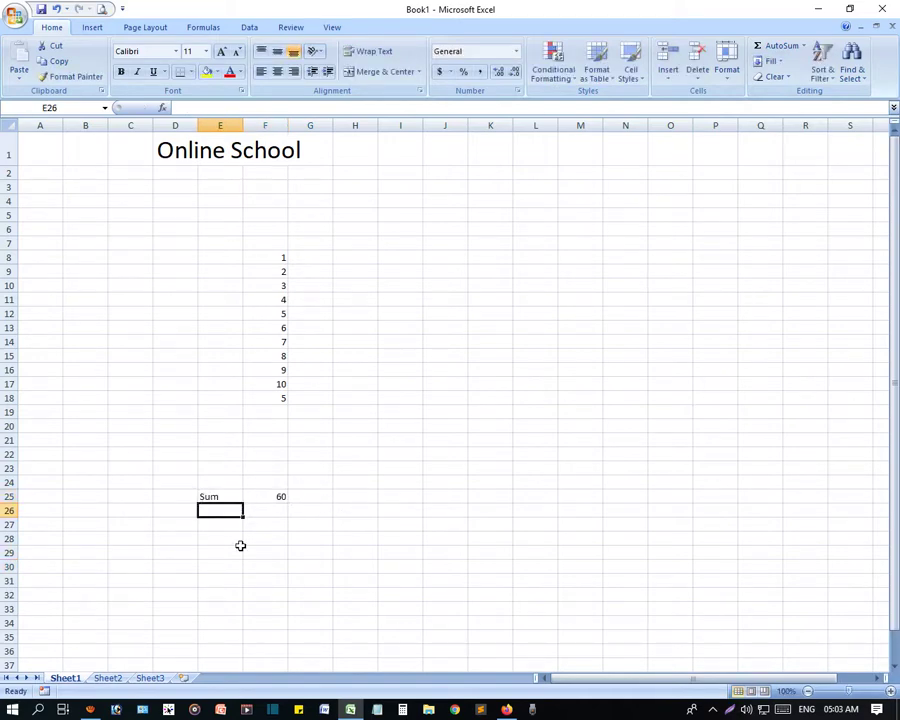
Undo the "Sum" label in E25 and the total in F25
left_click(278, 514)
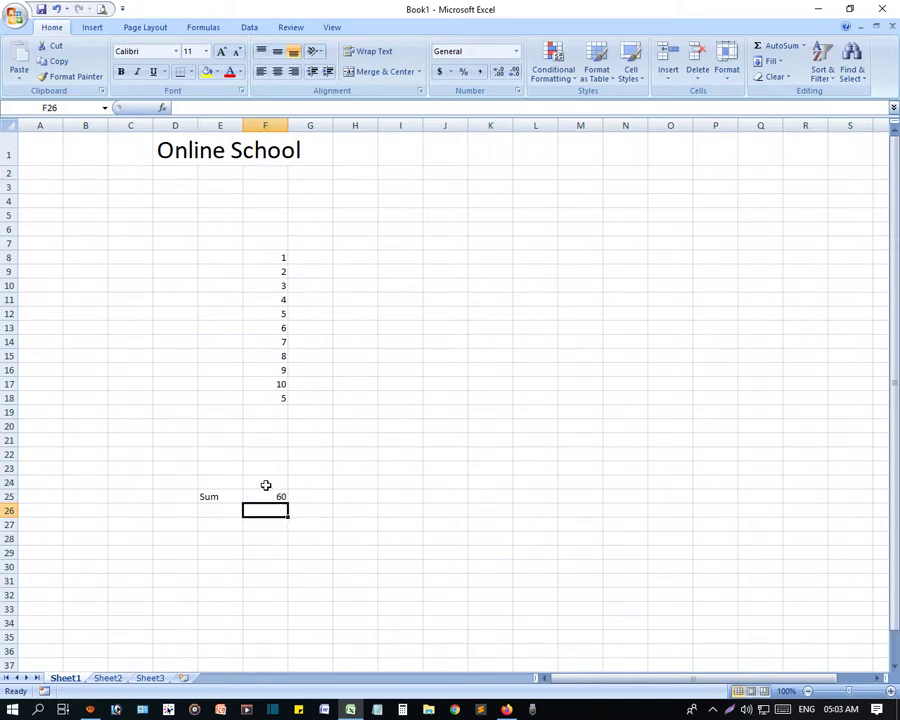
left_click(266, 485)
left_click(262, 259)
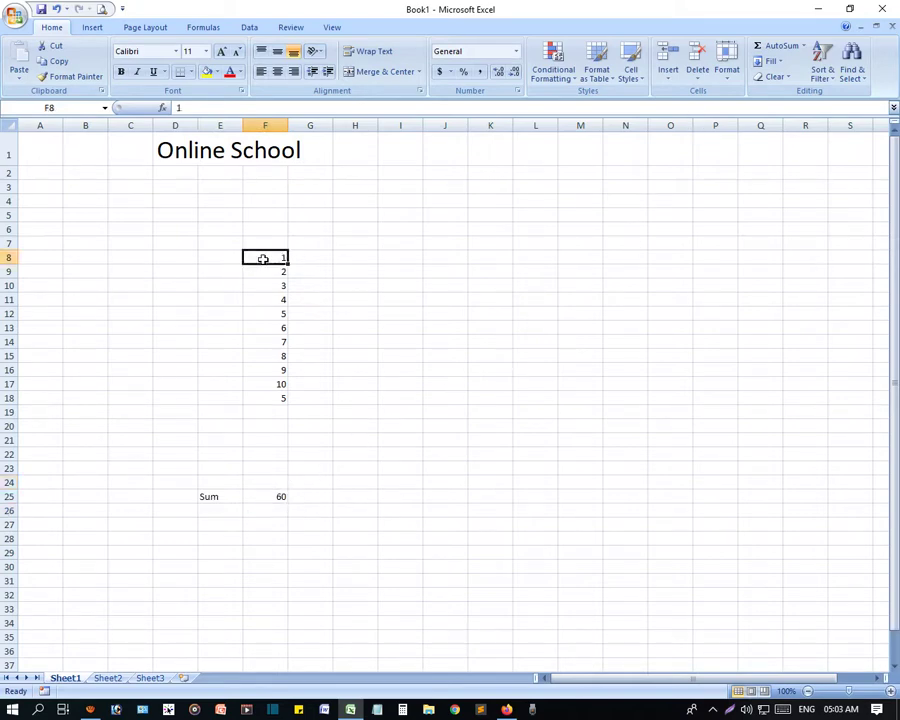
key("ctrl+z")
key("ctrl+z")
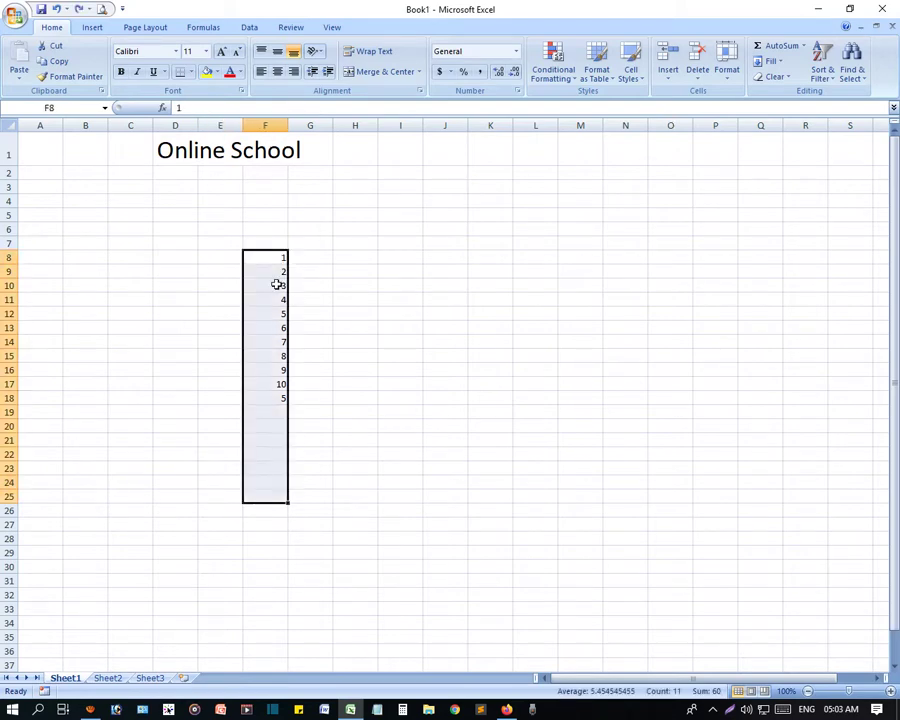
Select F8 to F24 and calculate the average of the numbers with the AutoSum Average function in F24
left_click(384, 287)
left_click_drag(266, 258, 273, 484)
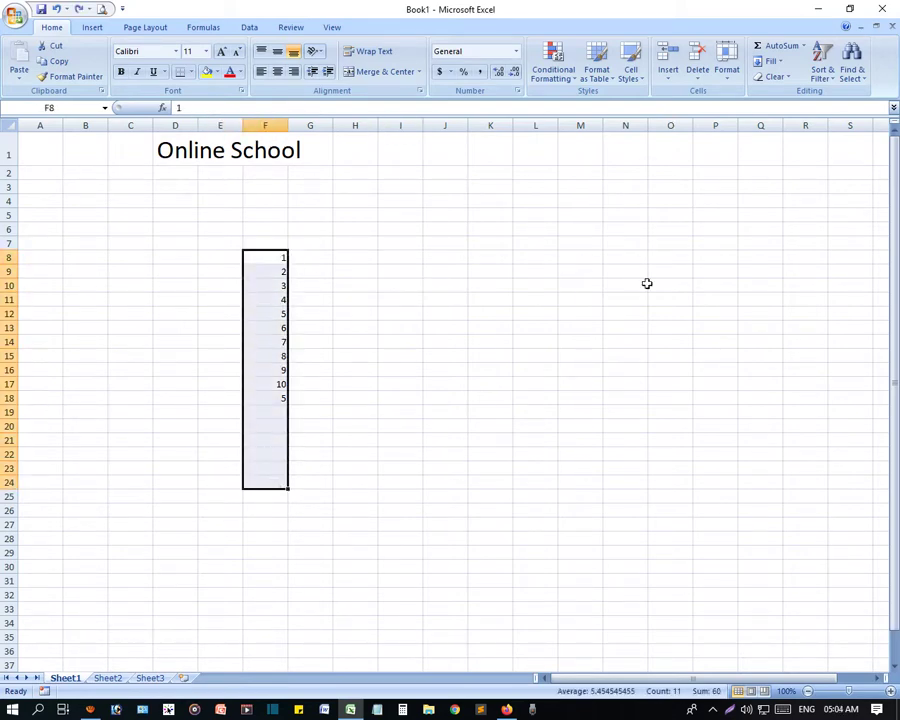
left_click(804, 48)
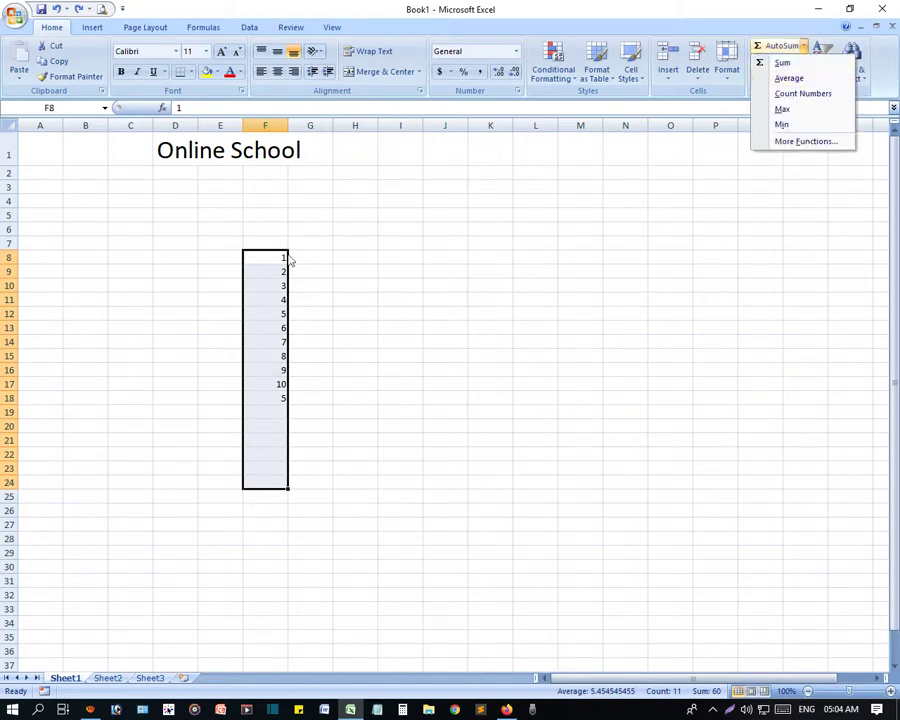
left_click(789, 78)
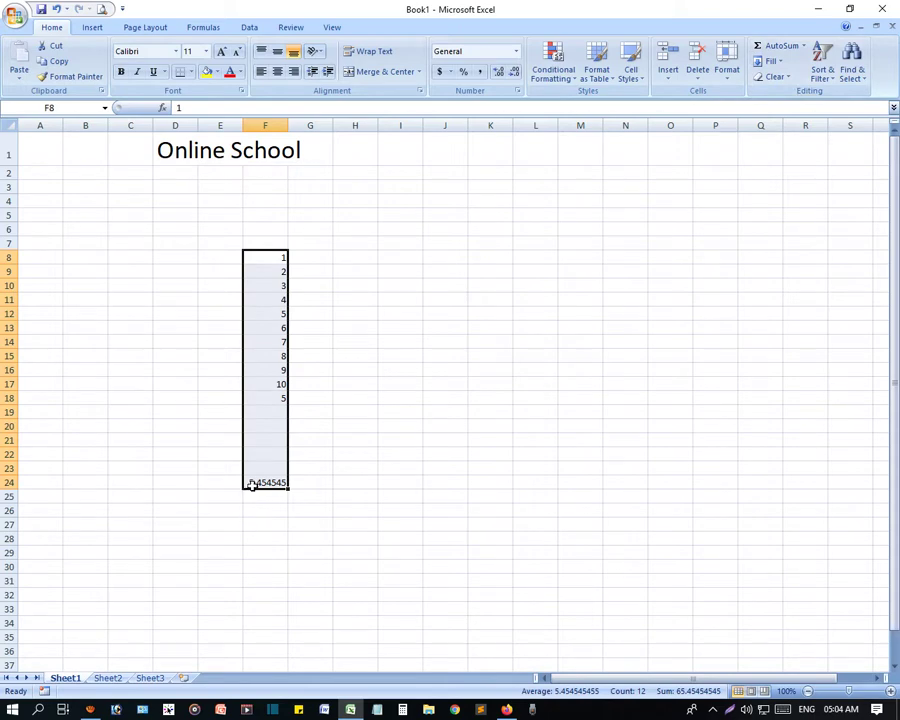
Undo the average calculation in cell F24
left_click(497, 469)
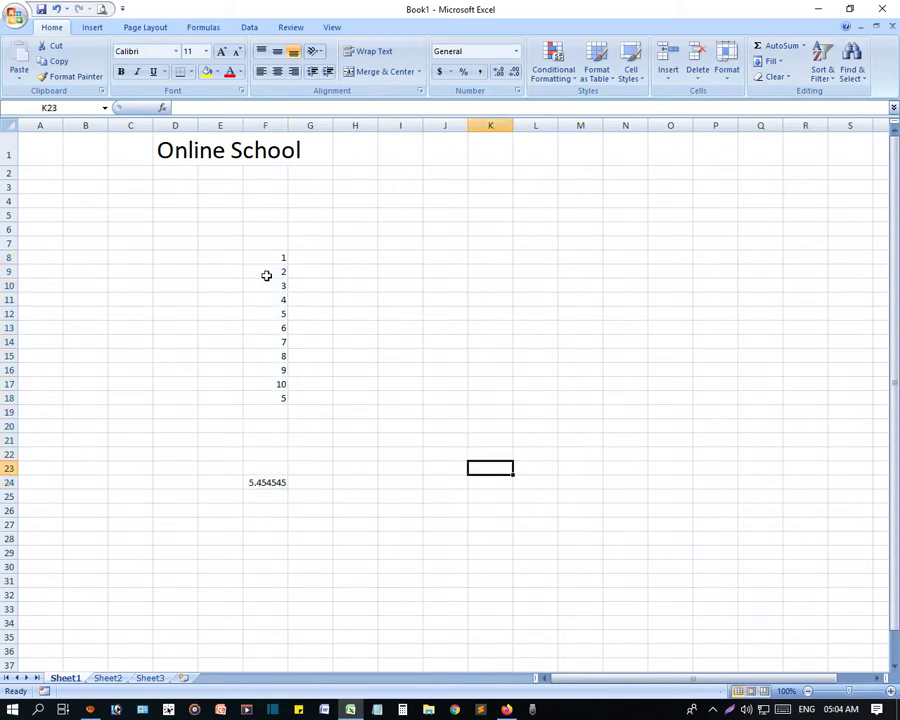
left_click_drag(262, 258, 252, 441)
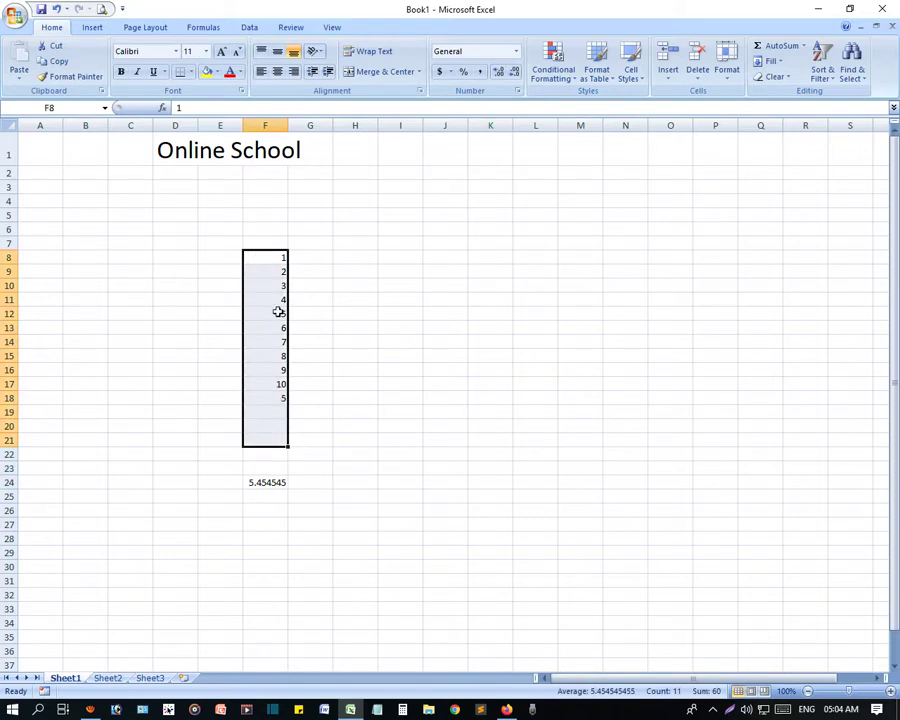
key("ctrl+z")
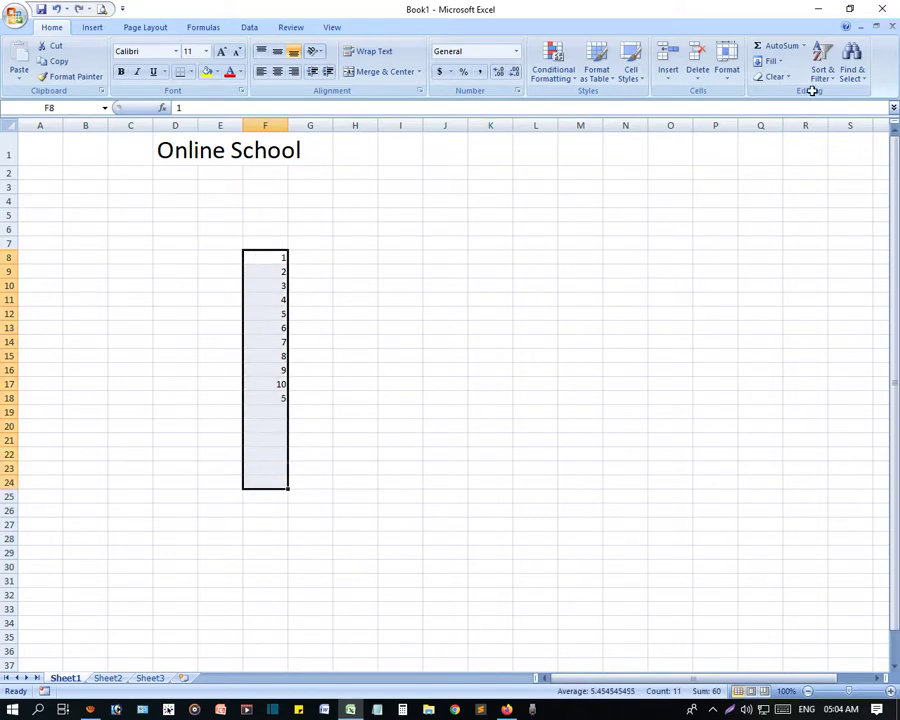
Count the values in the number column with the AutoSum Count Numbers function in F24, and select F8 to F18 for checking
left_click(802, 49)
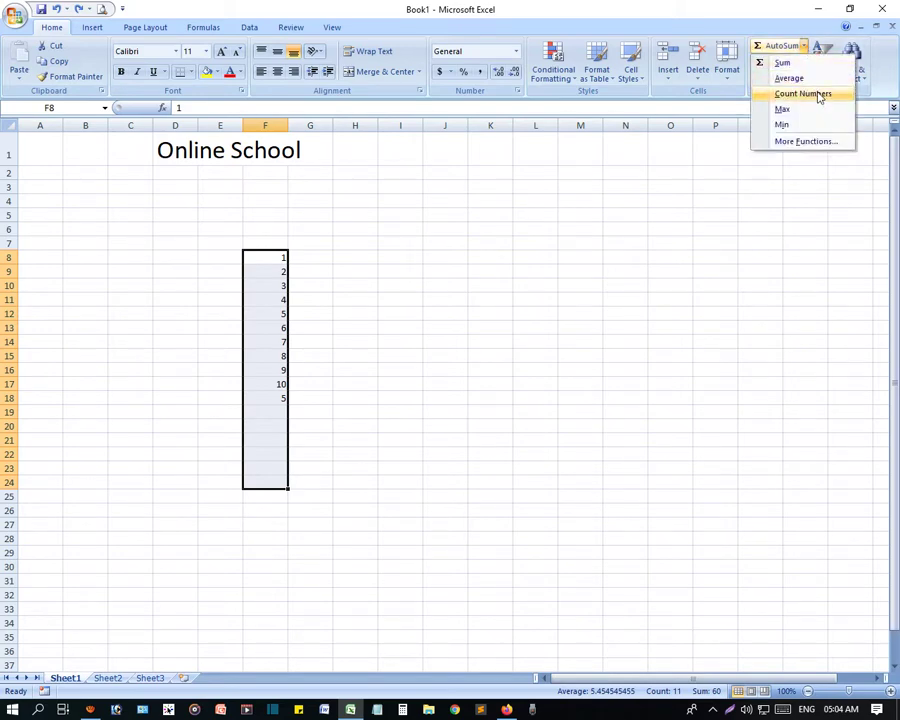
left_click(818, 95)
left_click(405, 578)
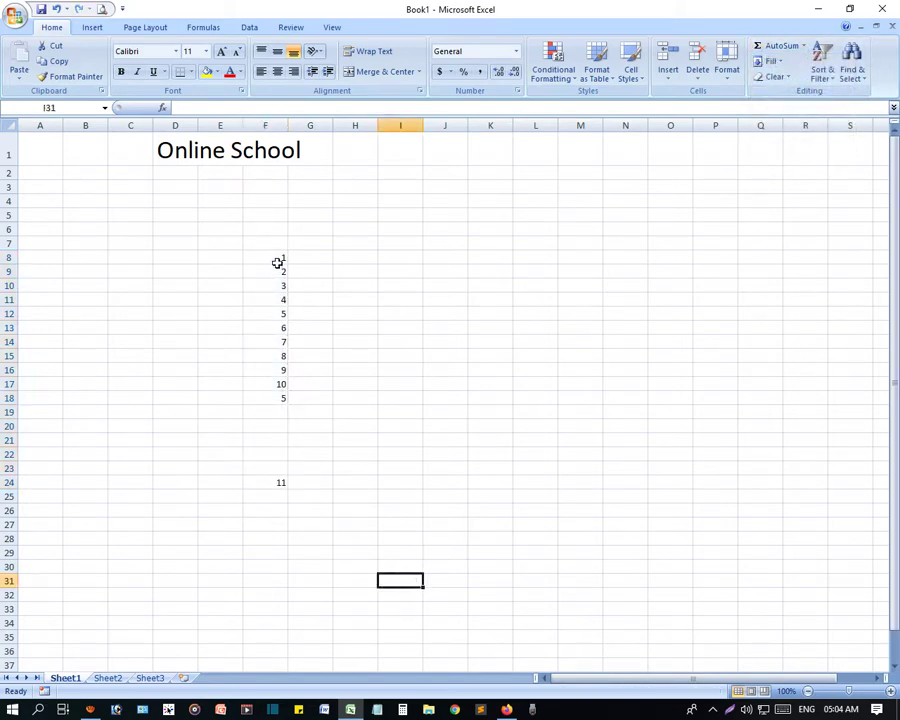
left_click_drag(277, 262, 275, 402)
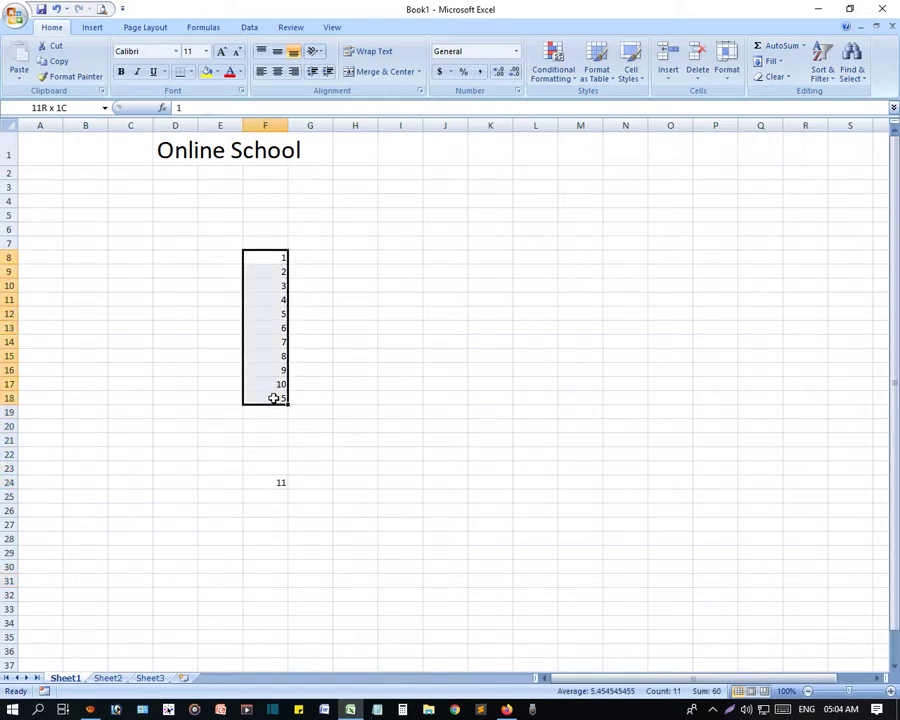
Check the numbers in F8 to F18 against the count formula in F24
left_click(366, 395)
left_click_drag(274, 256, 273, 403)
left_click(342, 400)
left_click_drag(283, 261, 273, 402)
left_click(339, 430)
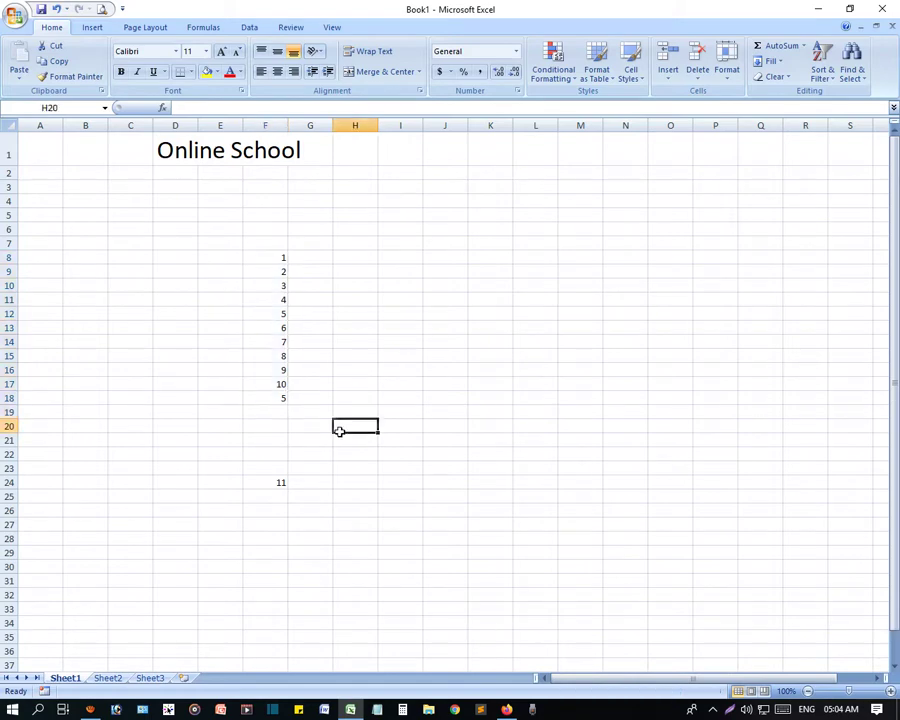
left_click(253, 482)
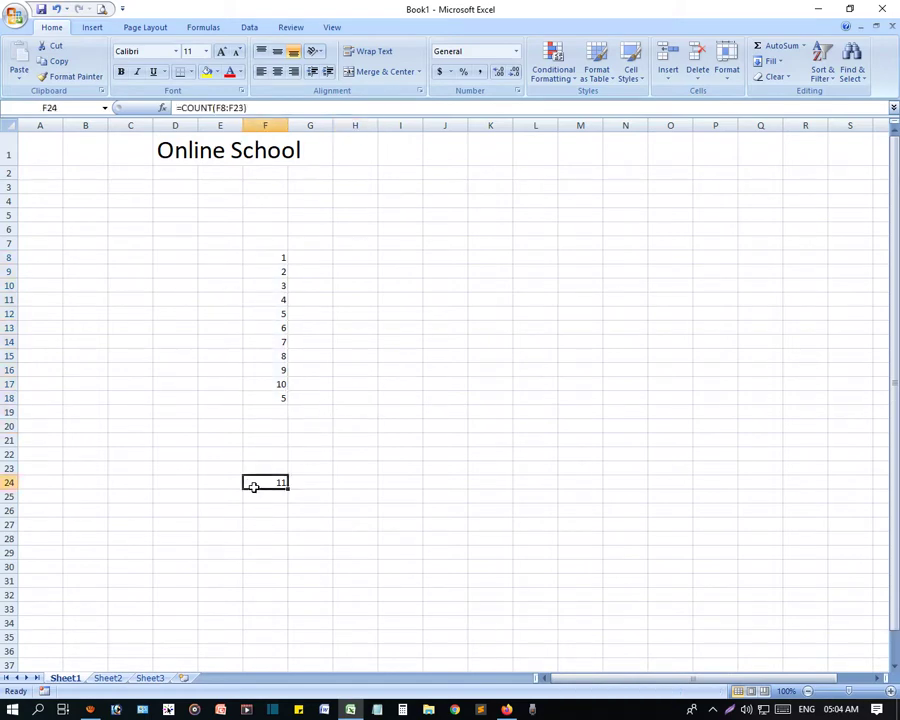
left_click(264, 262)
left_click(342, 497)
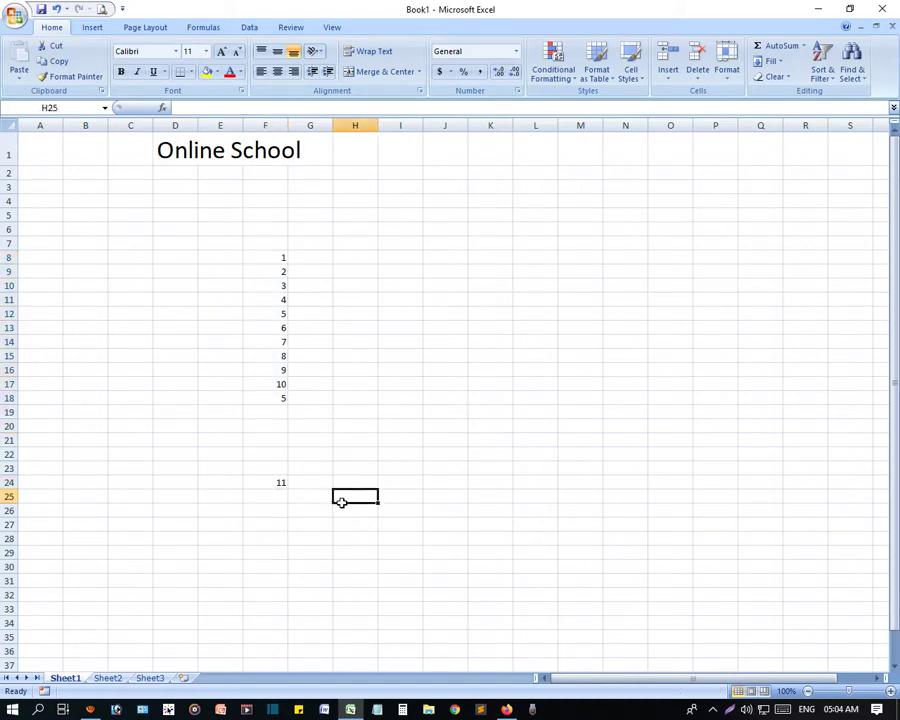
left_click(269, 481)
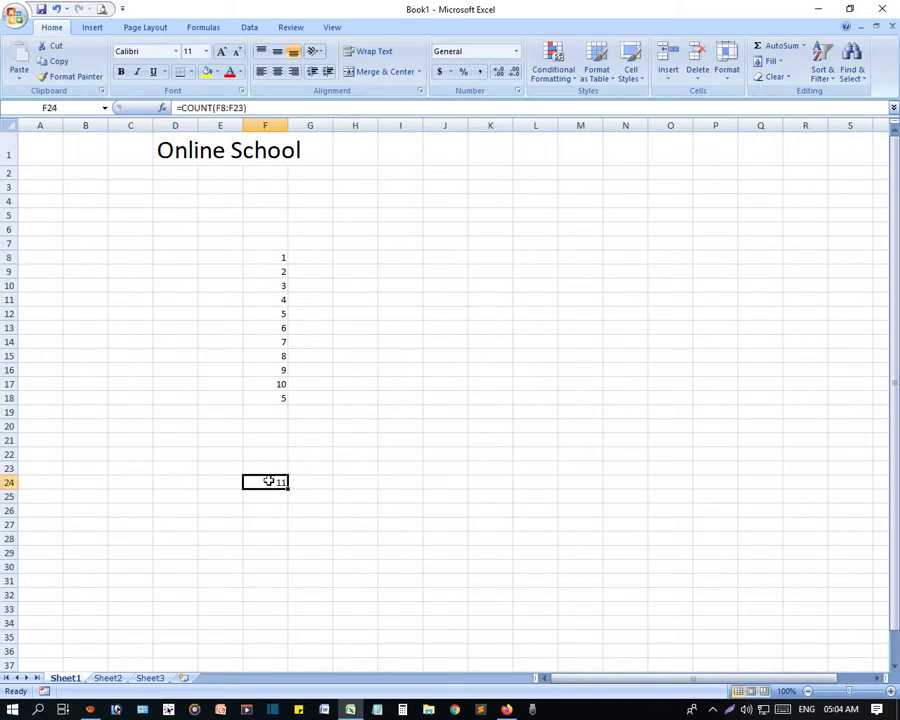
Undo the count in F24 and find the largest value of F8 to F23 with the AutoSum Max function
key("ctrl+z")
left_click(385, 343)
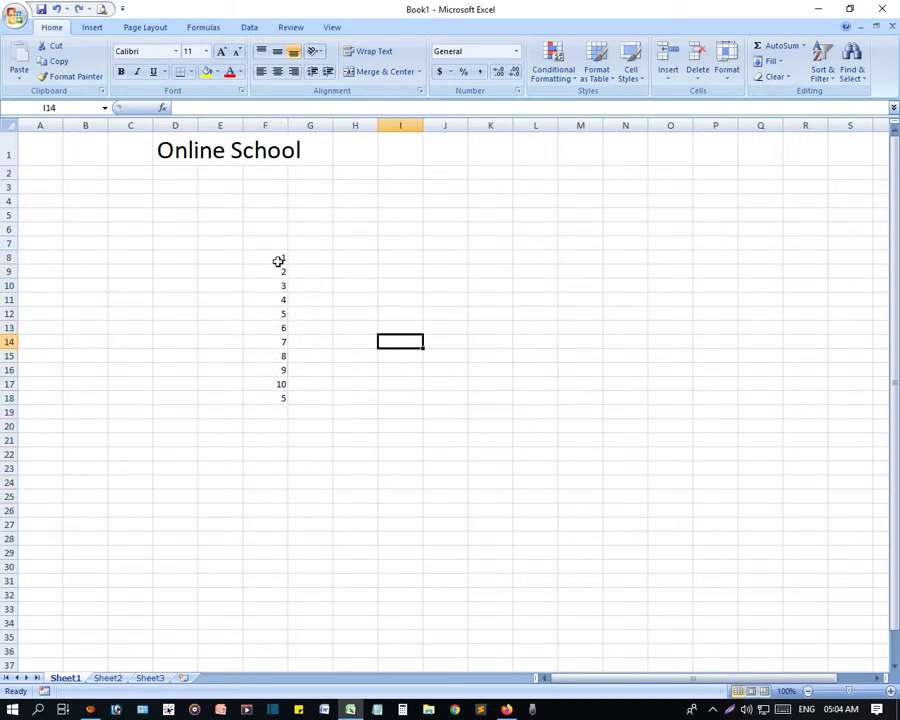
left_click_drag(278, 258, 267, 461)
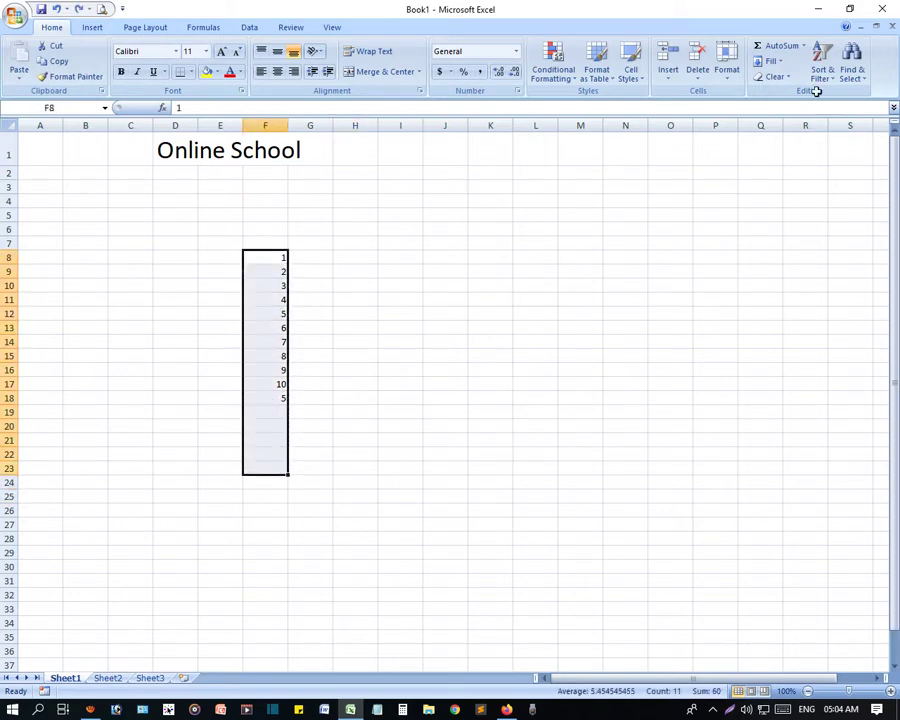
left_click(803, 46)
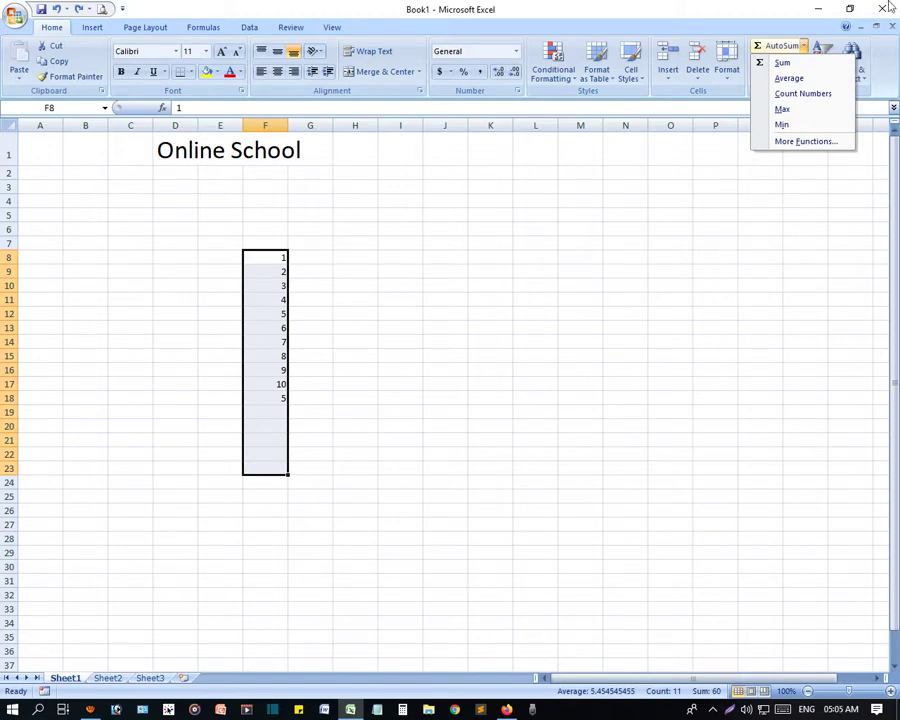
left_click(782, 111)
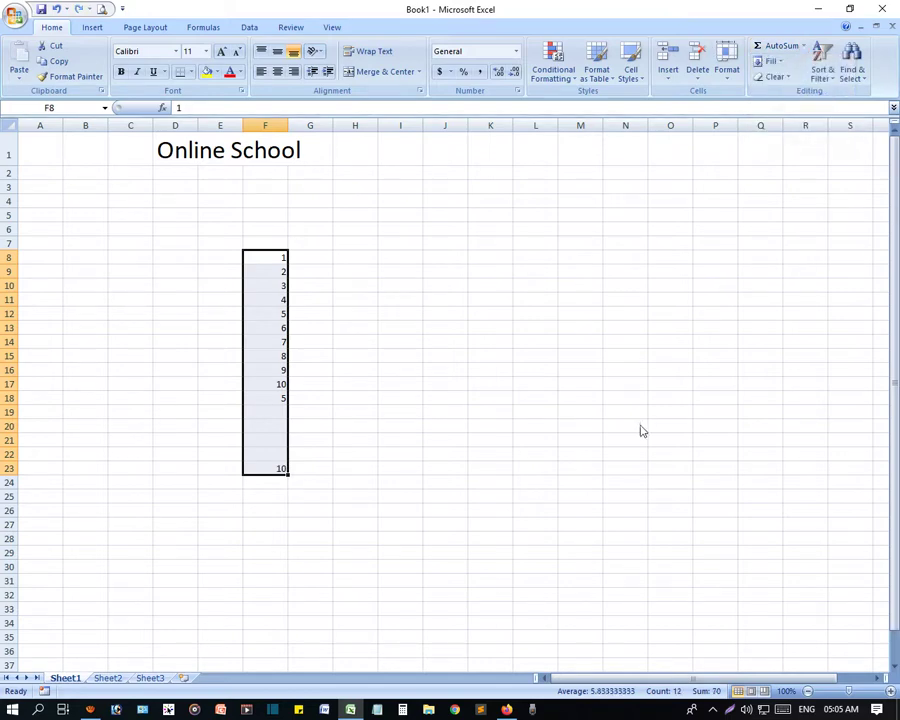
left_click(270, 466)
Change the value in F17 to 100 and check the maximum formula in F23
left_click(266, 387)
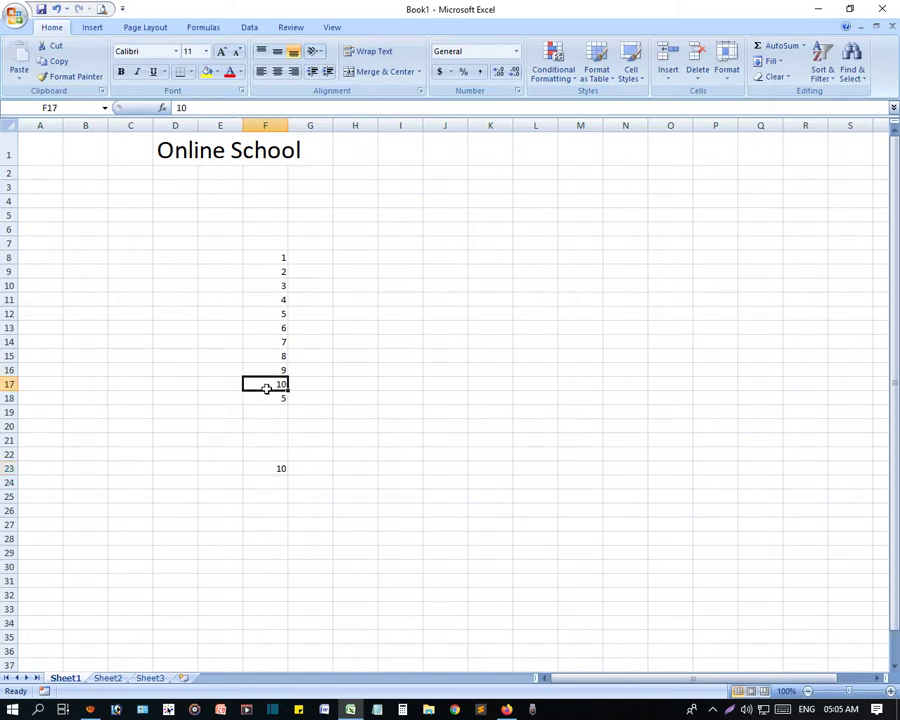
type("100")
key("Return")
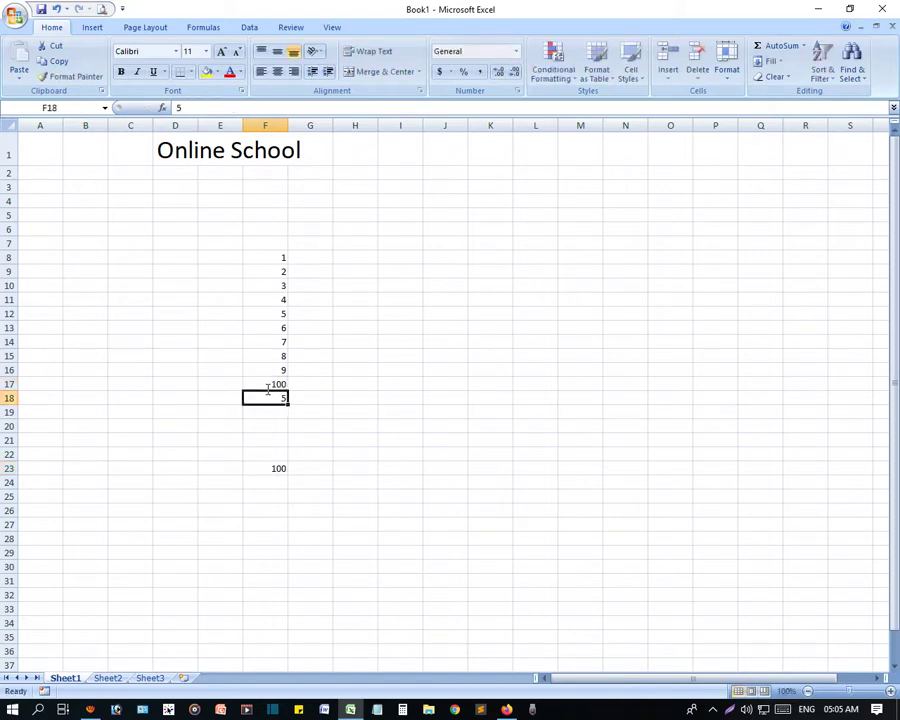
left_click(276, 468)
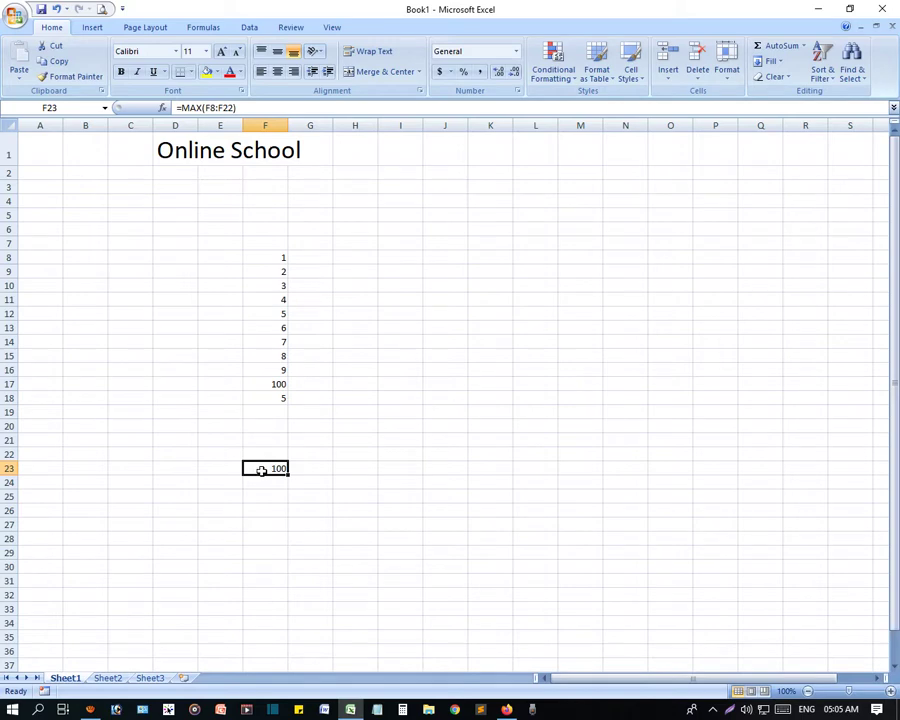
Undo the change to F17 and the maximum calculation in F23
left_click(804, 47)
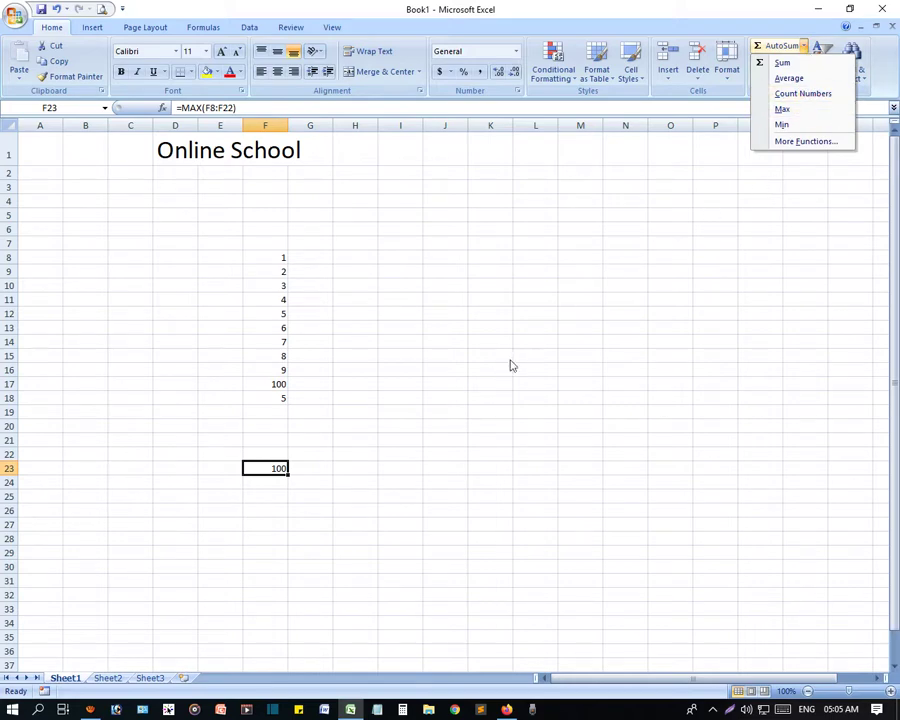
key("Escape")
key("ctrl+z")
key("ctrl+z")
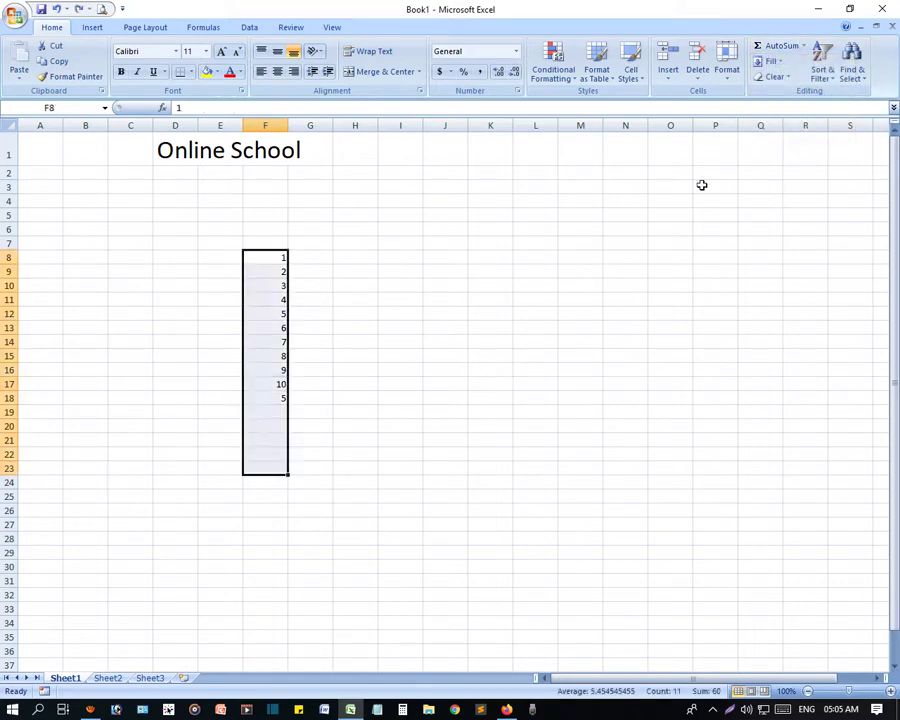
left_click(783, 62)
left_click(784, 47)
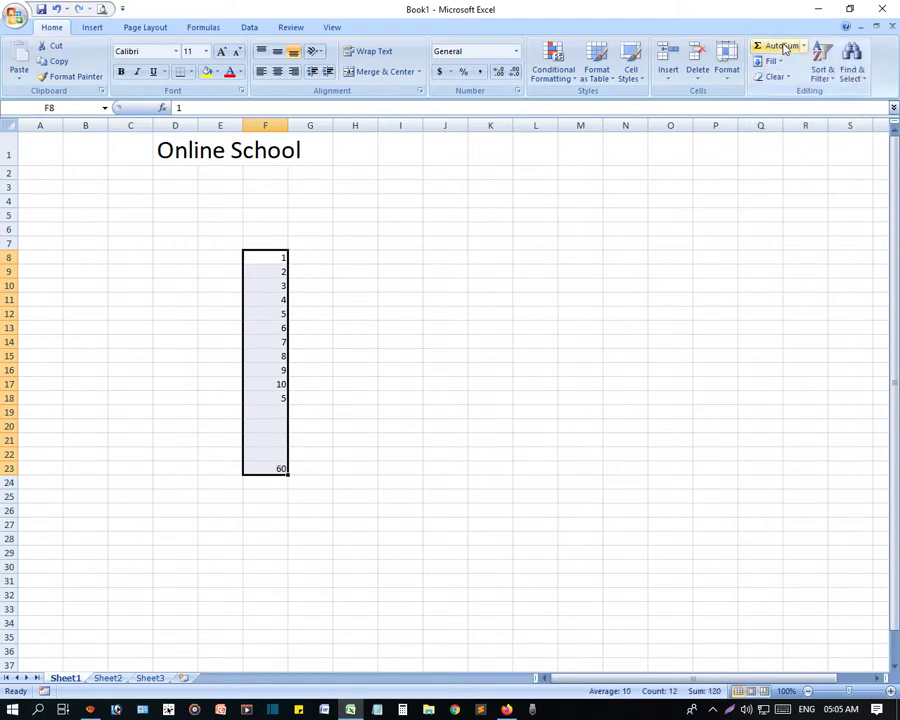
key("ctrl+z")
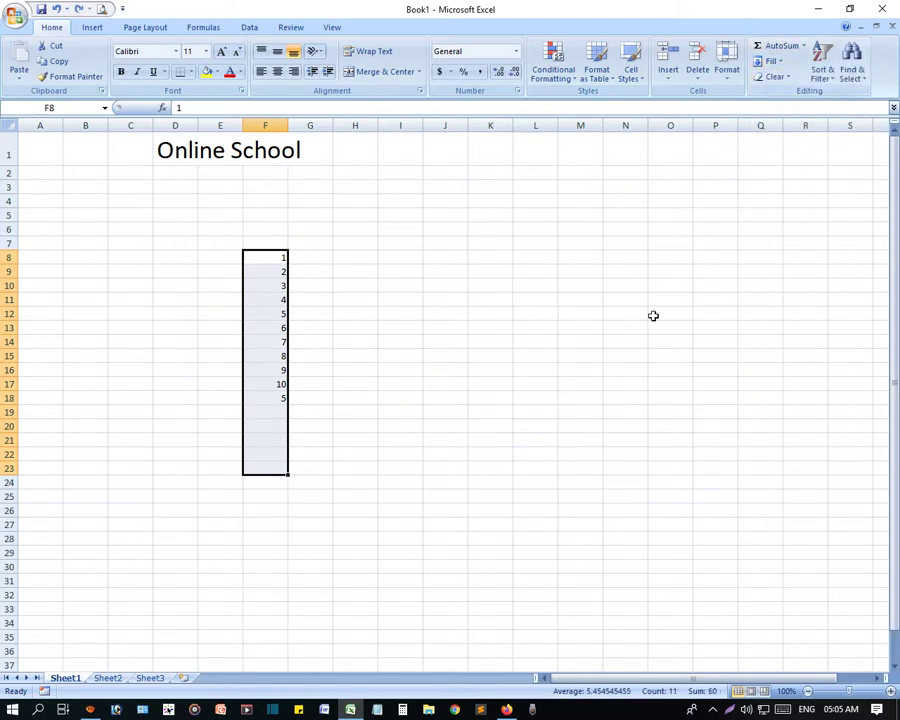
Find the smallest value of F8 to F23 with the AutoSum Min function and check the formula in F23
left_click(804, 46)
left_click(780, 126)
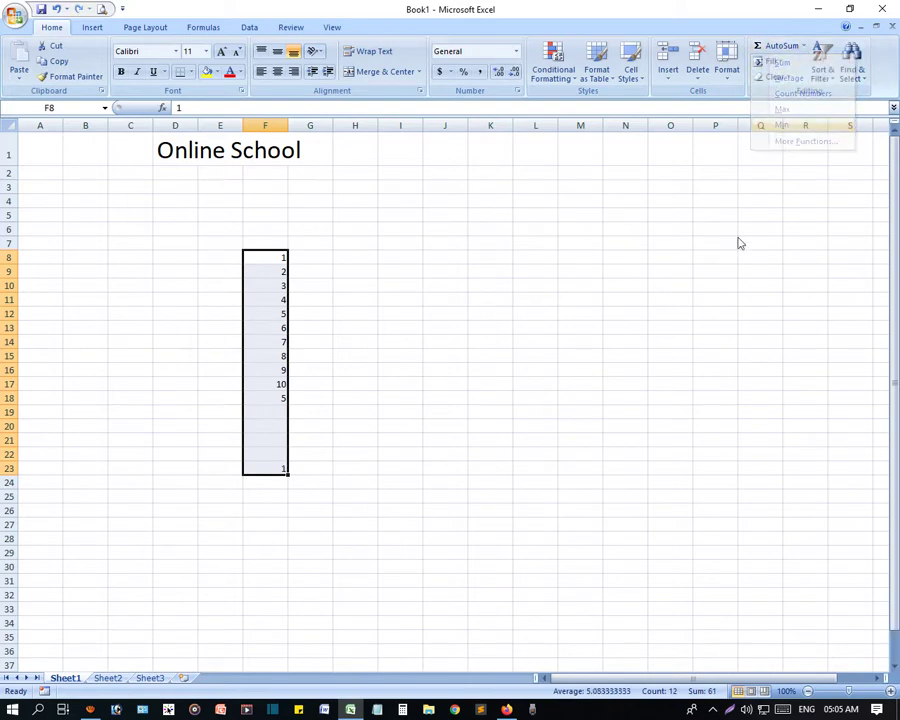
left_click(631, 382)
left_click(272, 470)
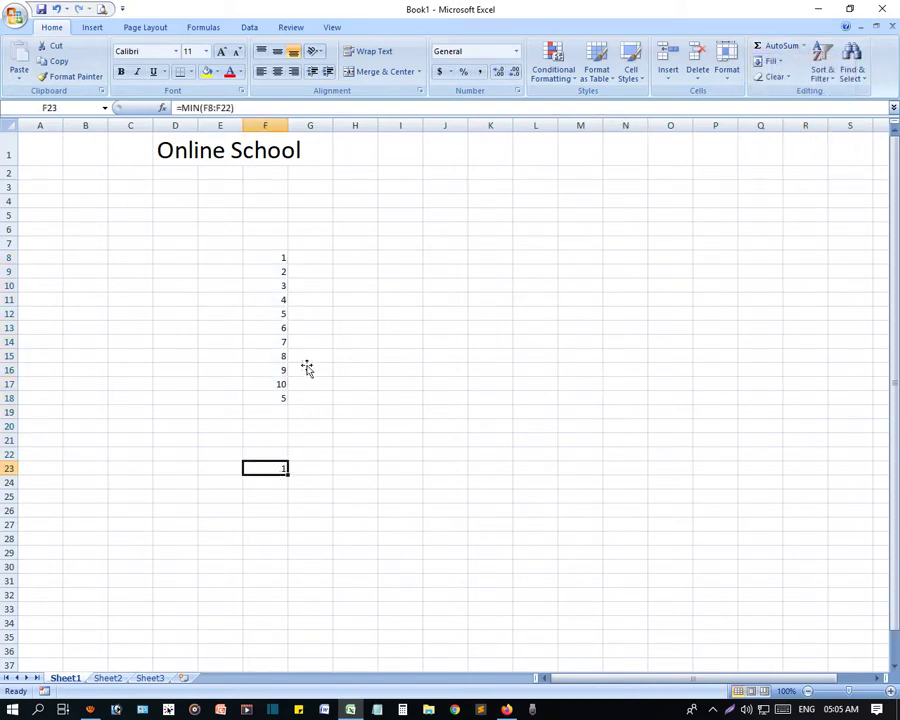
Change the value in F8 to 3 and clear the minimum formula from F23
left_click(268, 256)
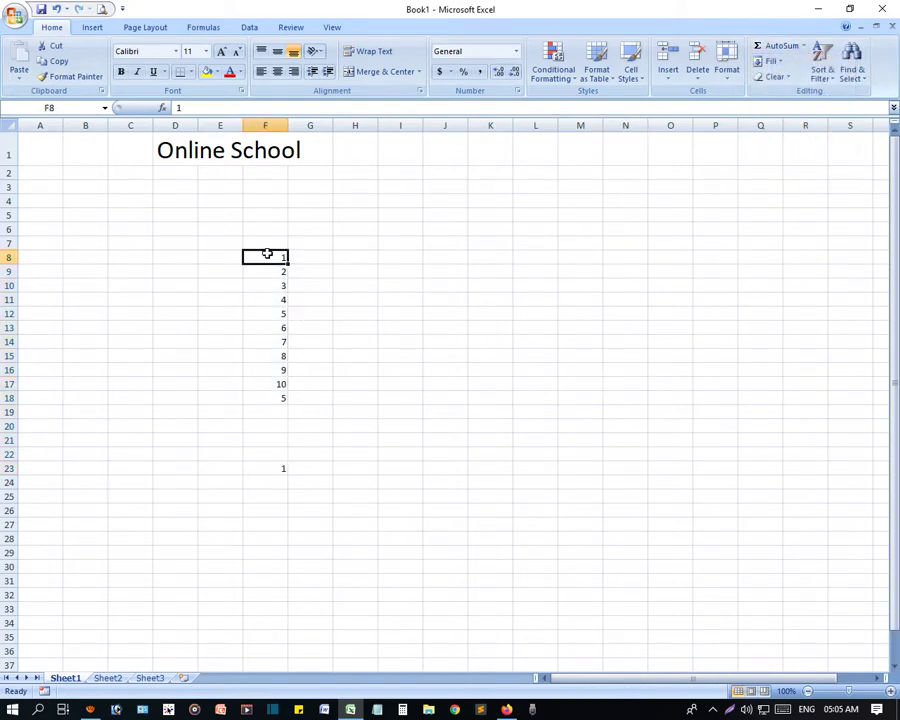
type("3")
key("Return")
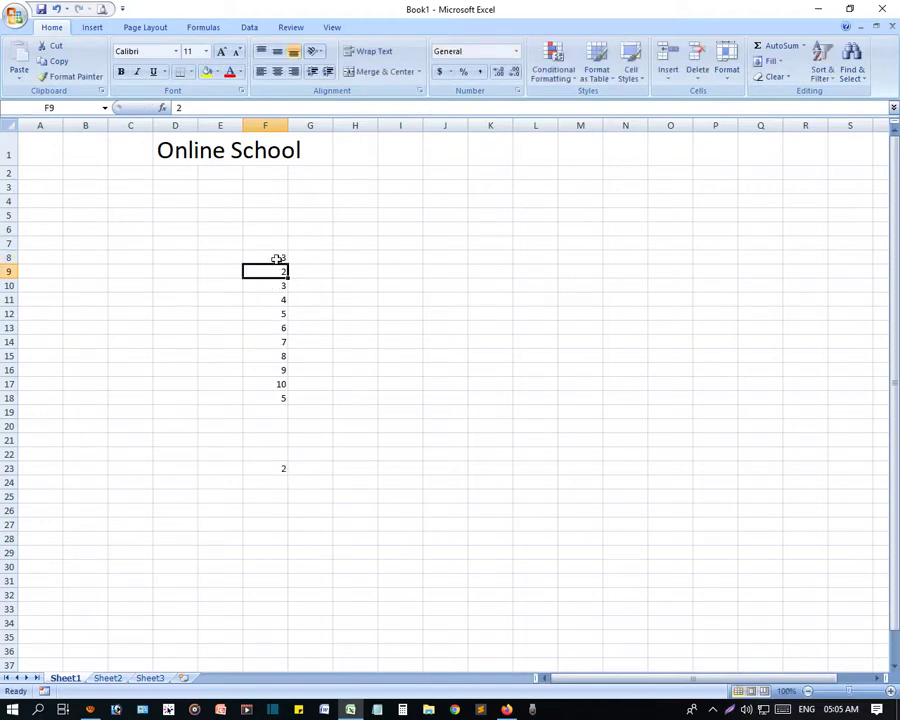
left_click(273, 467)
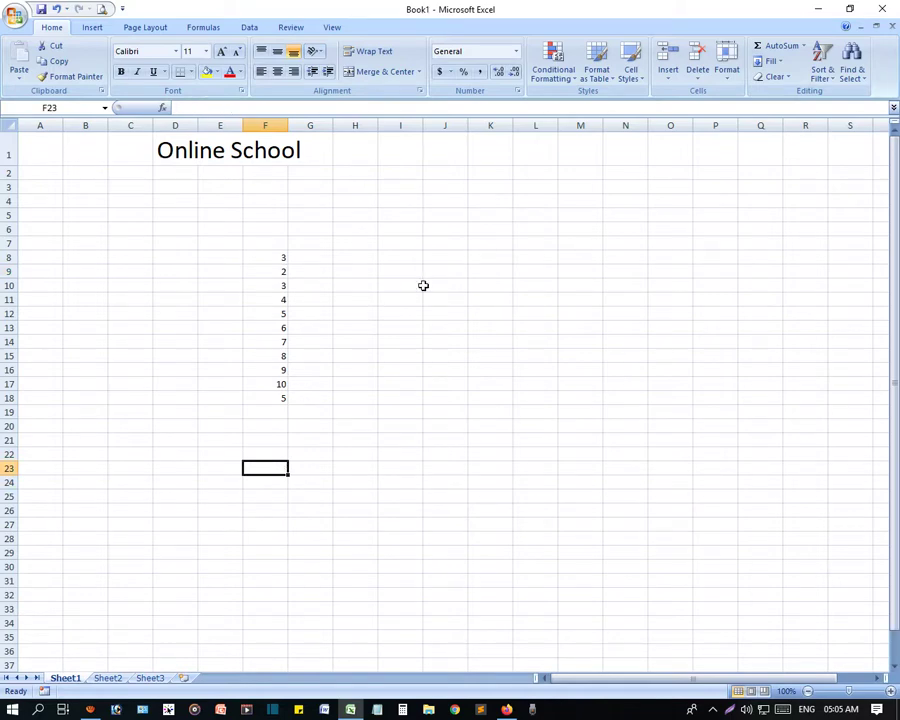
left_click(267, 260)
left_click_drag(267, 260, 244, 512)
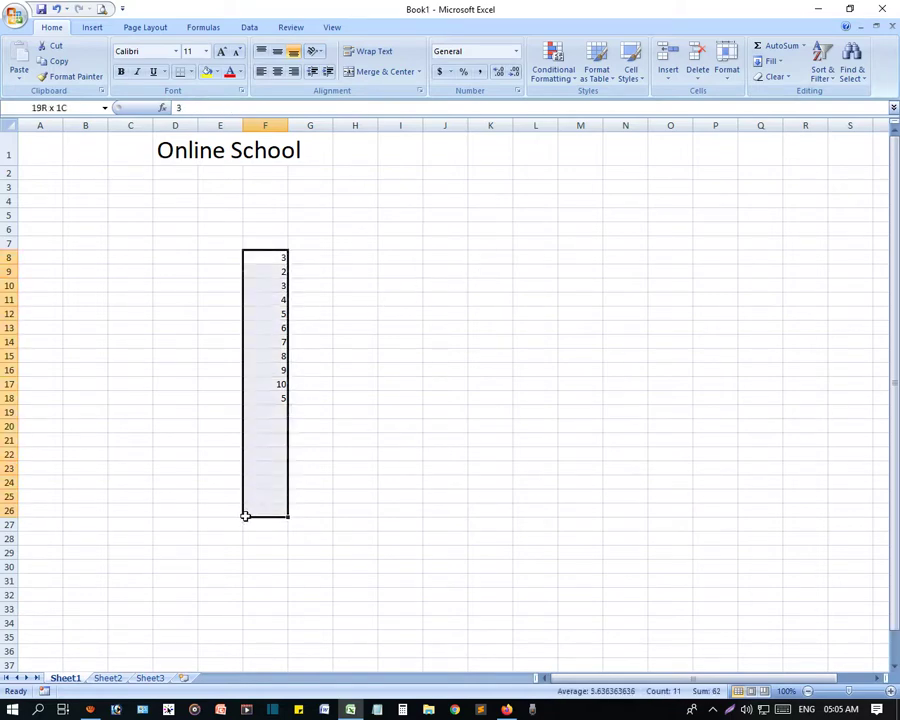
left_click(803, 48)
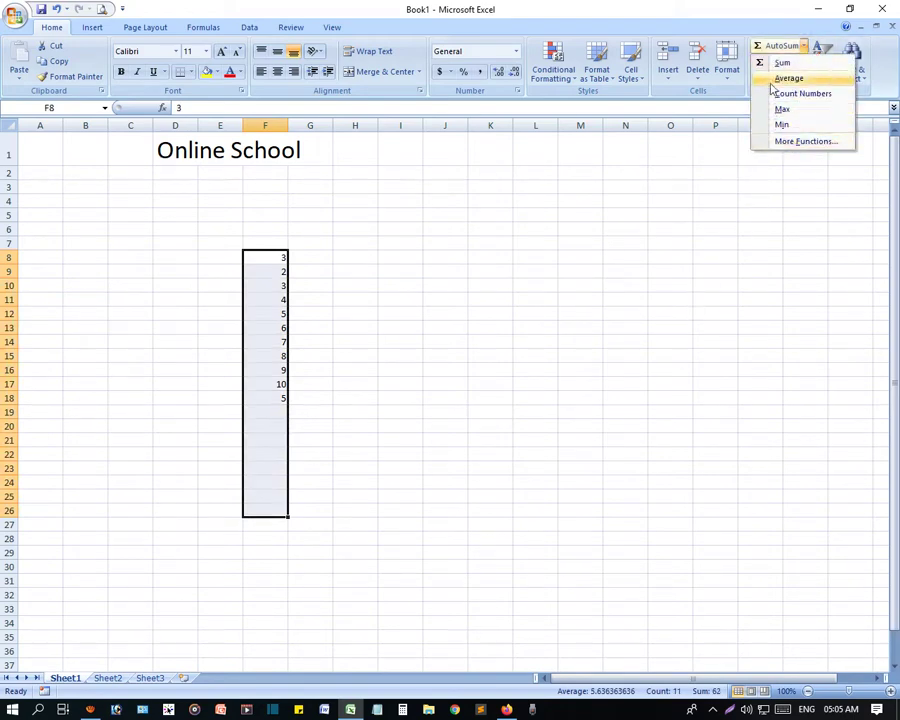
left_click(601, 346)
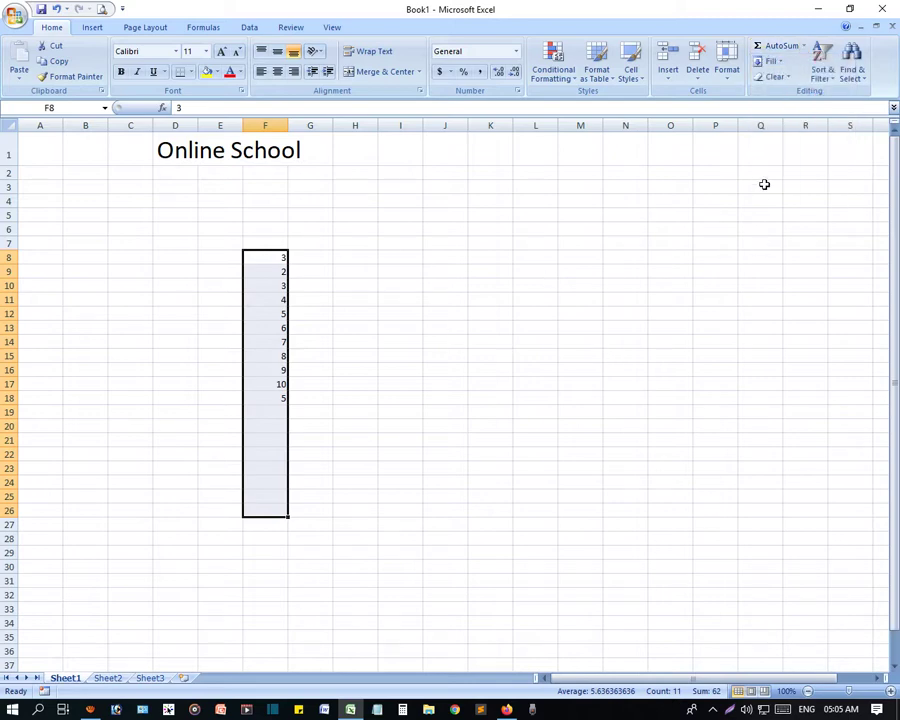
left_click(487, 232)
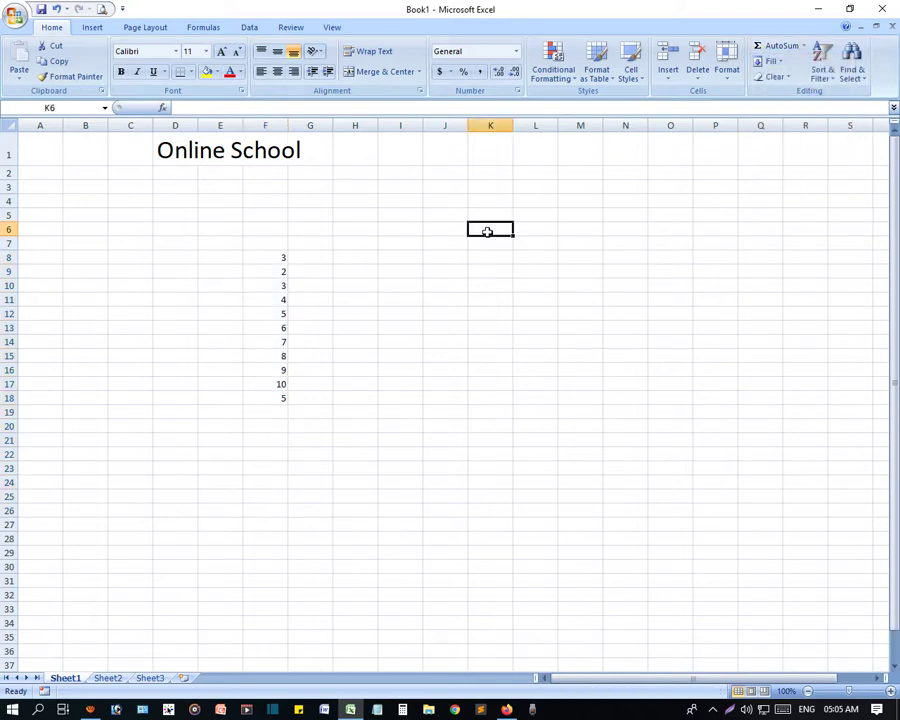
Delete the whole column of sample numbers in F8 to F18
left_click_drag(355, 524, 98, 255)
key("Delete")
left_click(310, 300)
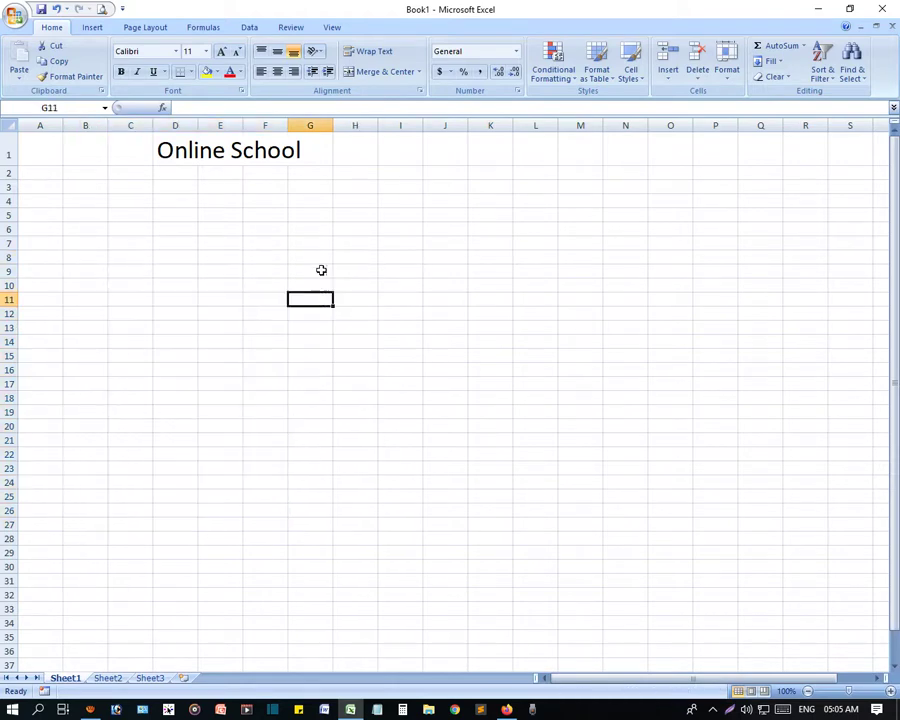
Enter 1 in I7 and fill it down through I33 with the Fill Down command
left_click(416, 245)
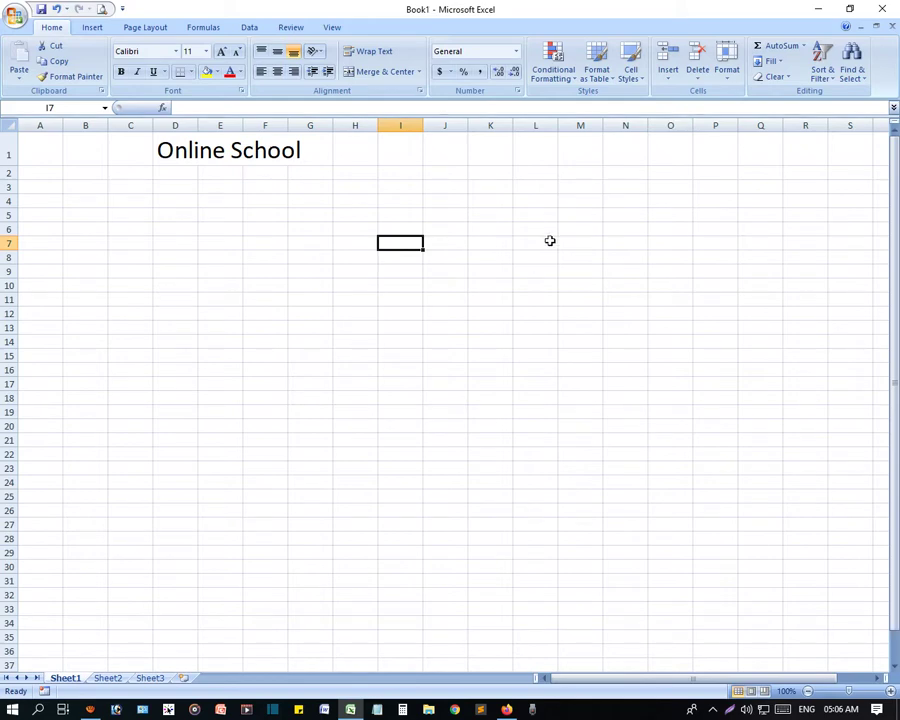
type("1")
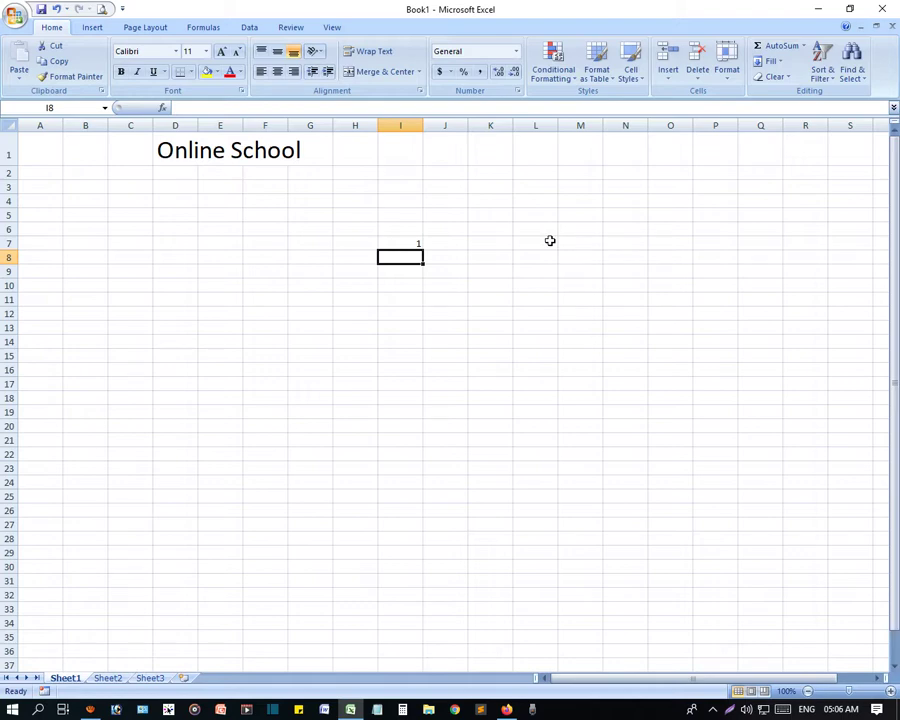
left_click(418, 243)
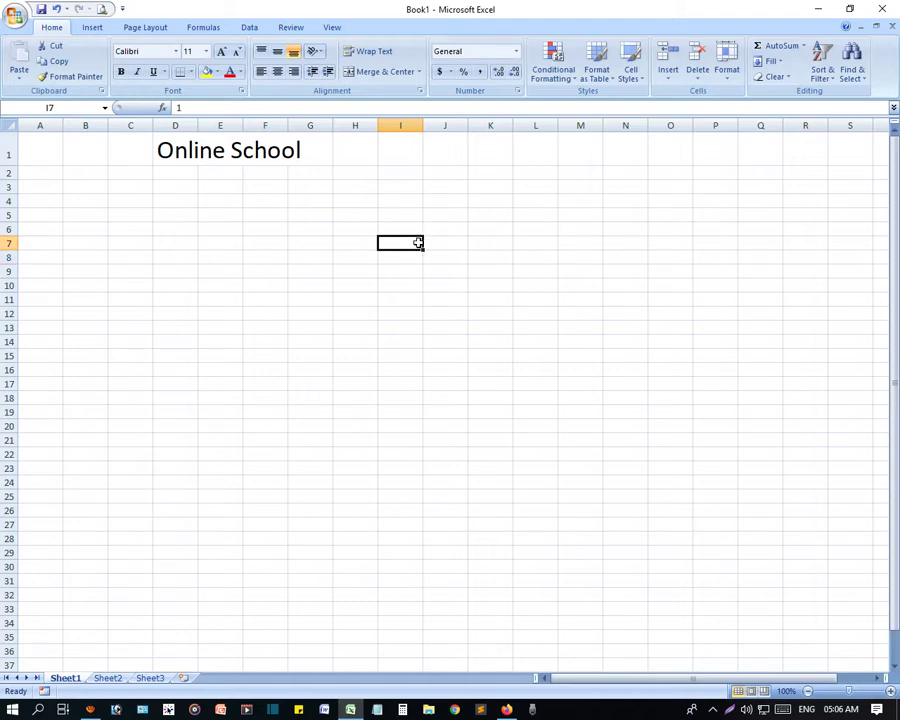
left_click_drag(403, 245, 404, 609)
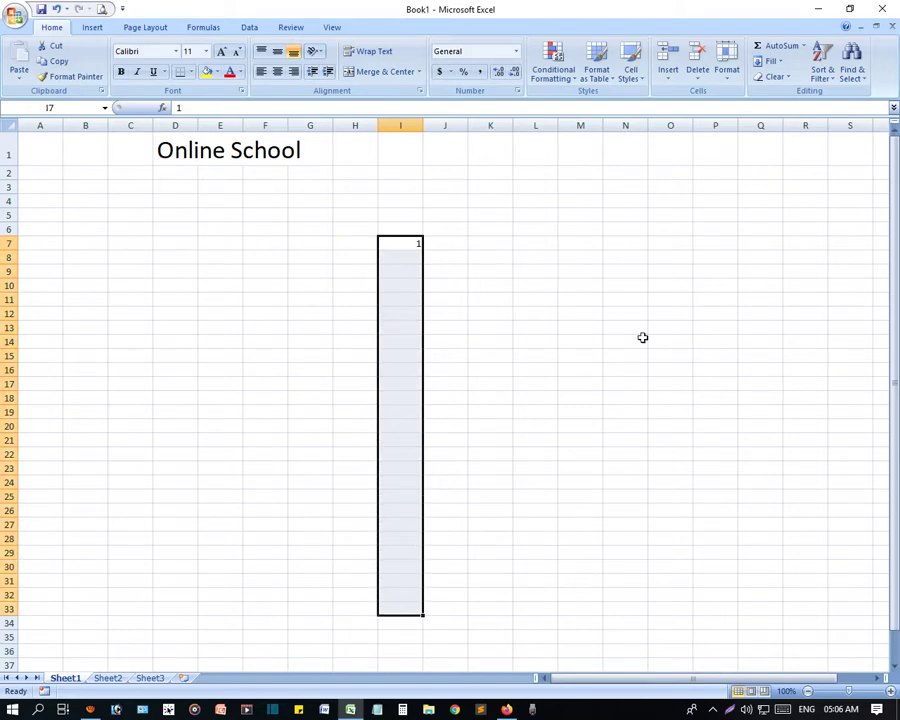
left_click(771, 61)
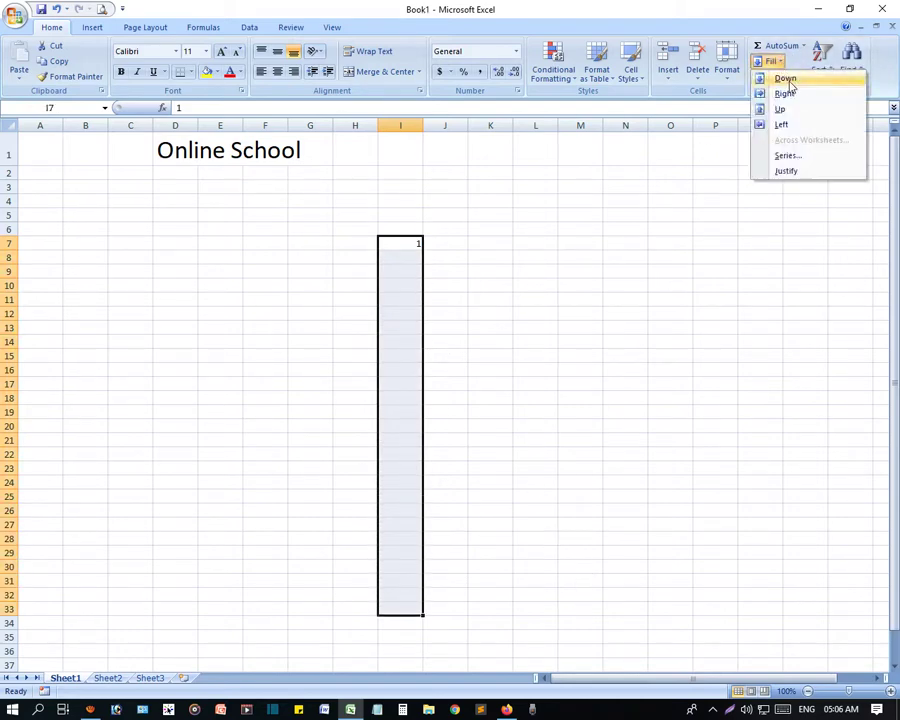
left_click(788, 80)
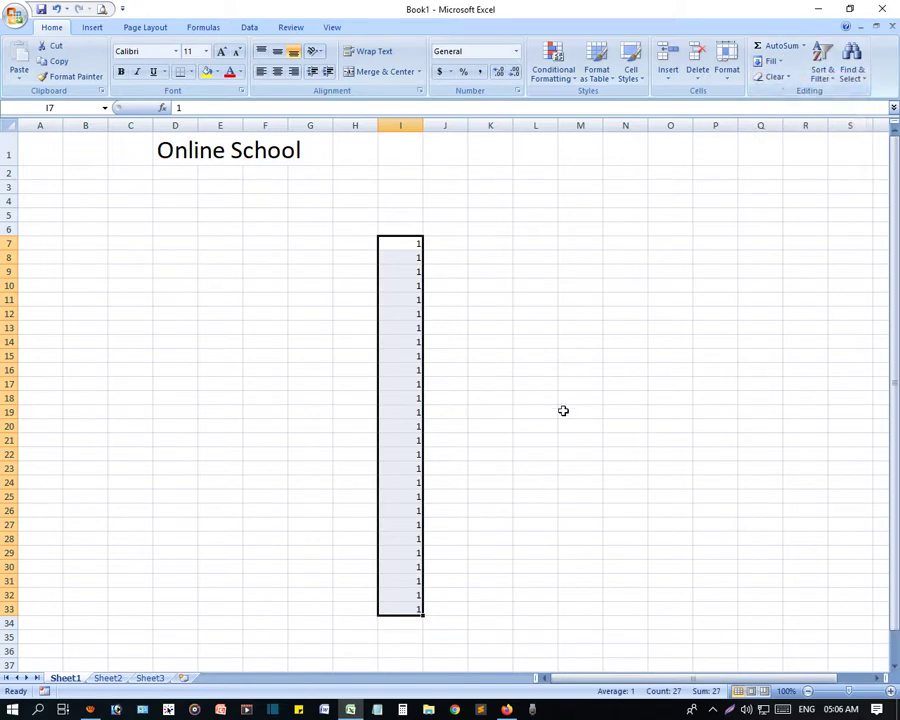
Undo the downward fill and the starting entry in column I, and enter 1 in I33
key("ctrl+z")
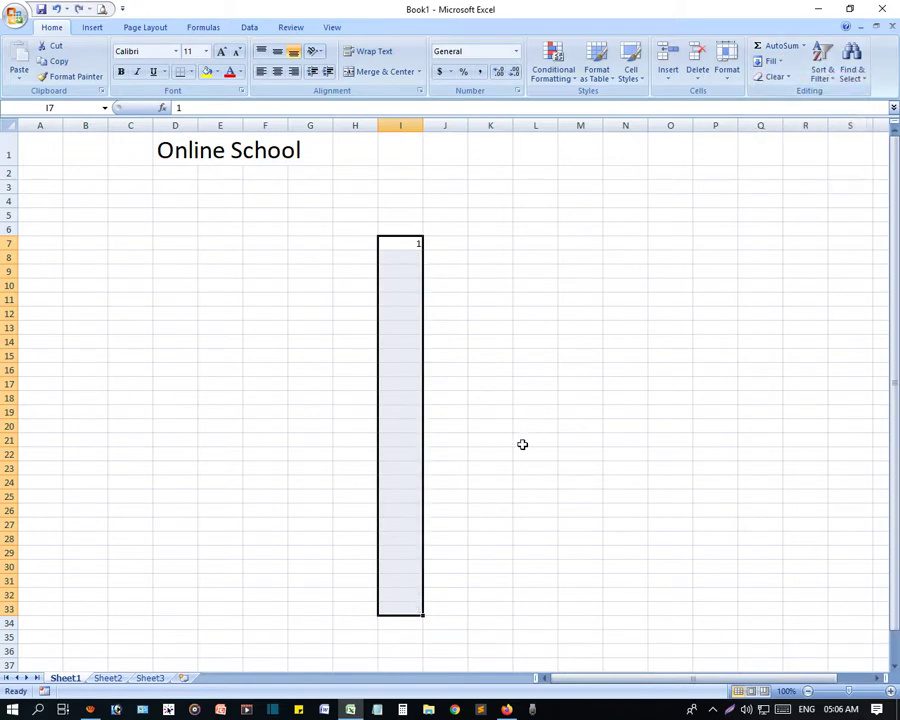
left_click(411, 612)
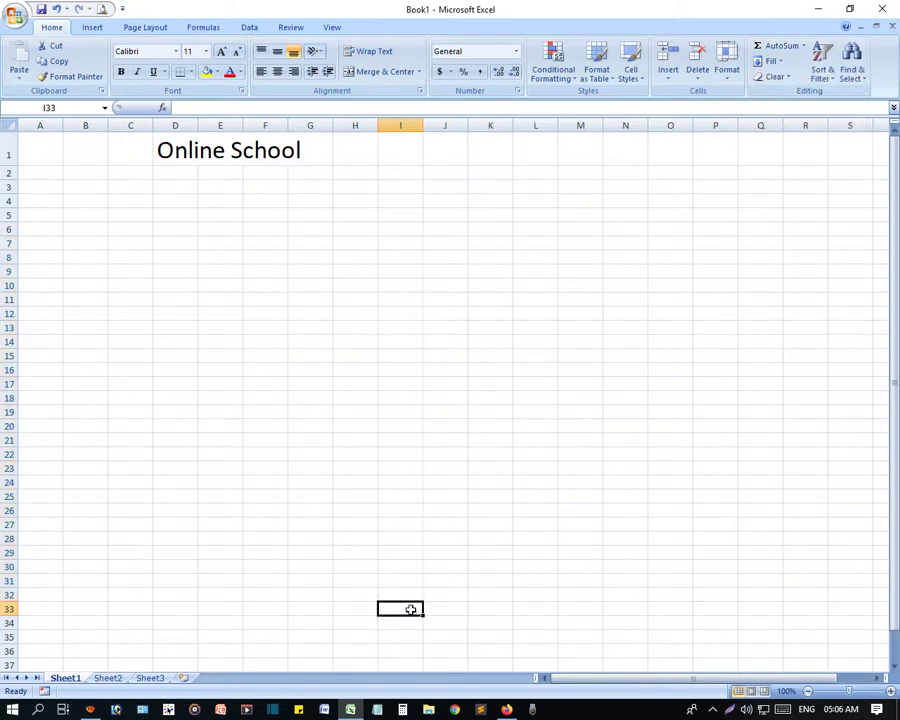
type("1")
key("Tab")
key("Tab")
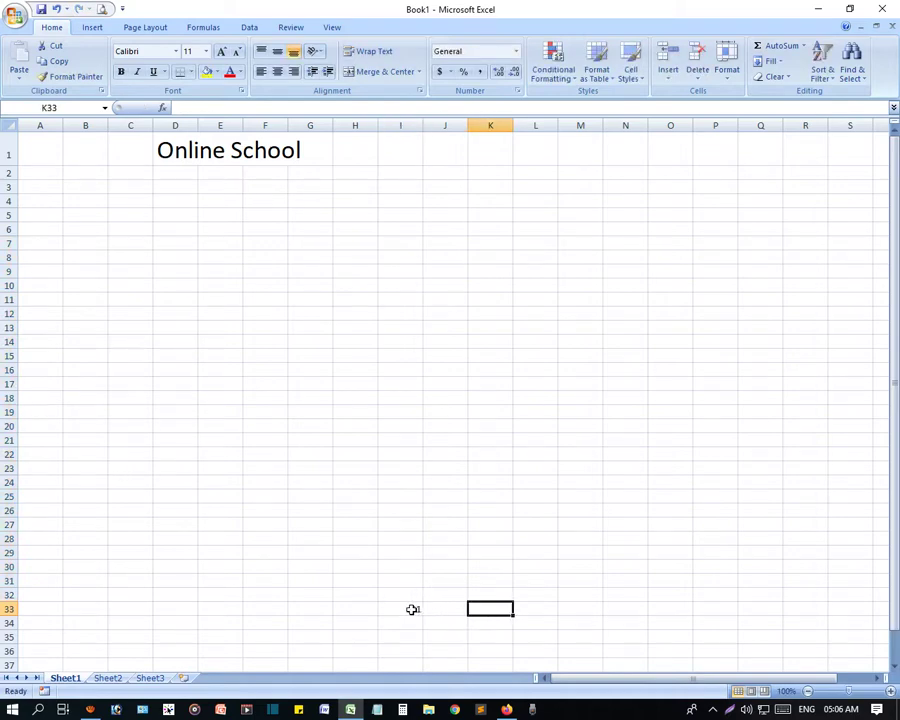
Fill the 1 from I33 up through I6 with the Fill Up command, and undo both the fill and the entry
left_click_drag(410, 607, 395, 232)
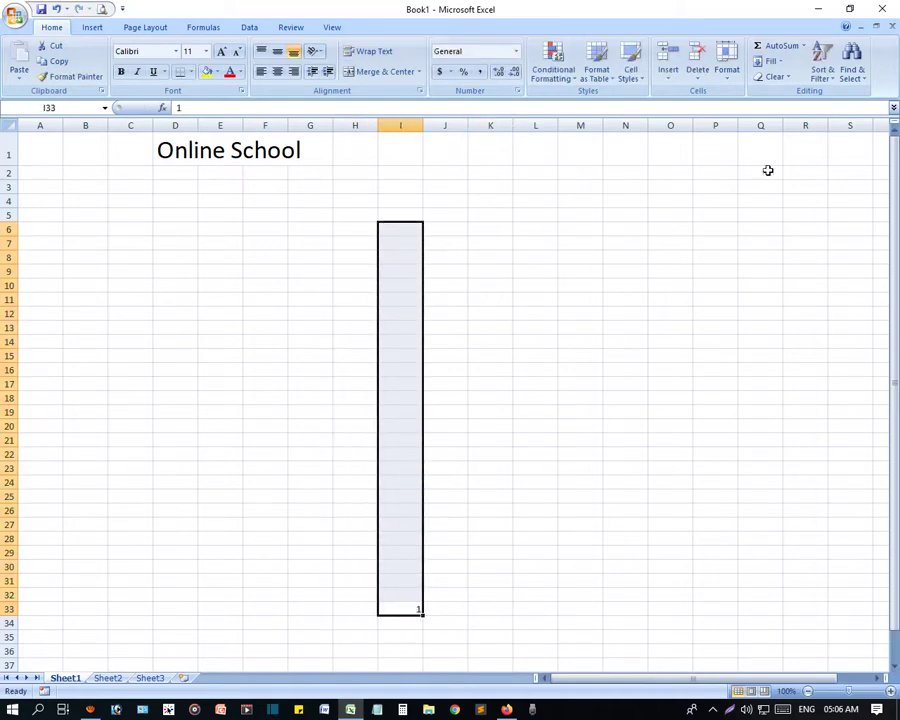
left_click(771, 61)
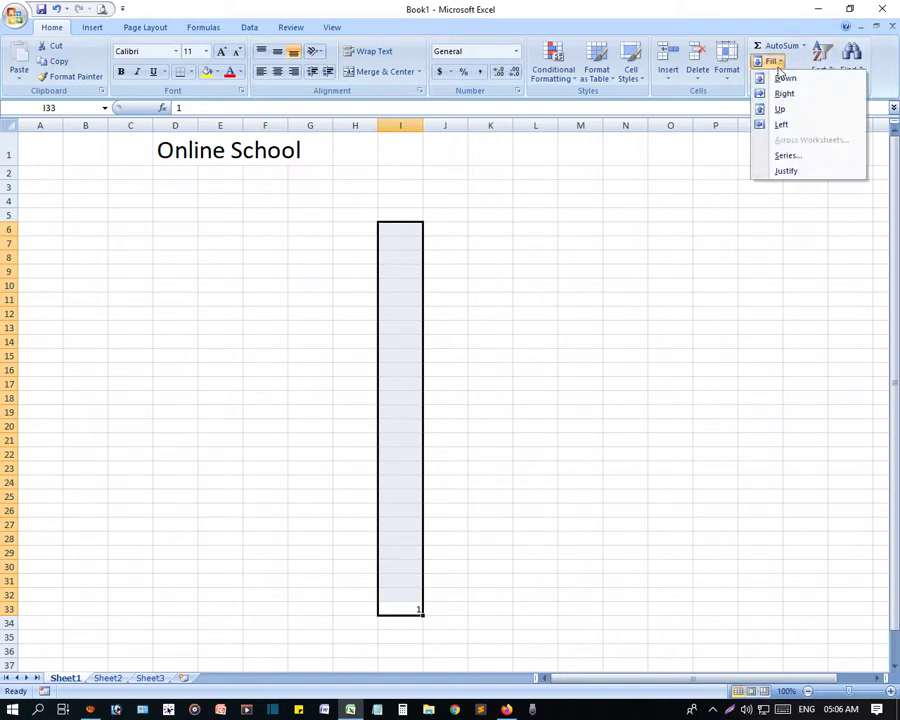
left_click(795, 112)
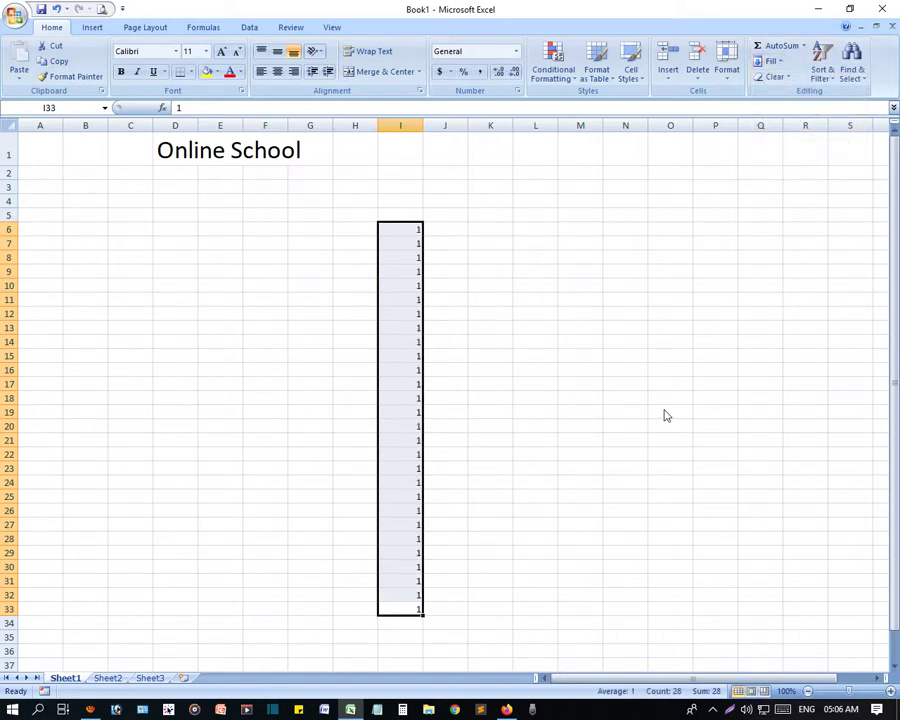
left_click(510, 388)
key("ctrl+z")
key("ctrl+z")
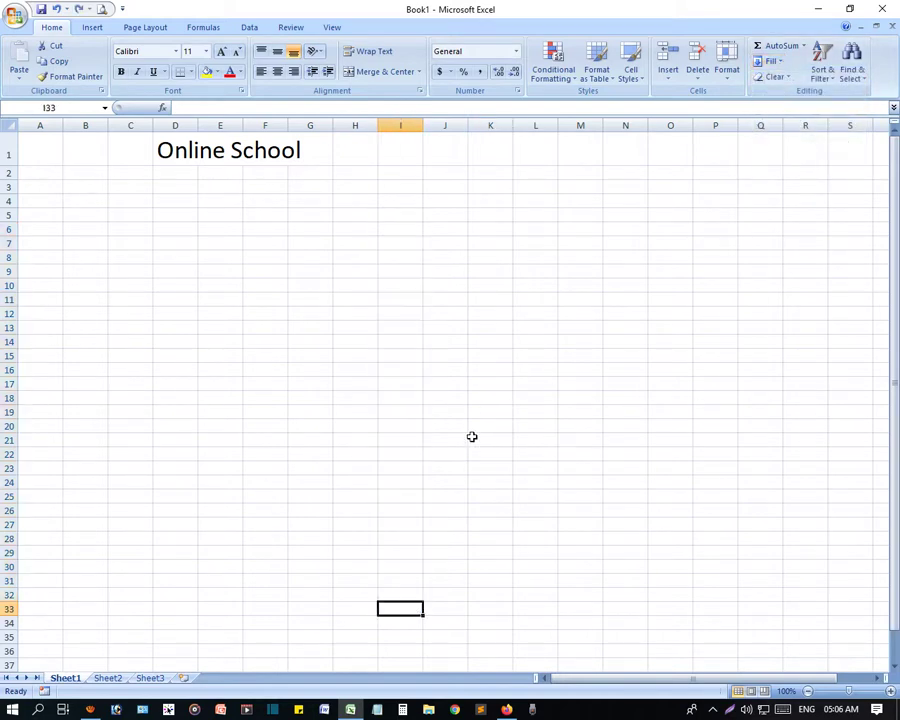
Enter 1 in I10 as the starting value for a horizontal fill
left_click(402, 286)
type("1")
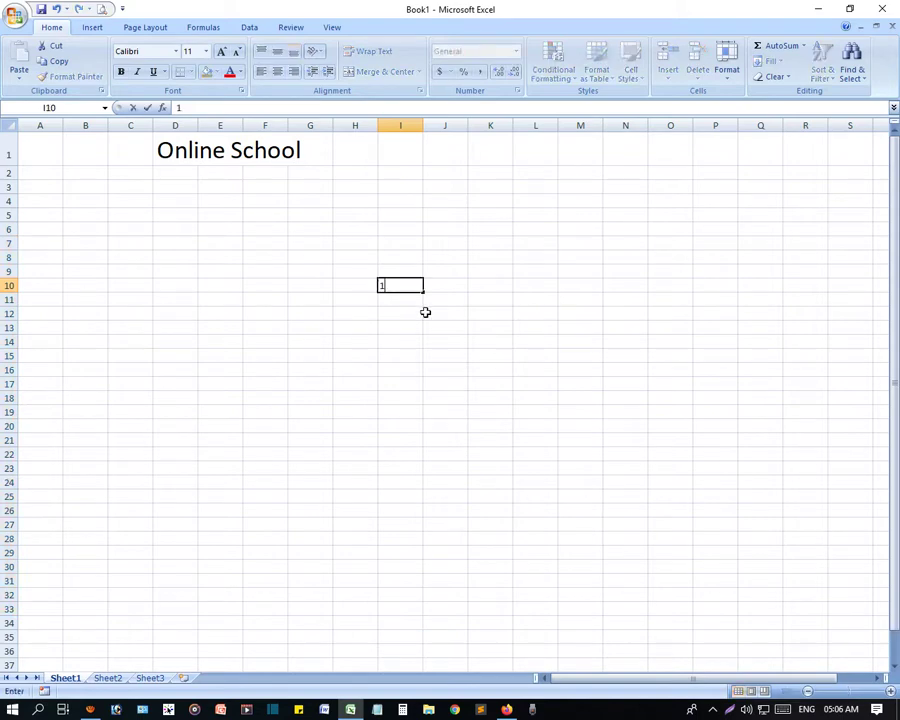
left_click(453, 360)
left_click(409, 295)
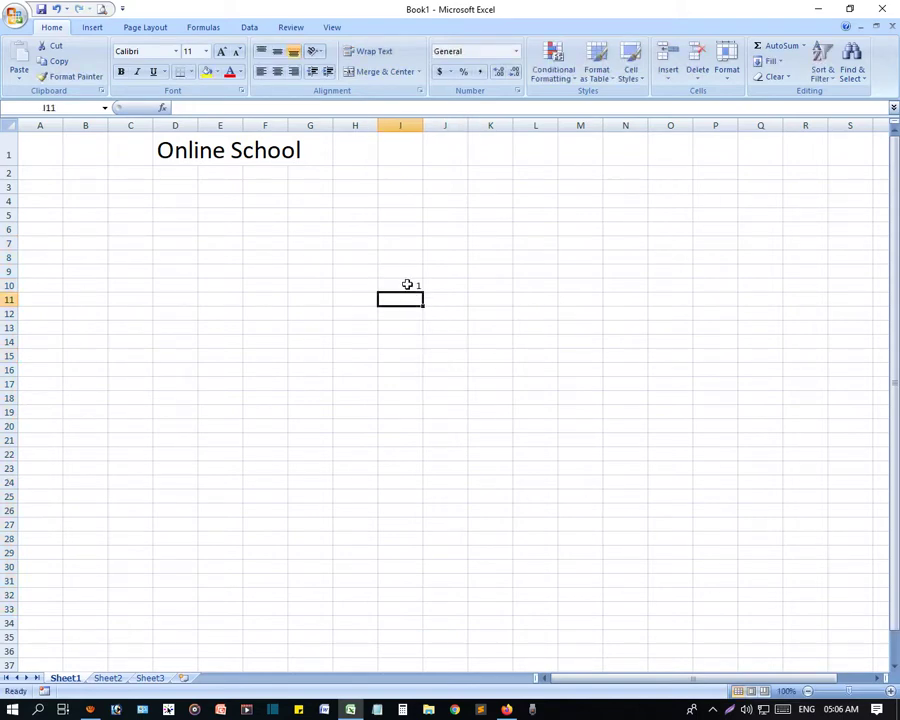
left_click(406, 284)
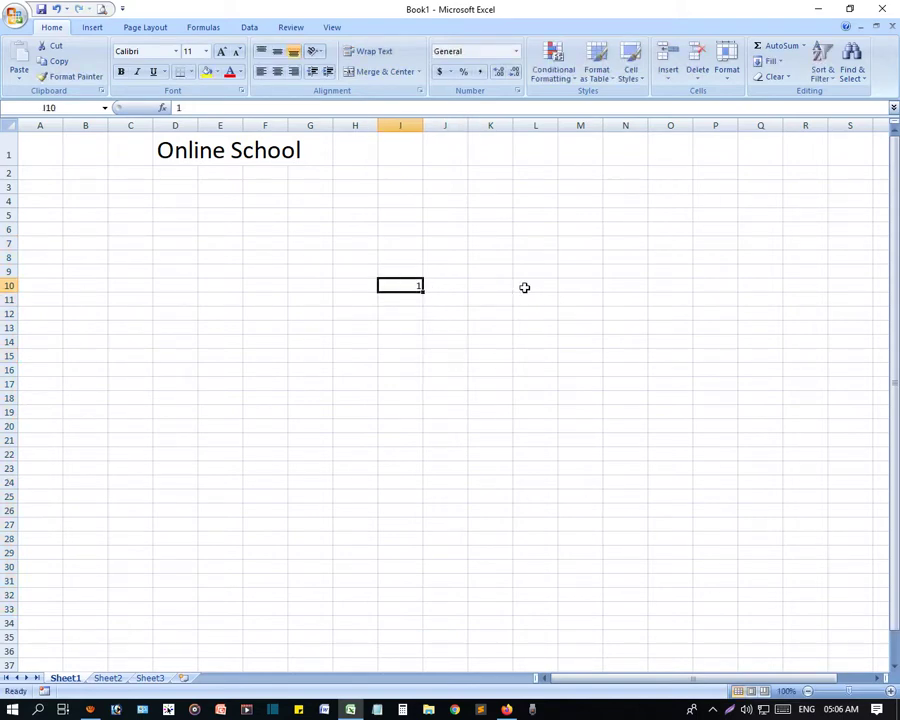
Fill the 1 from I10 across to P10 with the Fill Right command, and undo the fill
left_click_drag(388, 285, 715, 285)
left_click(772, 61)
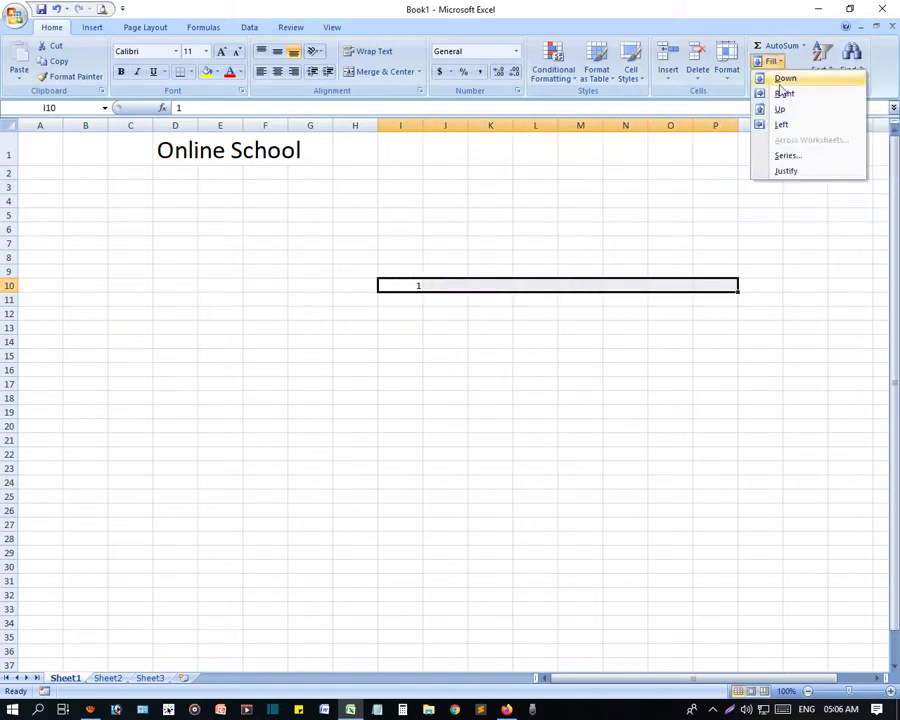
left_click(790, 93)
left_click(680, 340)
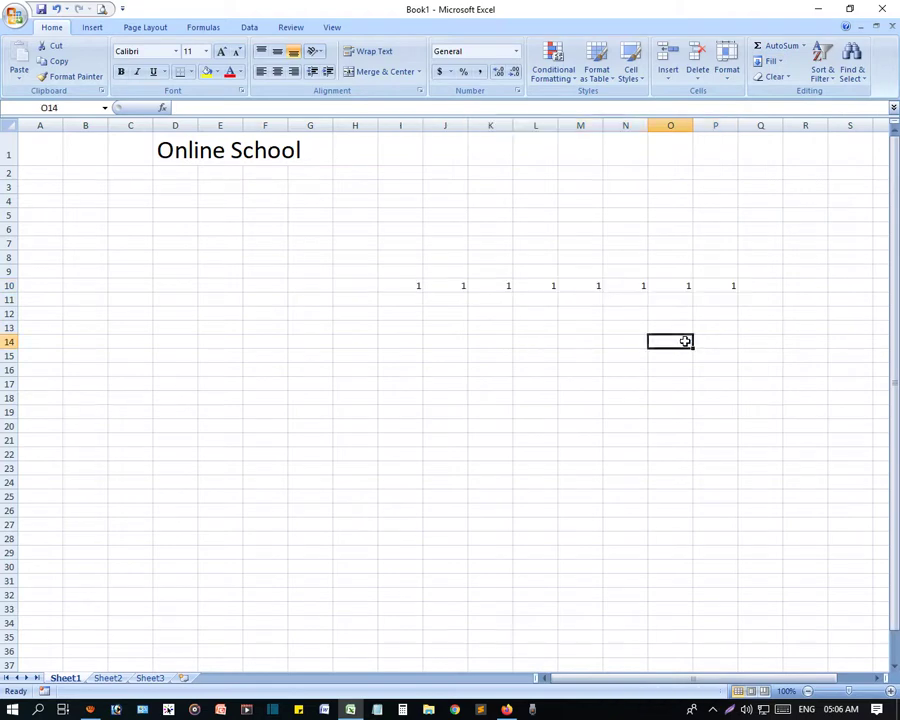
key("ctrl+z")
Fill the 1 from I10 back across to B10 with the Fill Left command
left_click_drag(410, 291, 118, 290)
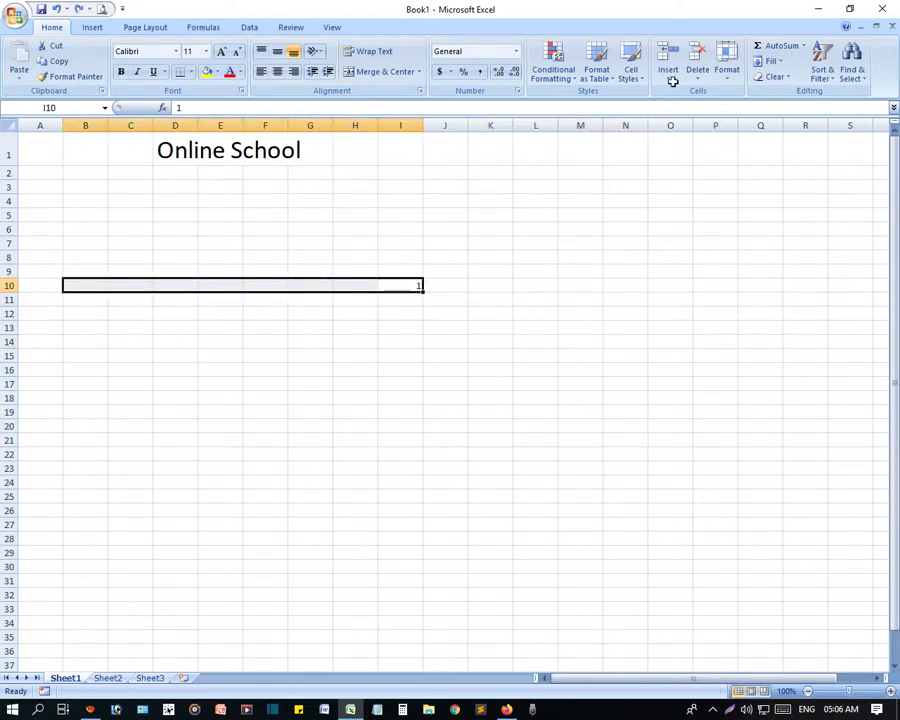
left_click(803, 47)
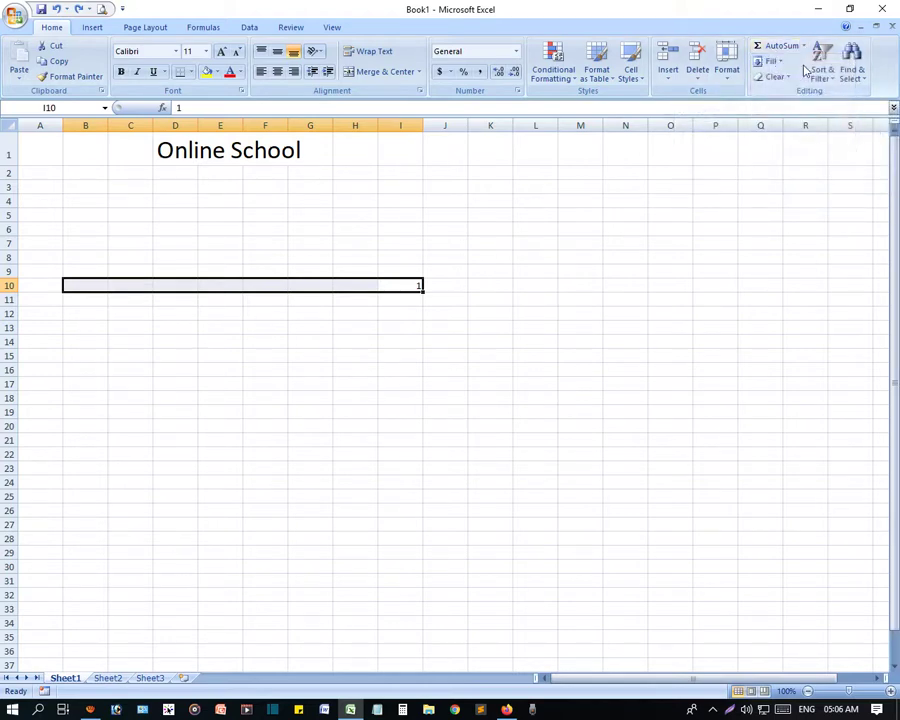
left_click(771, 61)
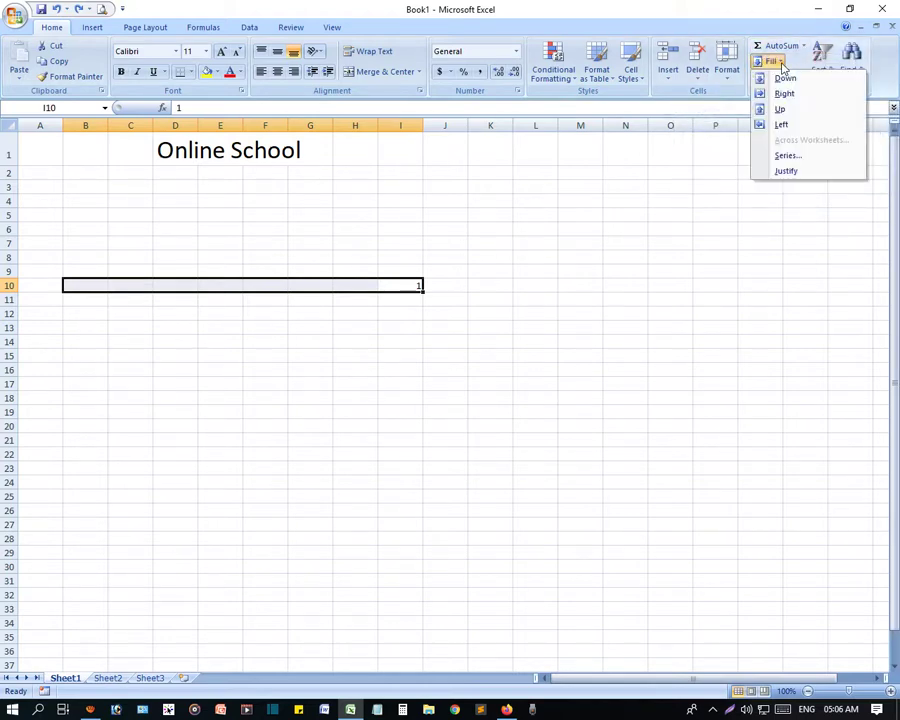
left_click(783, 125)
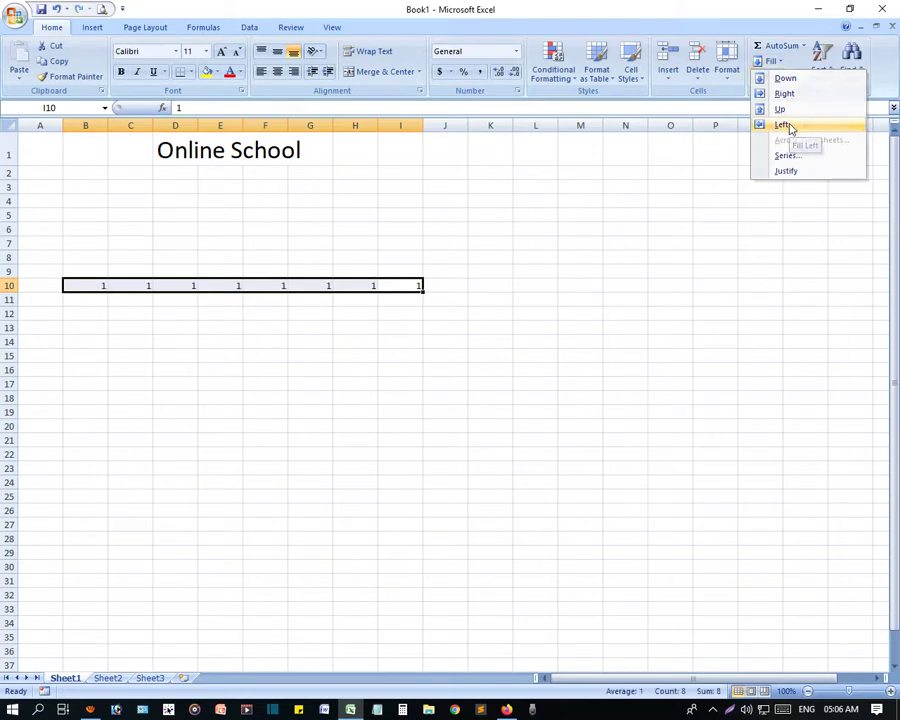
left_click(436, 354)
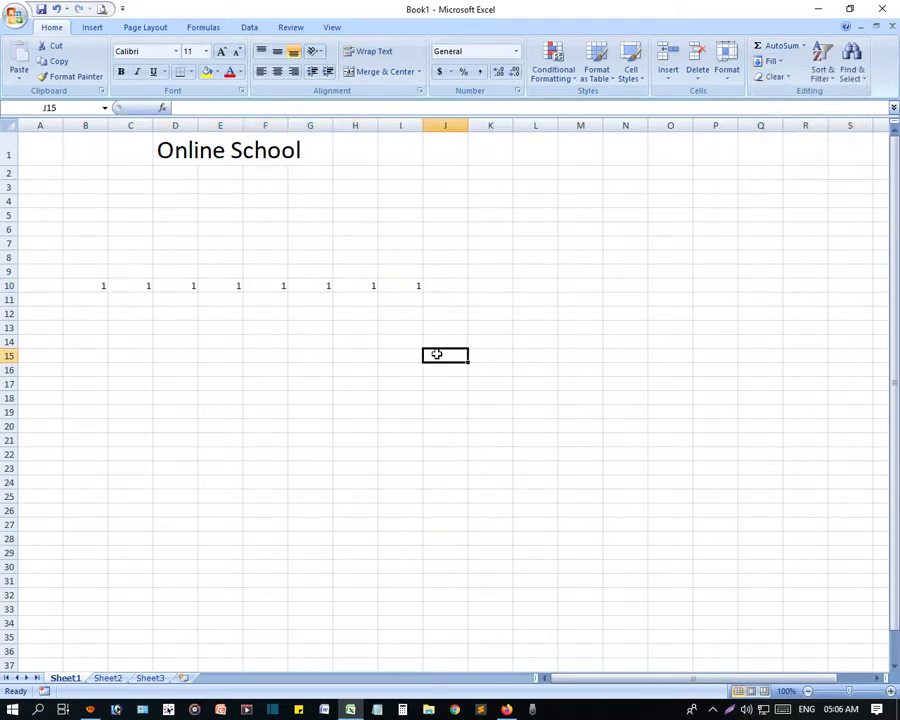
Try moving the 1 from I10 to I19 and extending it to D19 with the fill handle, and undo both
left_click(408, 287)
left_click_drag(402, 292, 420, 443)
left_click(412, 412)
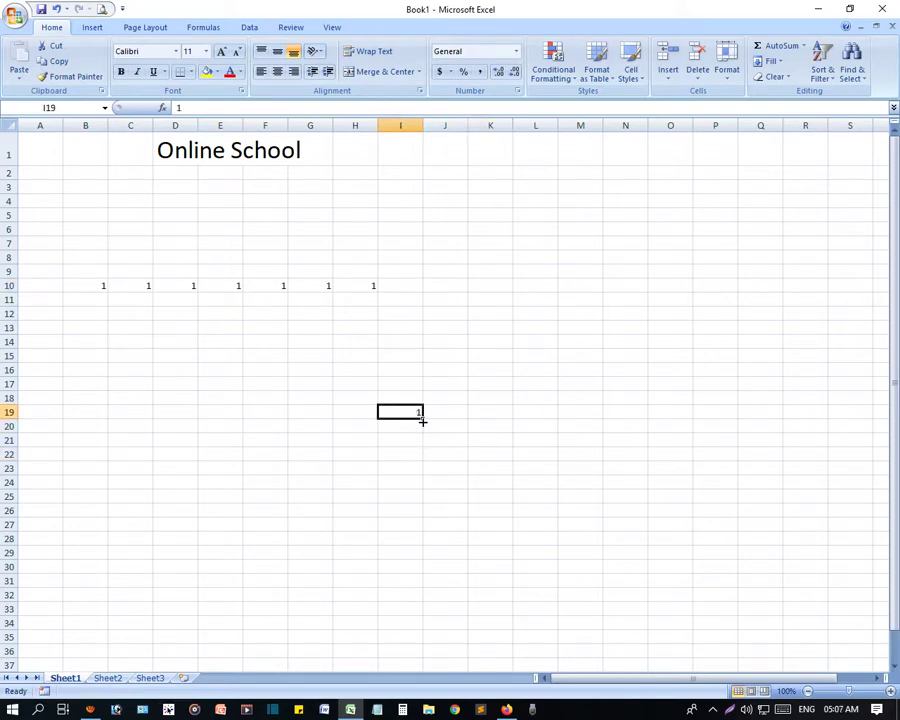
left_click_drag(422, 421, 172, 410)
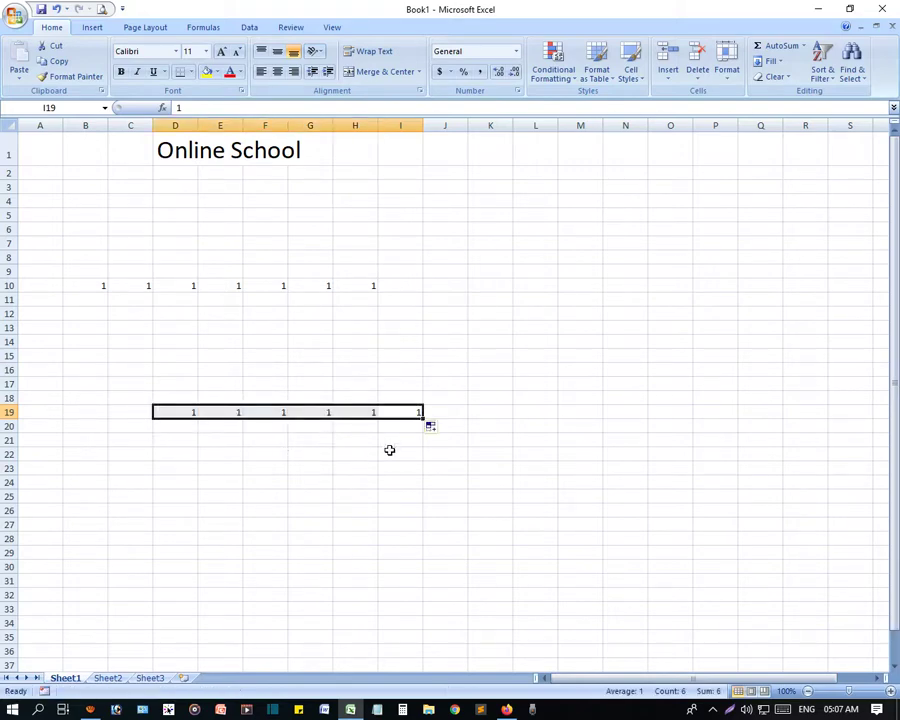
key("ctrl+z")
key("ctrl+z")
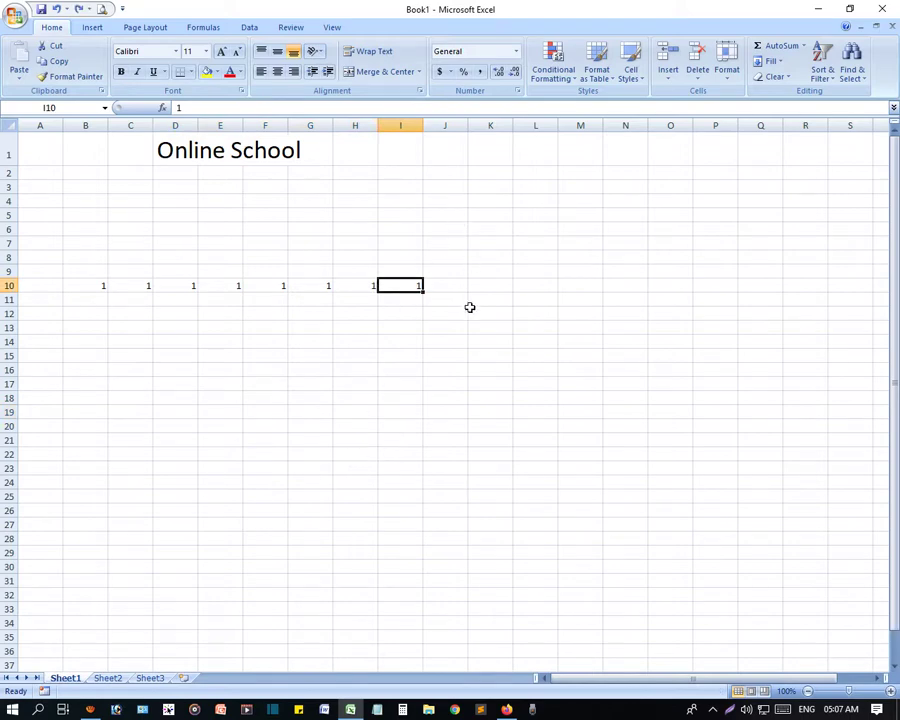
Extend the 1 in I10 into a counting series down to I33 with the fill handle, and undo it
left_click(770, 61)
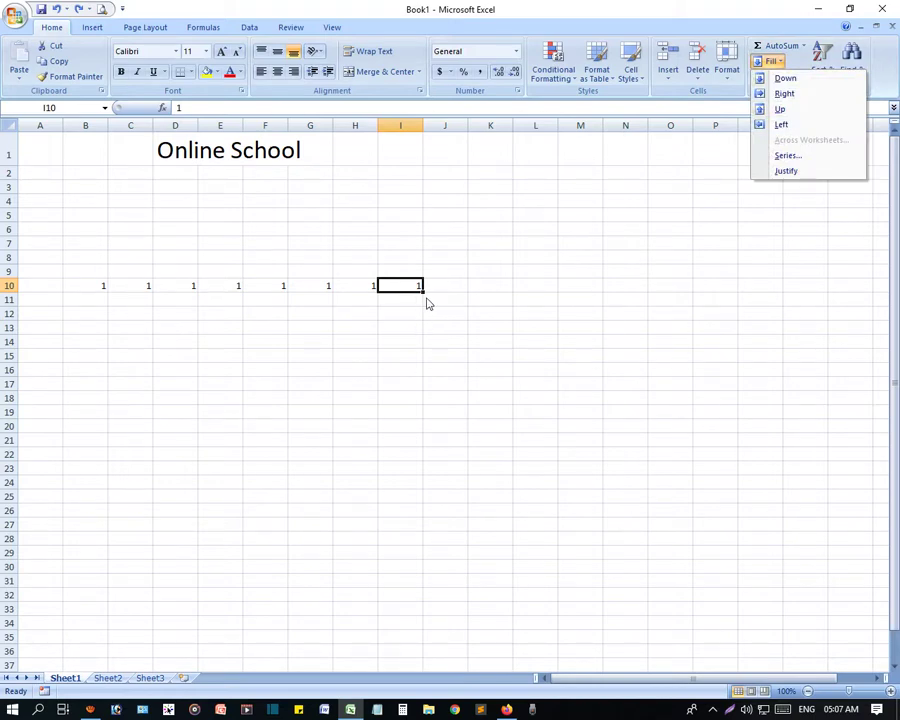
left_click(498, 369)
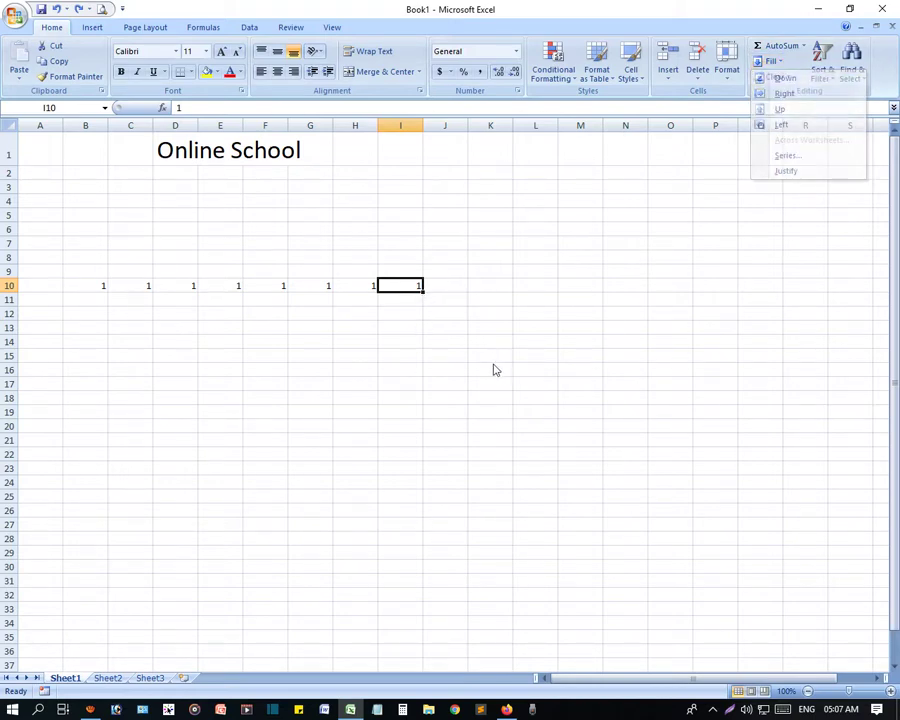
left_click_drag(422, 292, 453, 604)
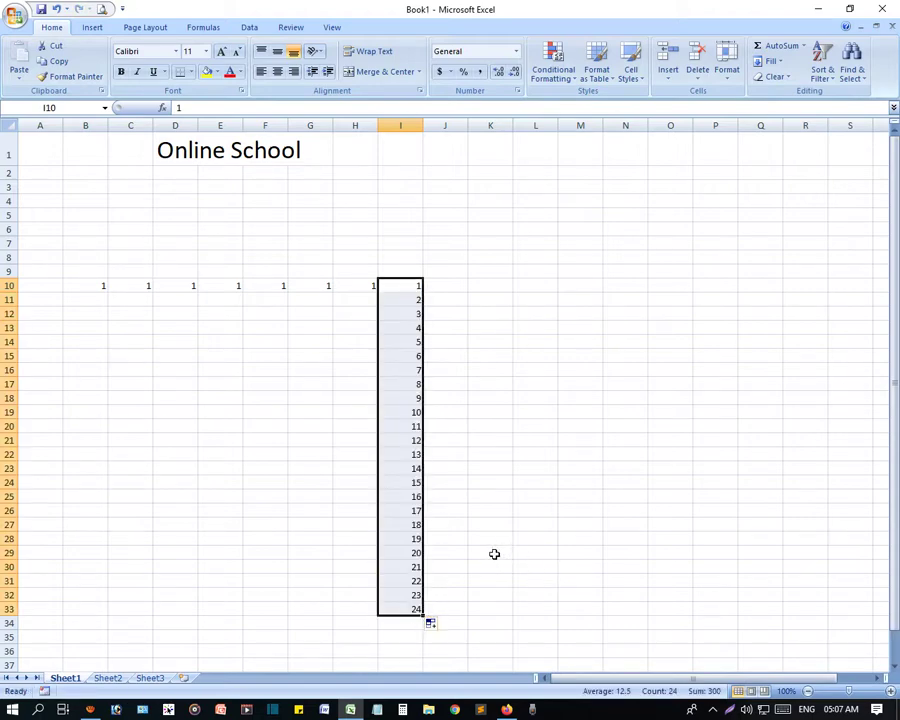
key("ctrl+z")
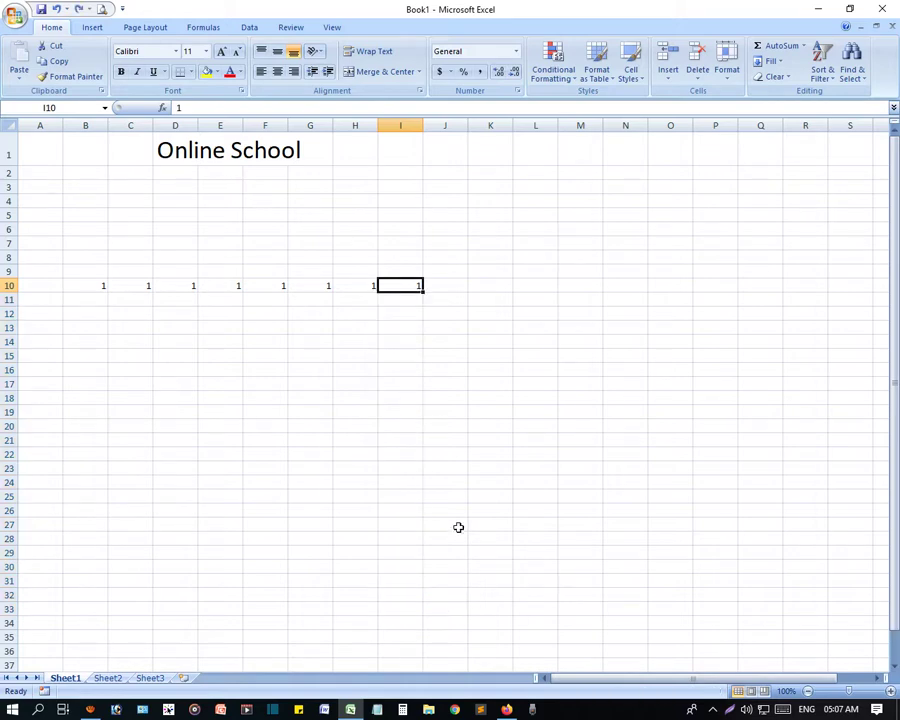
Fill I10 to I30 with a linear column series using step value 1, and undo the series
mouse_move(422, 292)
left_mouse_down()
mouse_move(408, 355)
mouse_move(408, 570)
left_mouse_up()
left_click(771, 62)
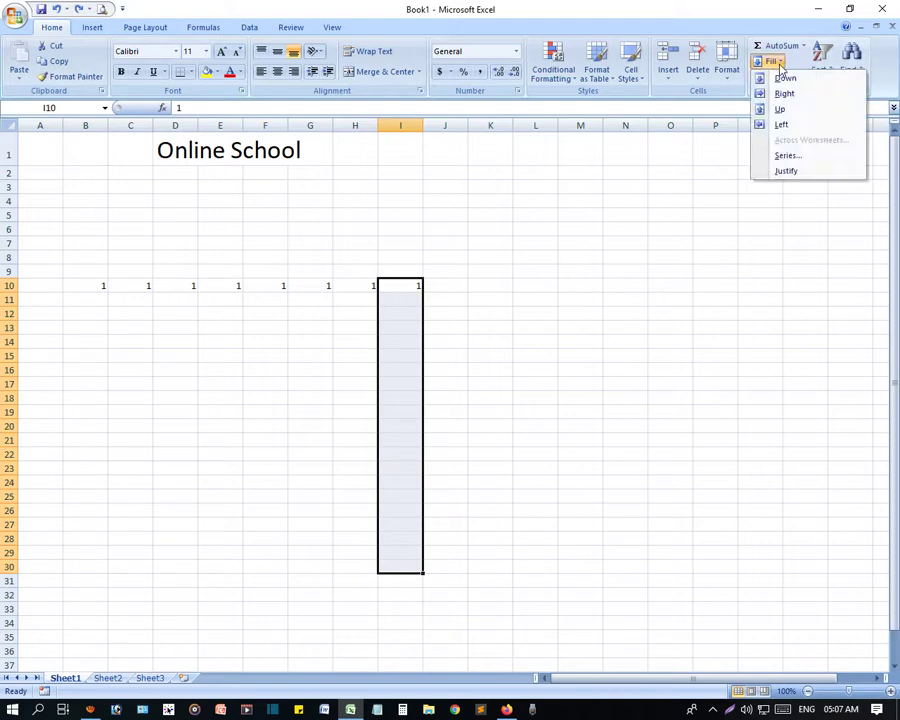
left_click(786, 157)
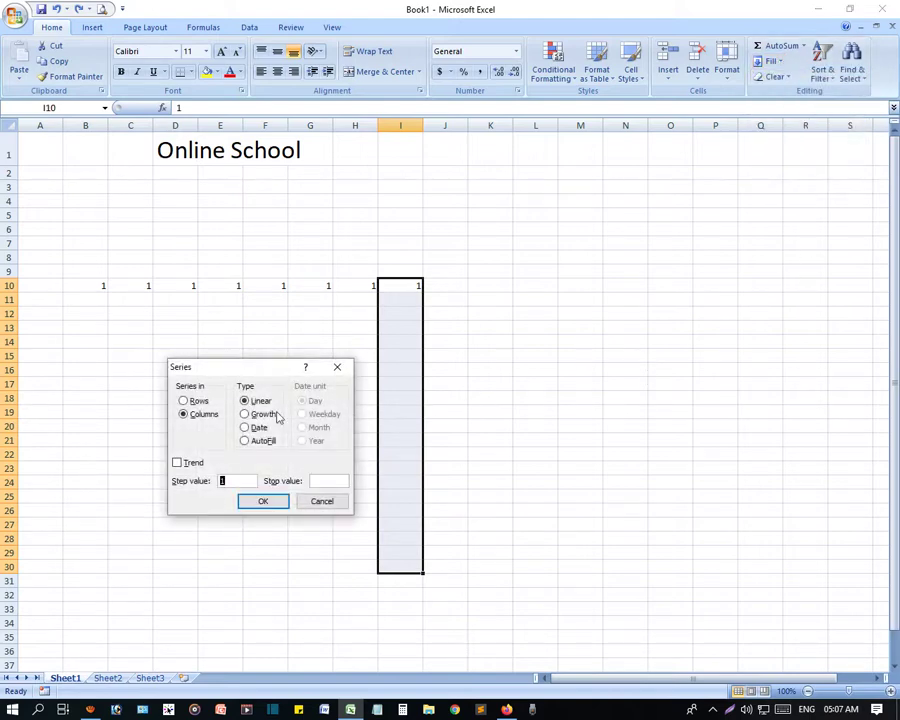
left_click_drag(247, 373, 623, 278)
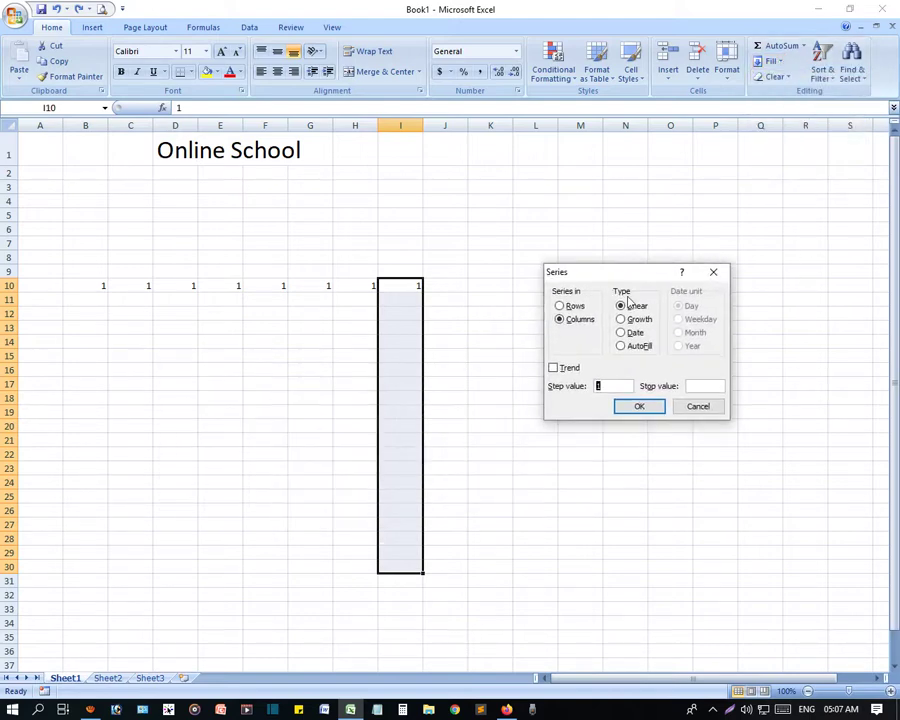
left_click(634, 407)
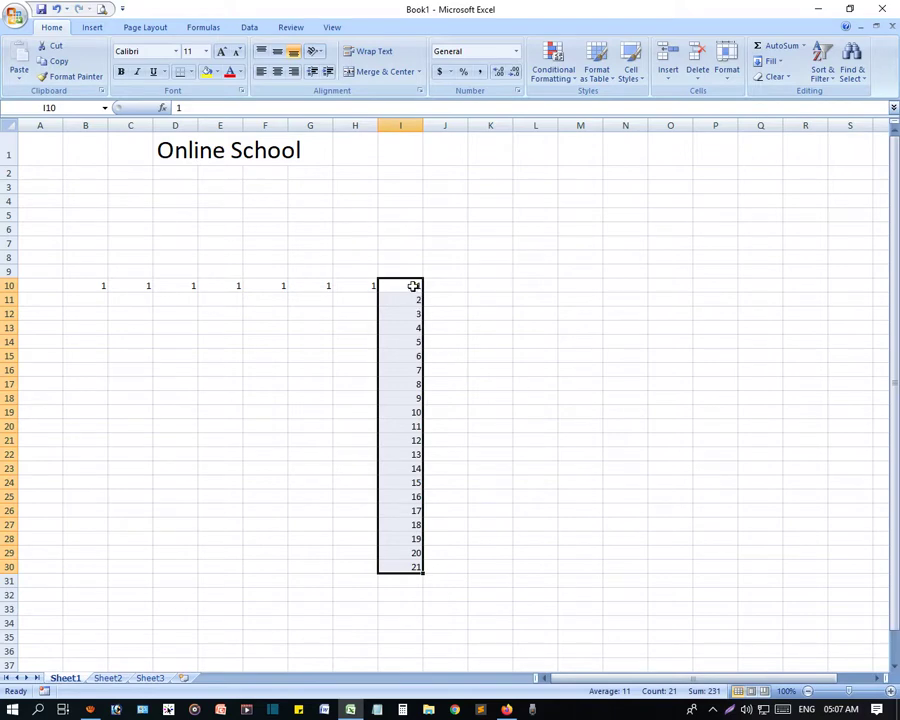
key("ctrl+z")
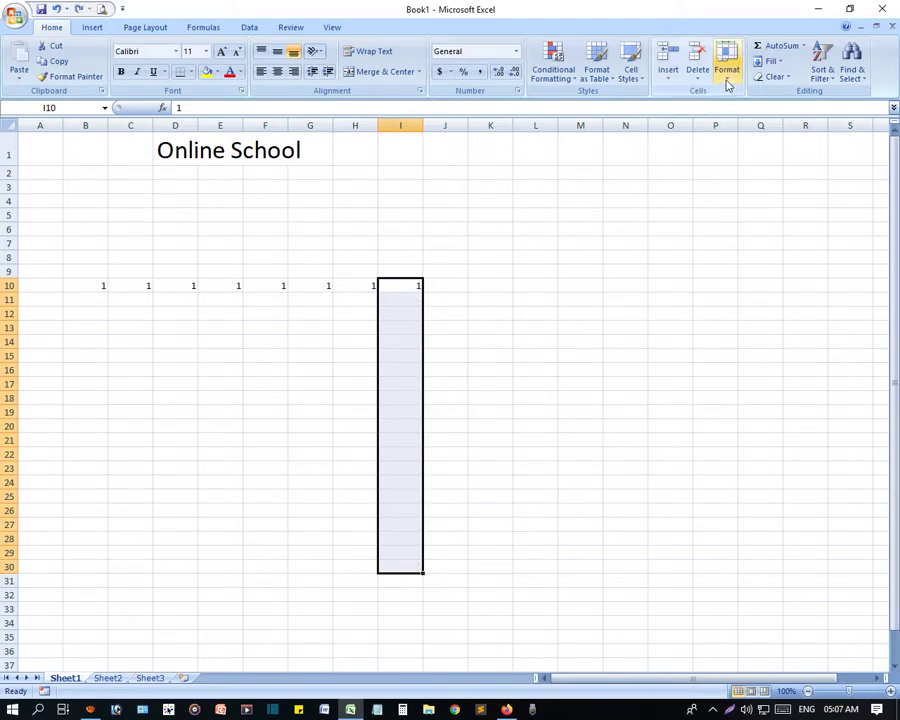
Fill I10 to I30 with a linear column series using step value 2
left_click(771, 62)
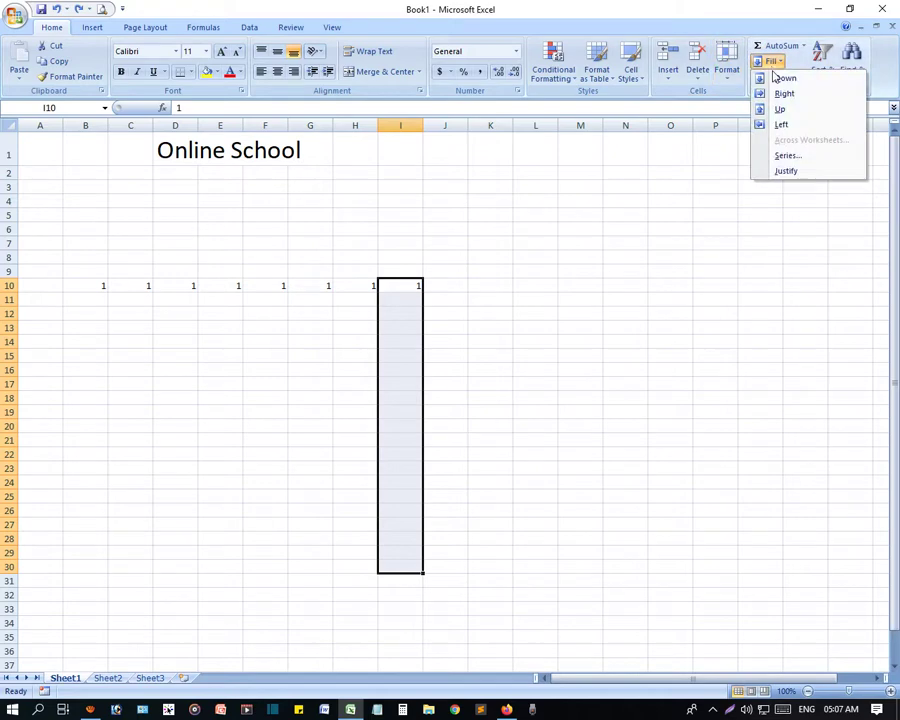
left_click(788, 156)
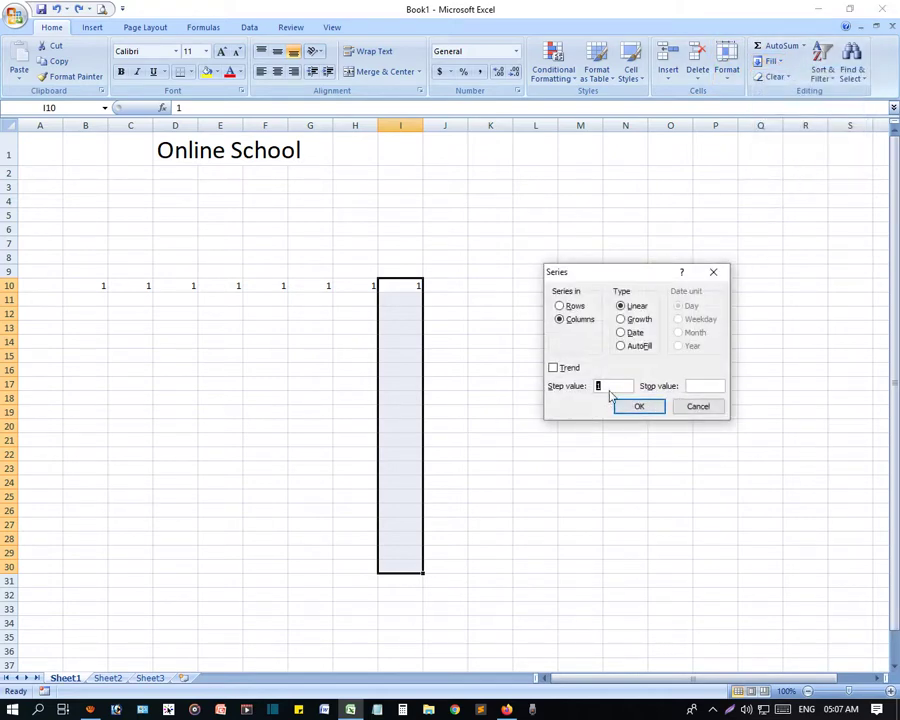
type("2")
left_click(632, 408)
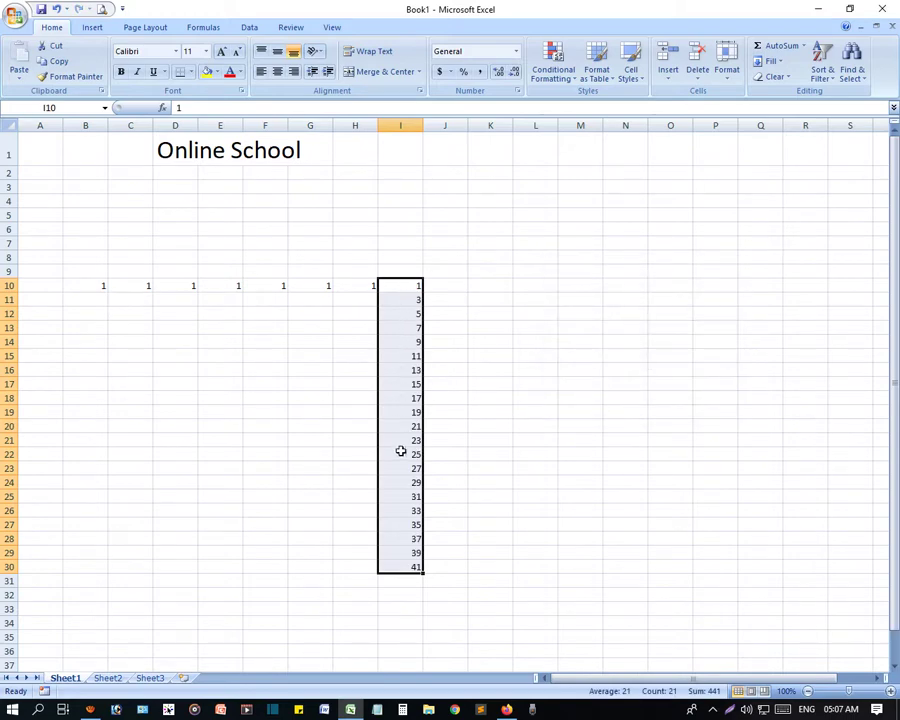
left_click(668, 437)
Enter 2 in K10 and fill K10 to K30 with a linear column series using step value 2
left_click(497, 285)
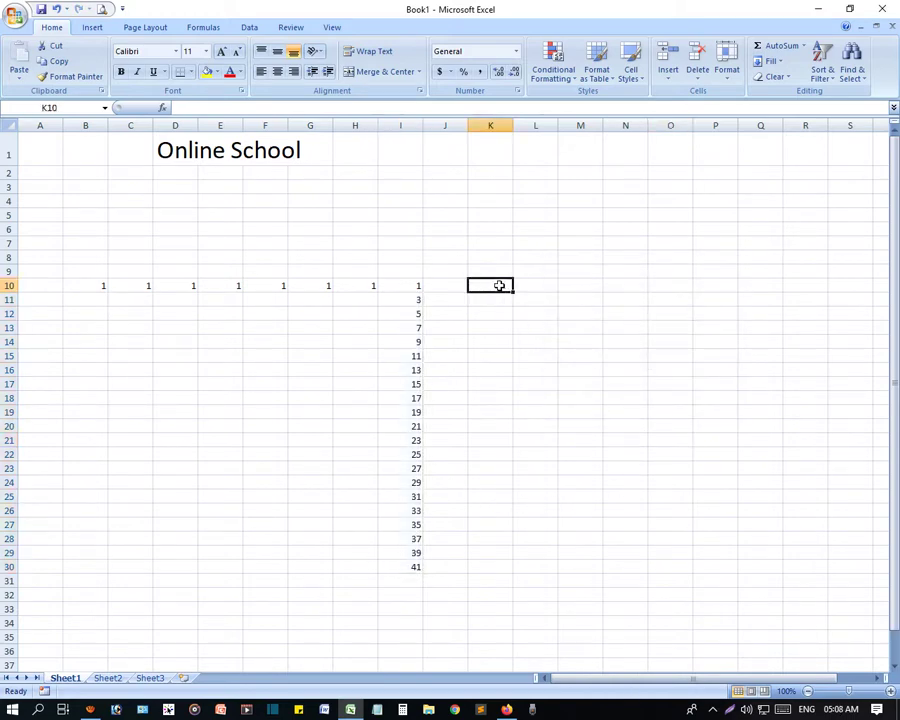
type("2")
key("Return")
left_click_drag(498, 283, 495, 568)
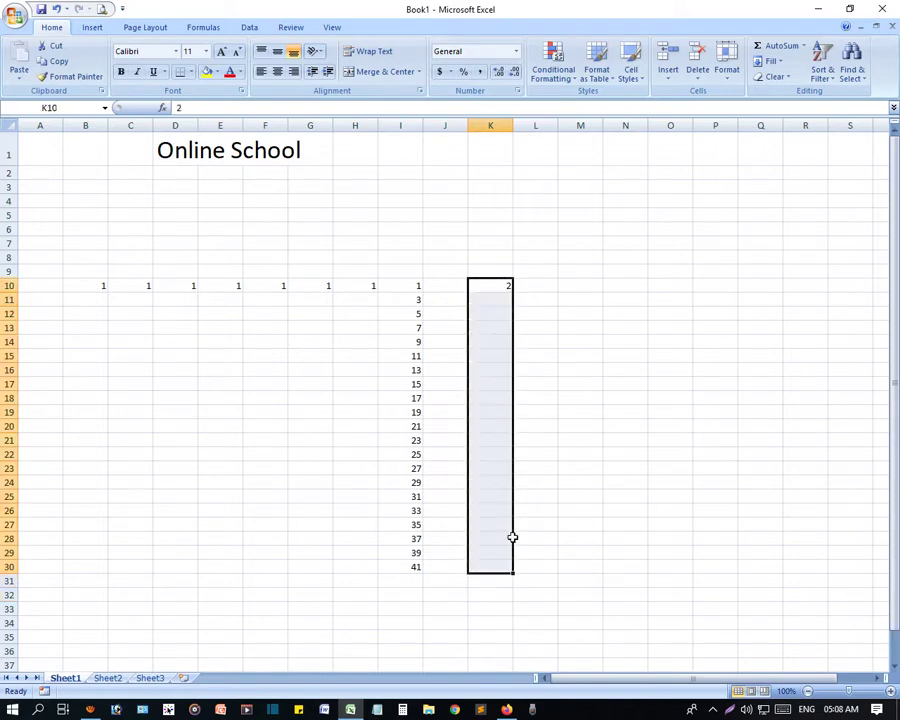
left_click(776, 62)
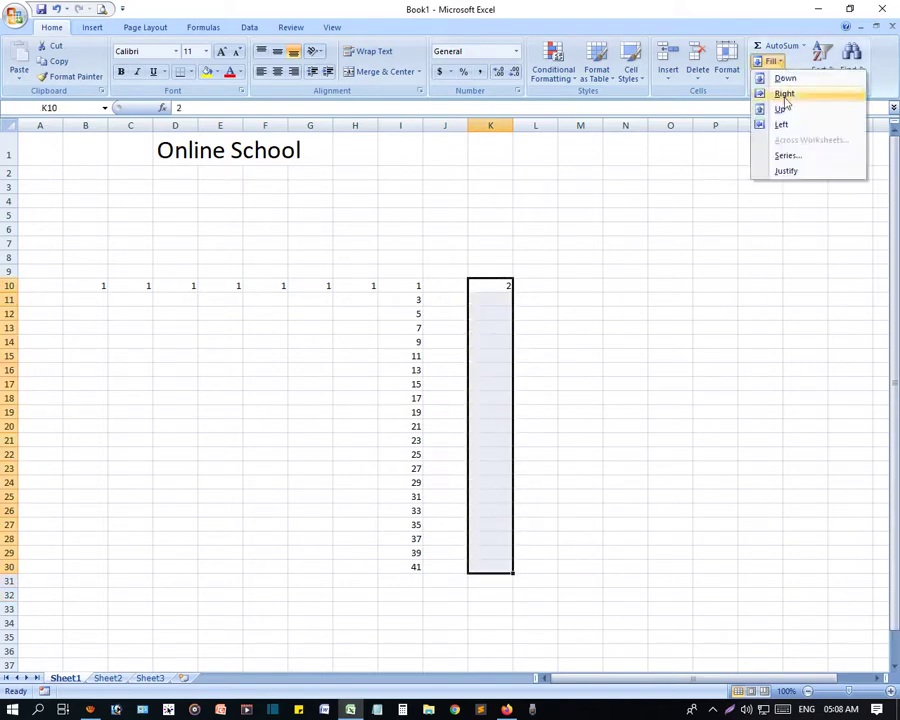
left_click(788, 154)
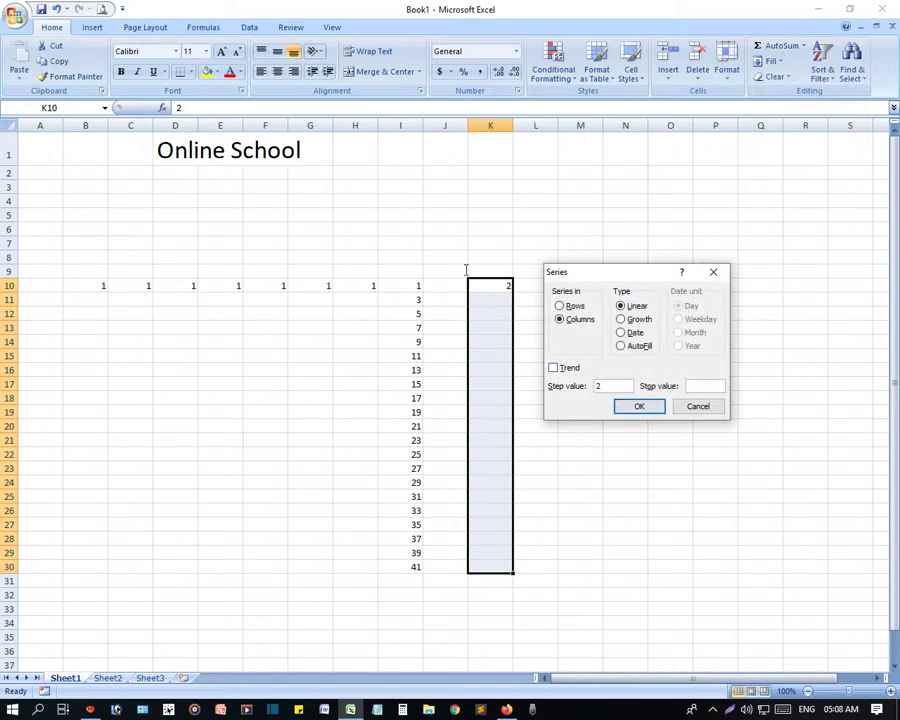
left_click(634, 406)
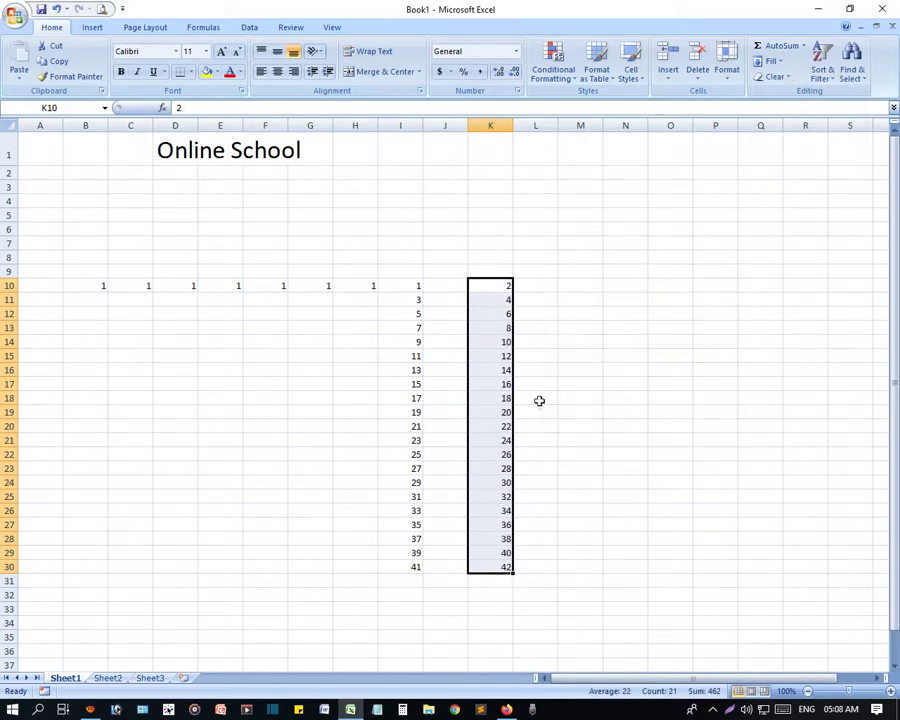
left_click(500, 284)
left_click(595, 469)
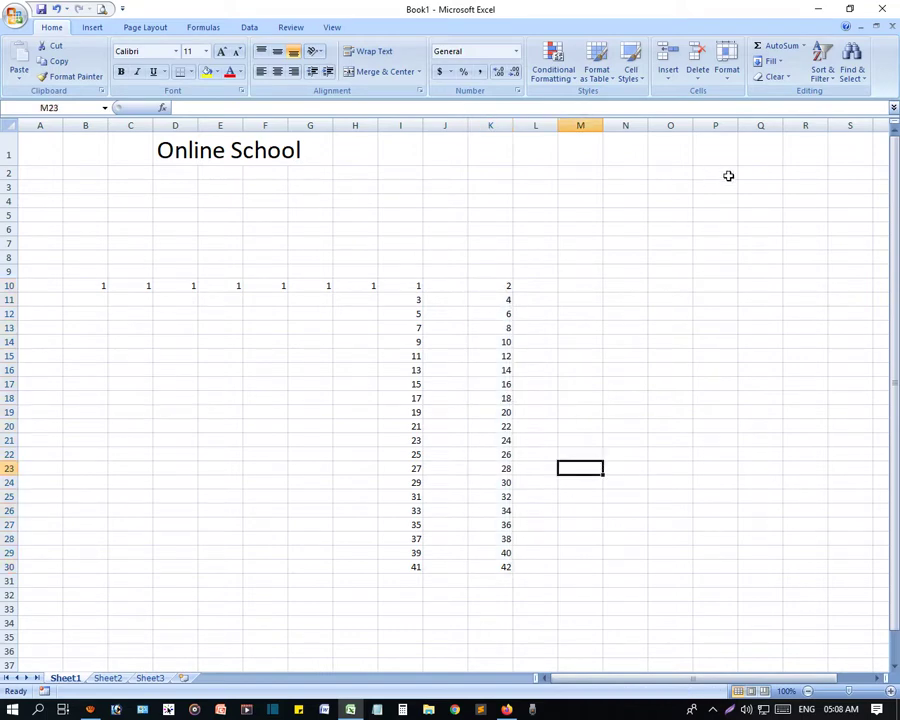
Try the Fill Justify command on empty cell M23 and on the number series in K10:K30
left_click(772, 61)
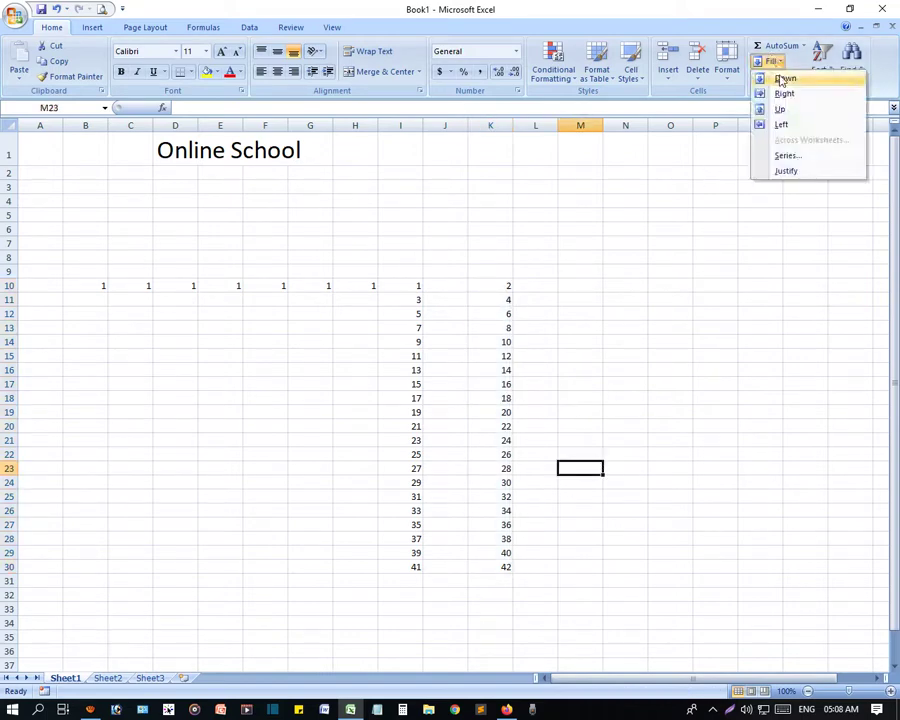
left_click(800, 172)
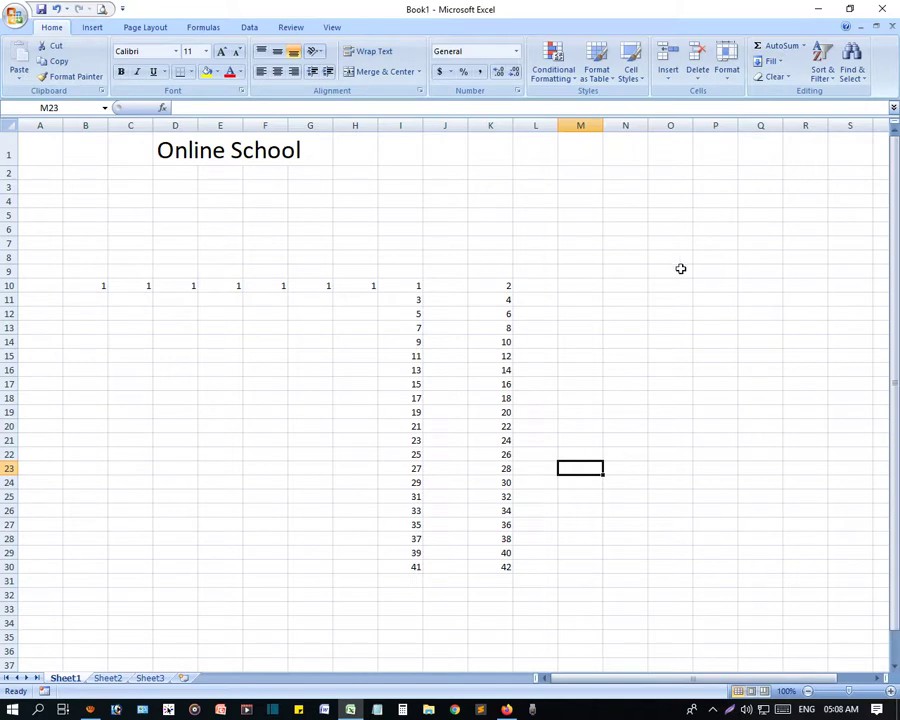
left_click_drag(495, 286, 480, 567)
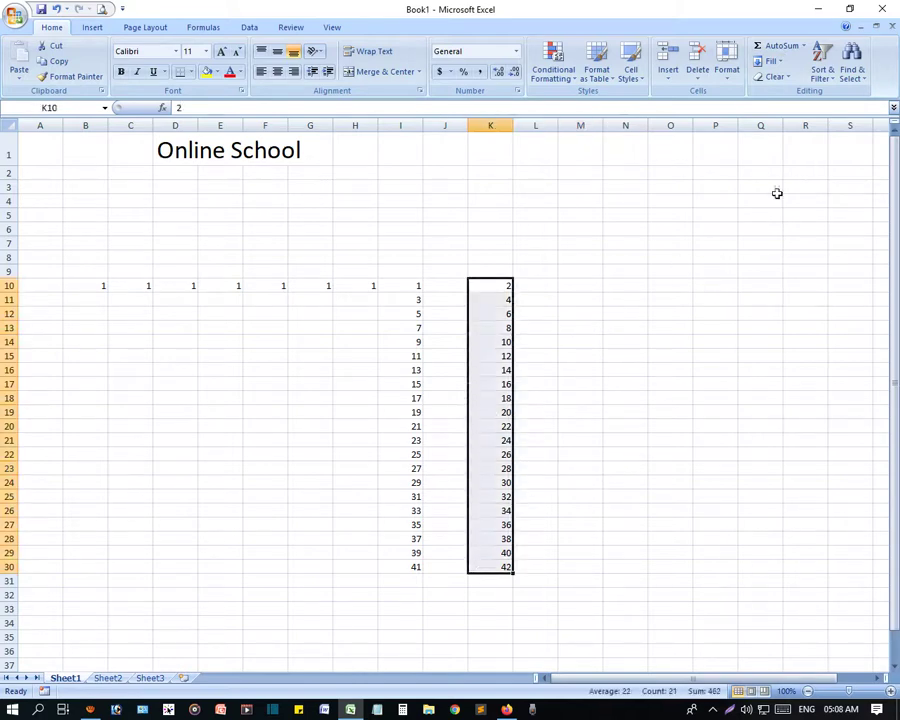
left_click(774, 76)
left_click(770, 61)
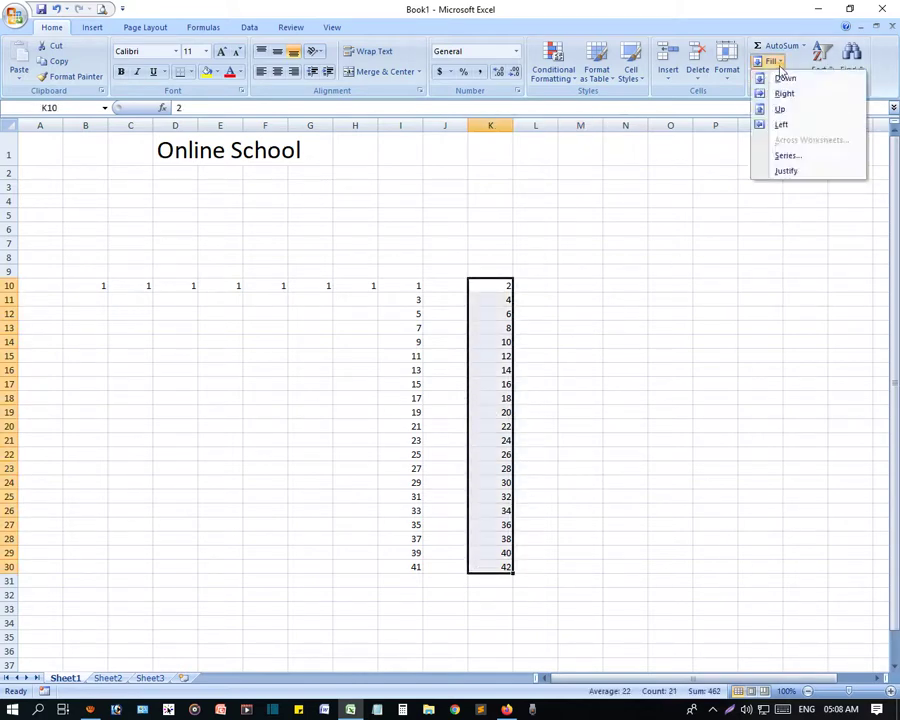
left_click(786, 172)
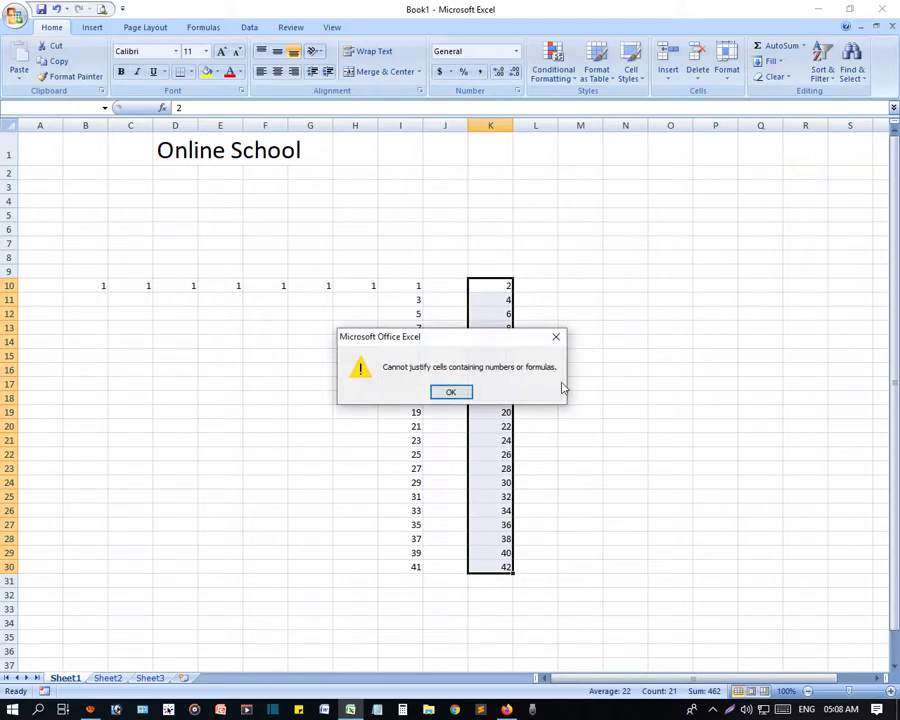
left_click(450, 392)
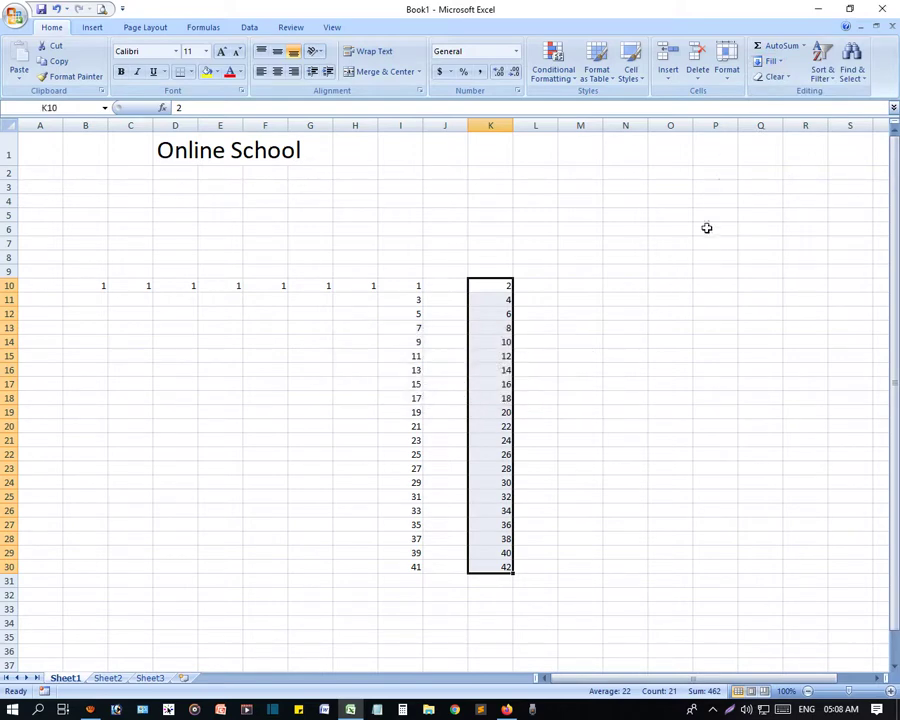
Remove everything from K10:K30 with Clear All
left_click(778, 80)
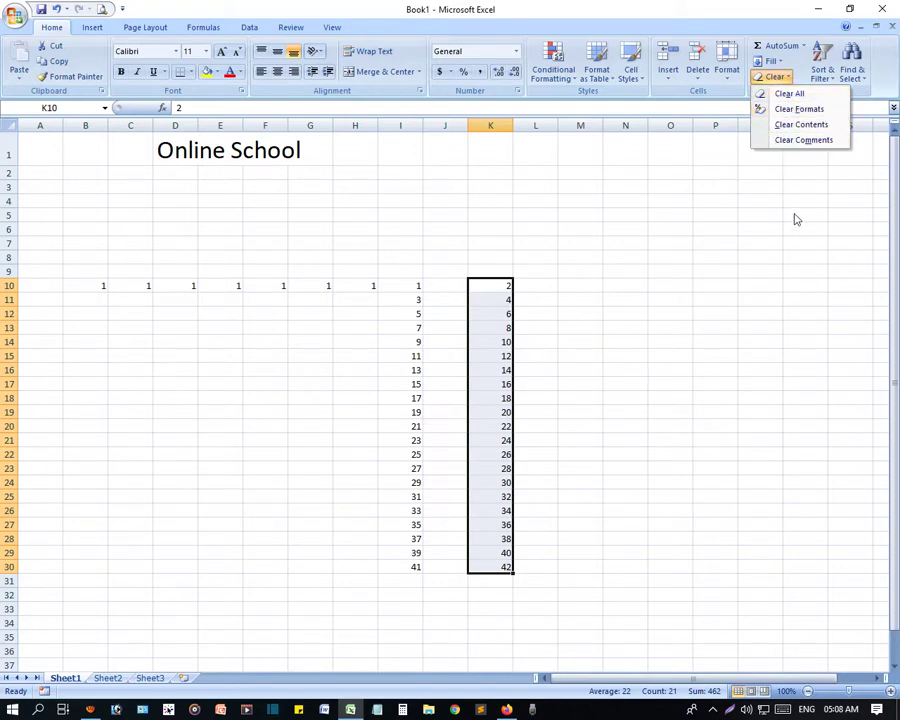
left_click(712, 358)
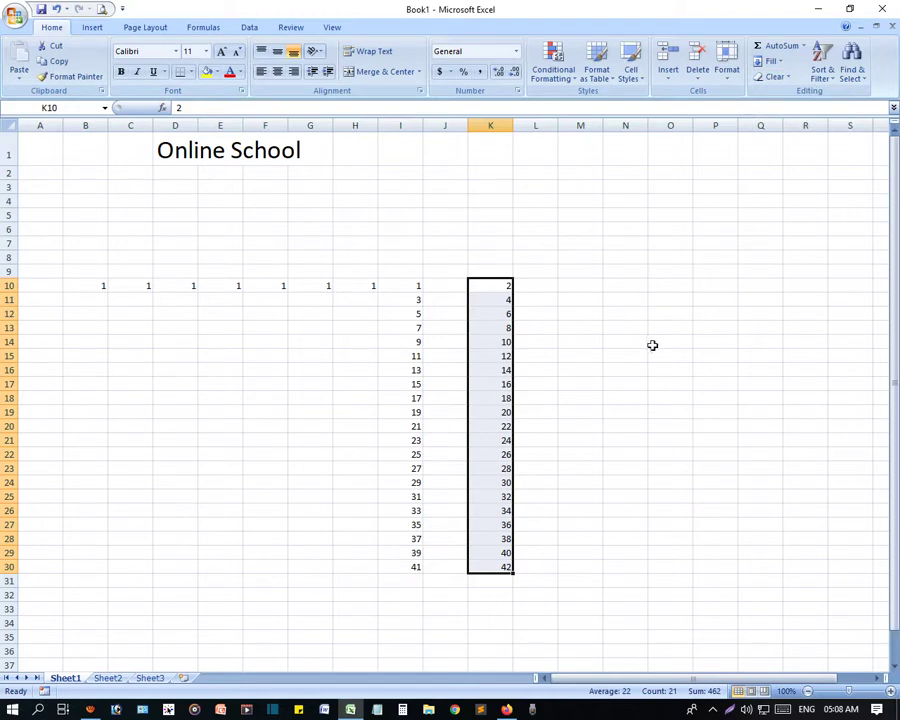
left_click(774, 79)
left_click(779, 93)
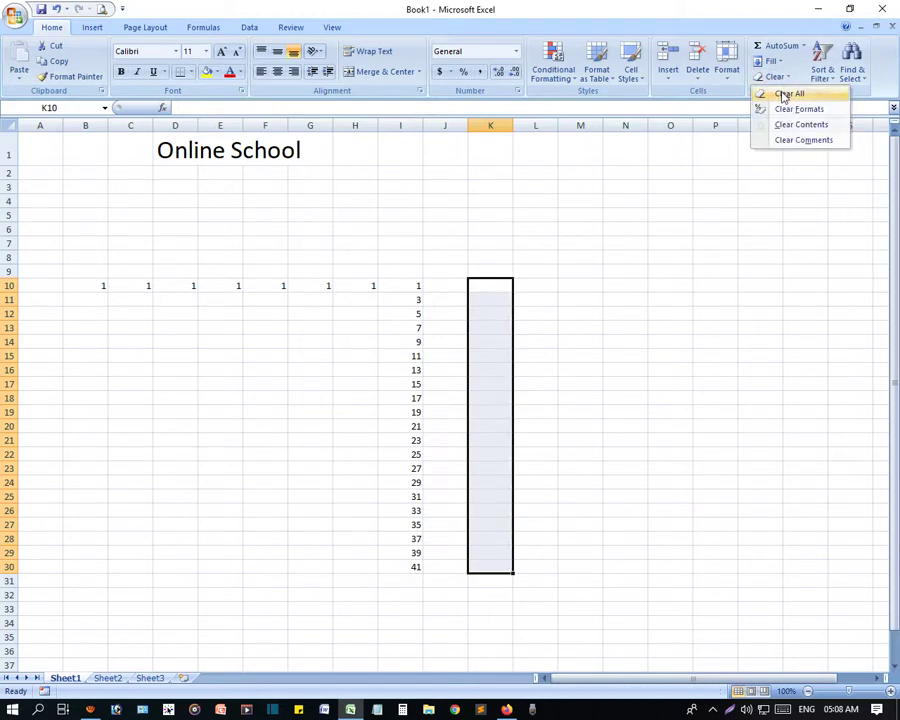
left_click(582, 301)
Clear the formats and the contents of cells I10:I31
left_click_drag(410, 286, 400, 578)
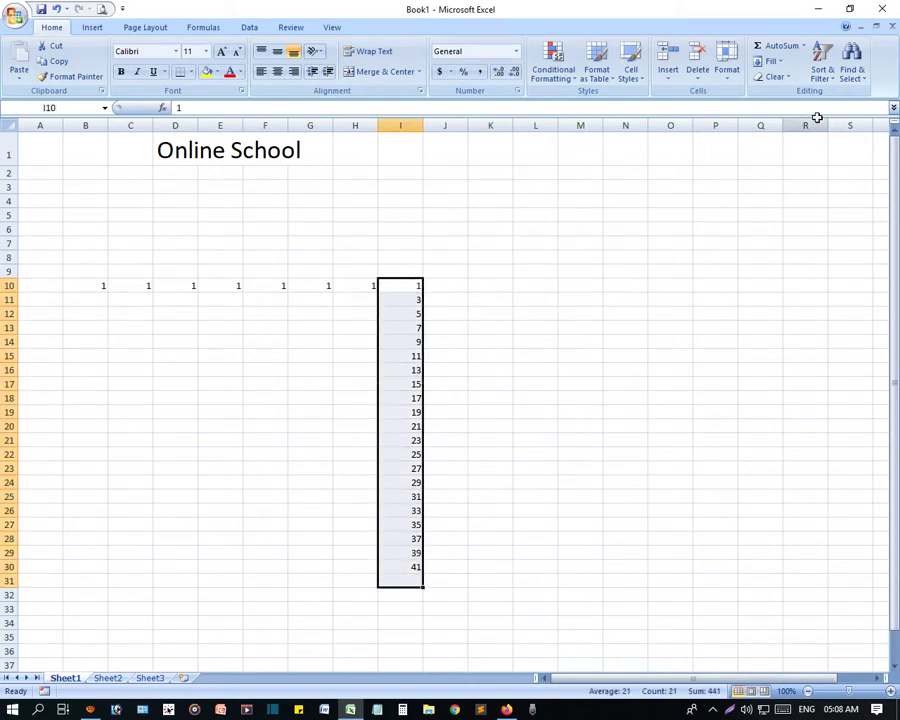
left_click(778, 78)
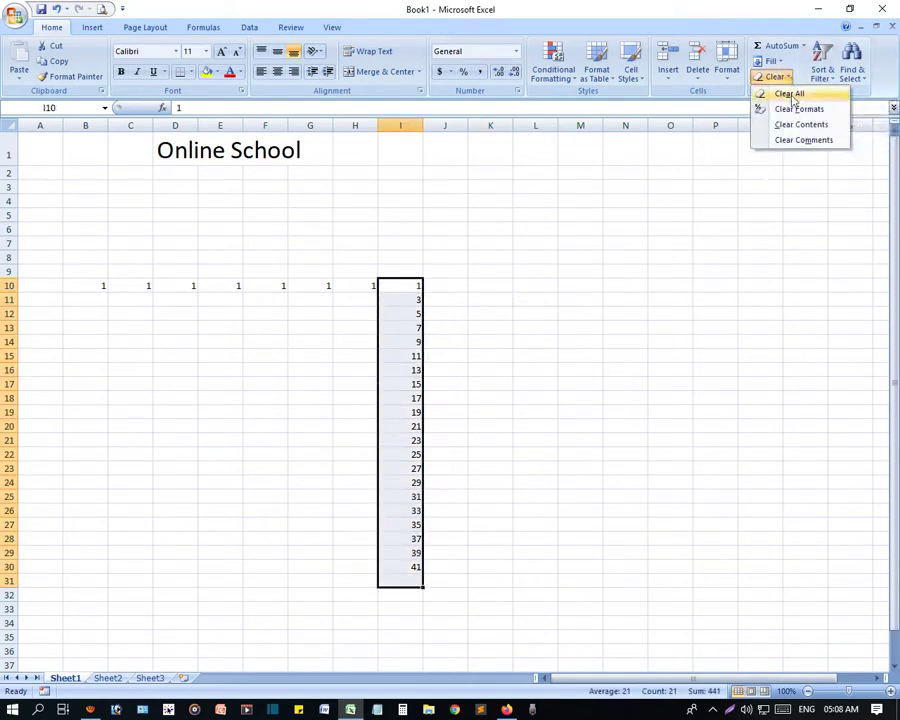
left_click(814, 110)
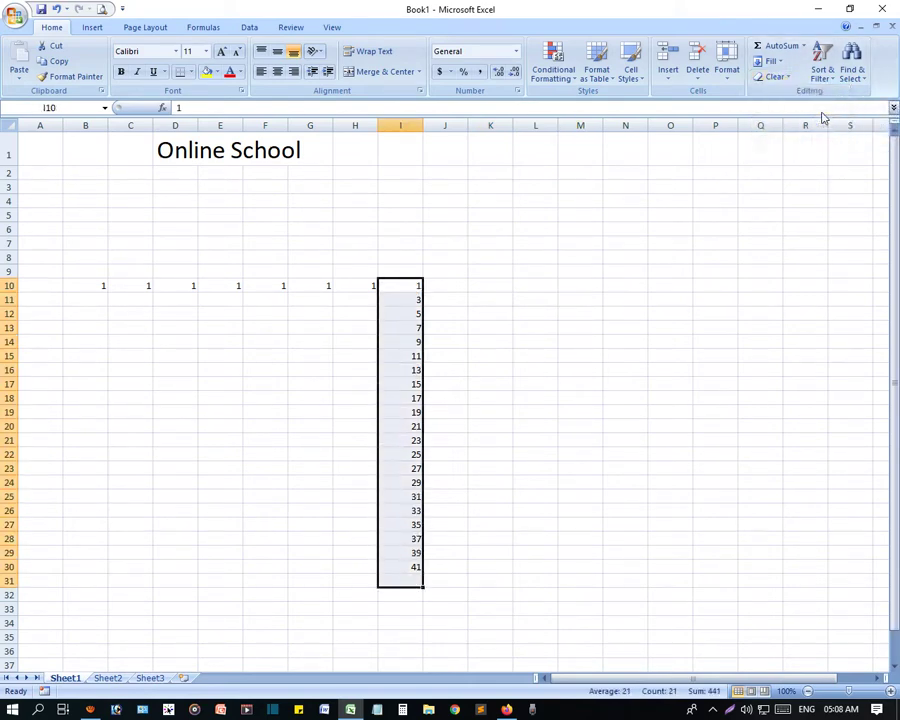
left_click(778, 78)
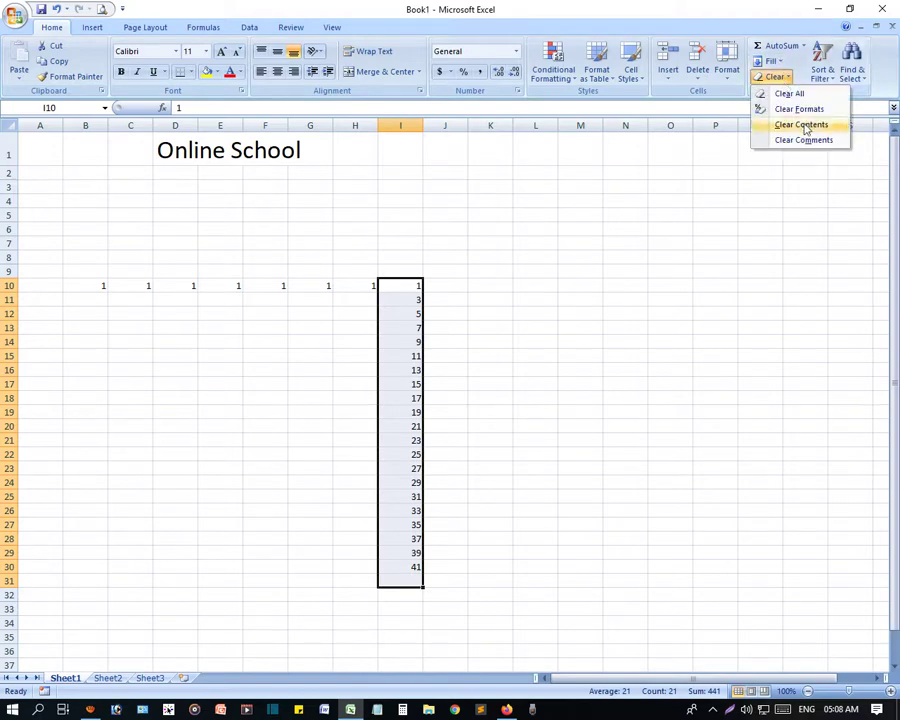
left_click(806, 128)
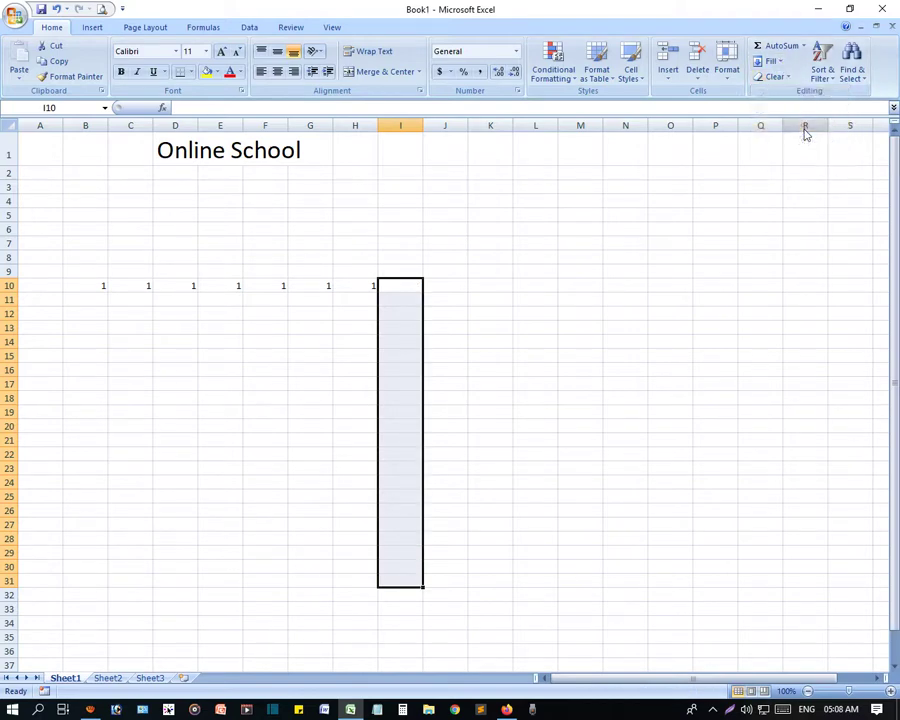
Insert a comment reading "Test commest" on cell I11
left_click(778, 77)
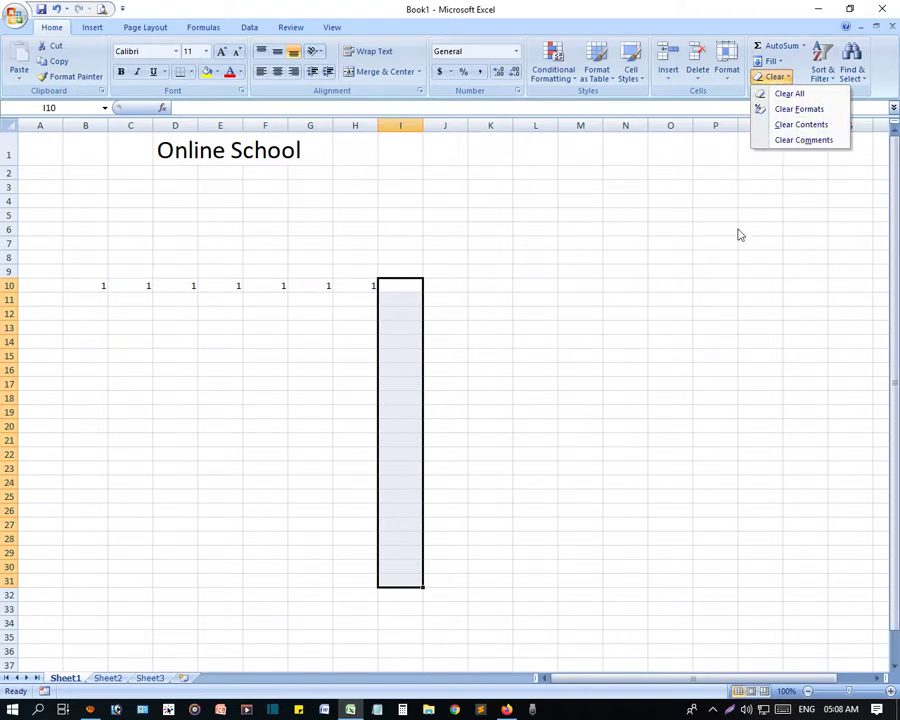
left_click(406, 376)
left_click(408, 372)
left_click(412, 297)
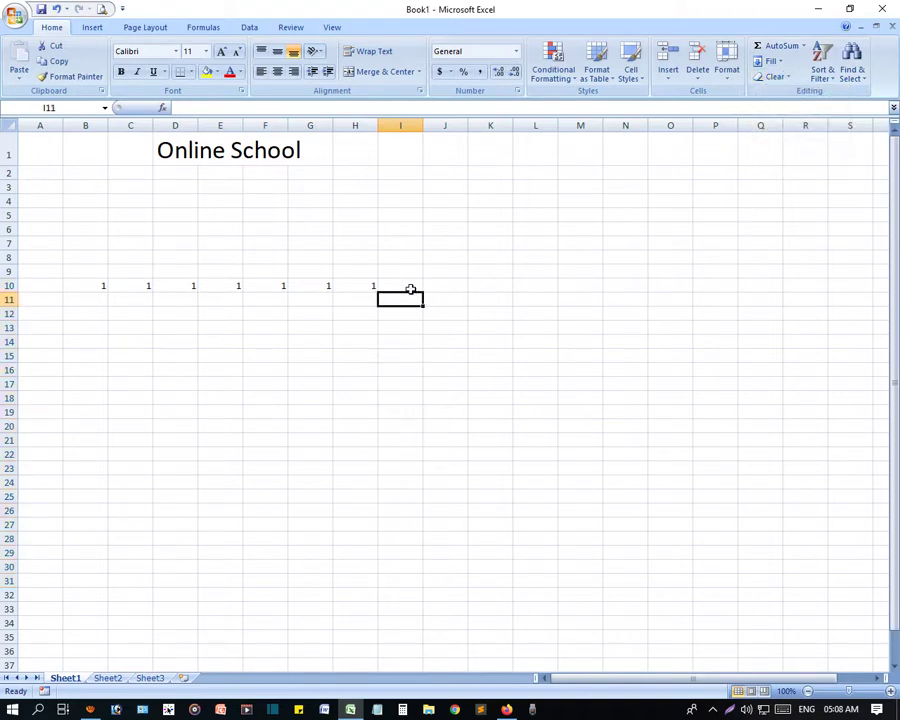
right_click(412, 299)
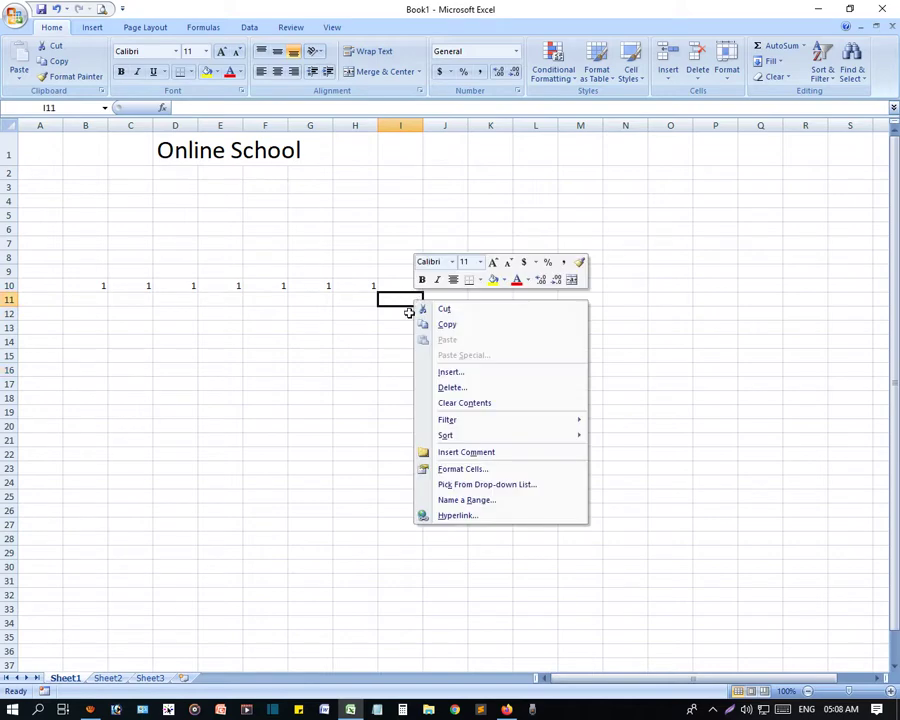
left_click(462, 452)
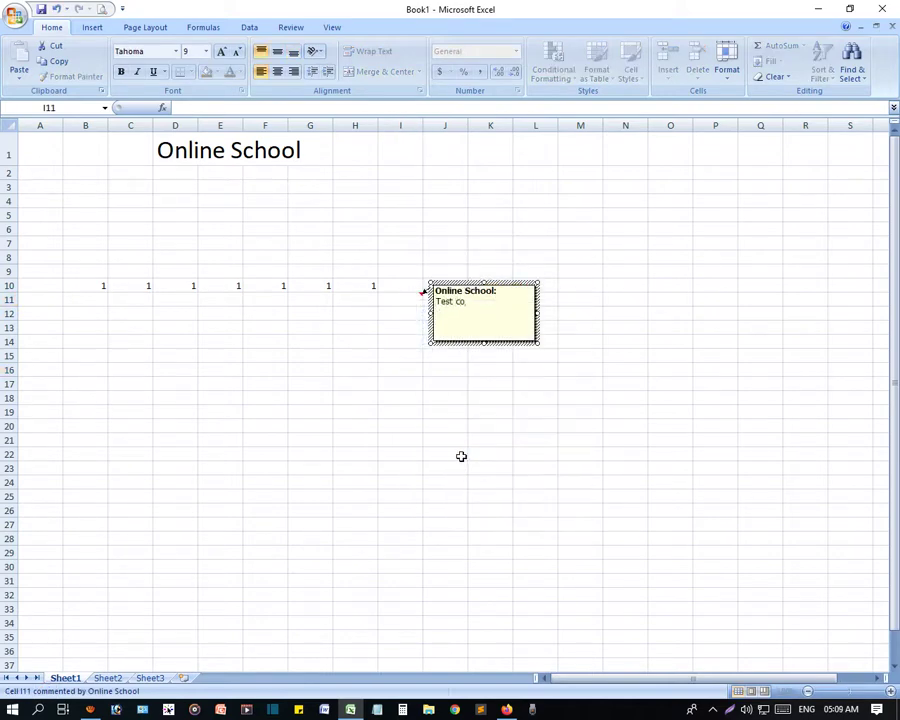
left_click(487, 426)
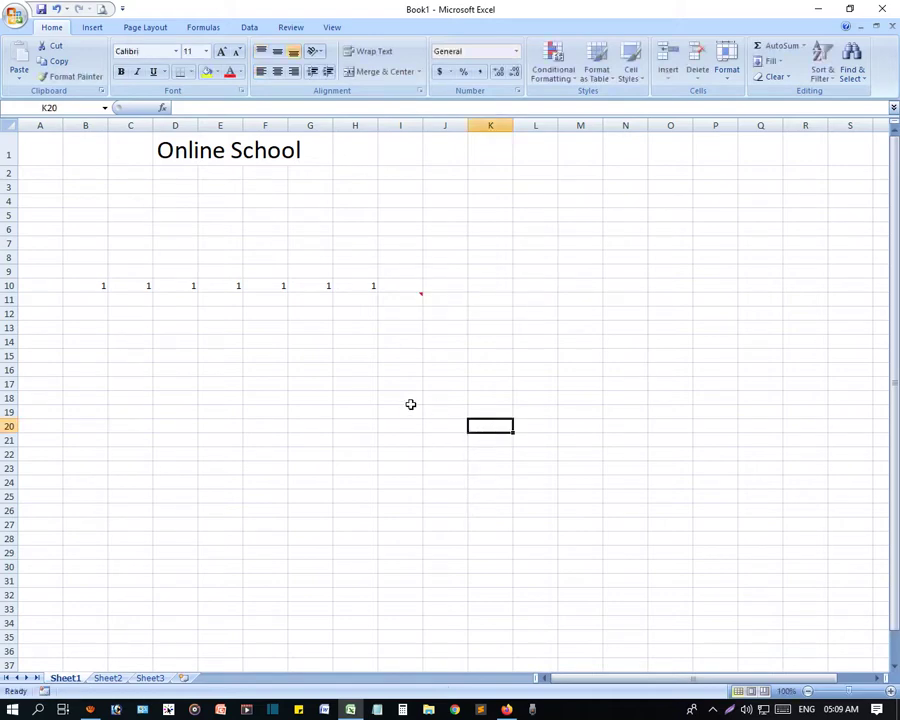
Remove the comment from I11 with Clear Comments
left_click(412, 297)
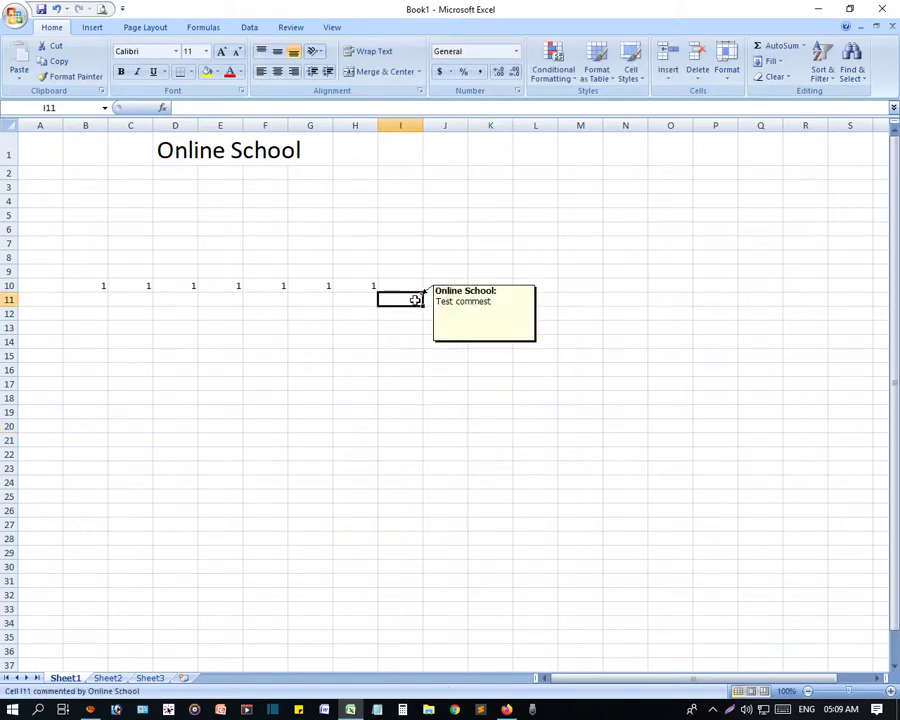
left_click(772, 77)
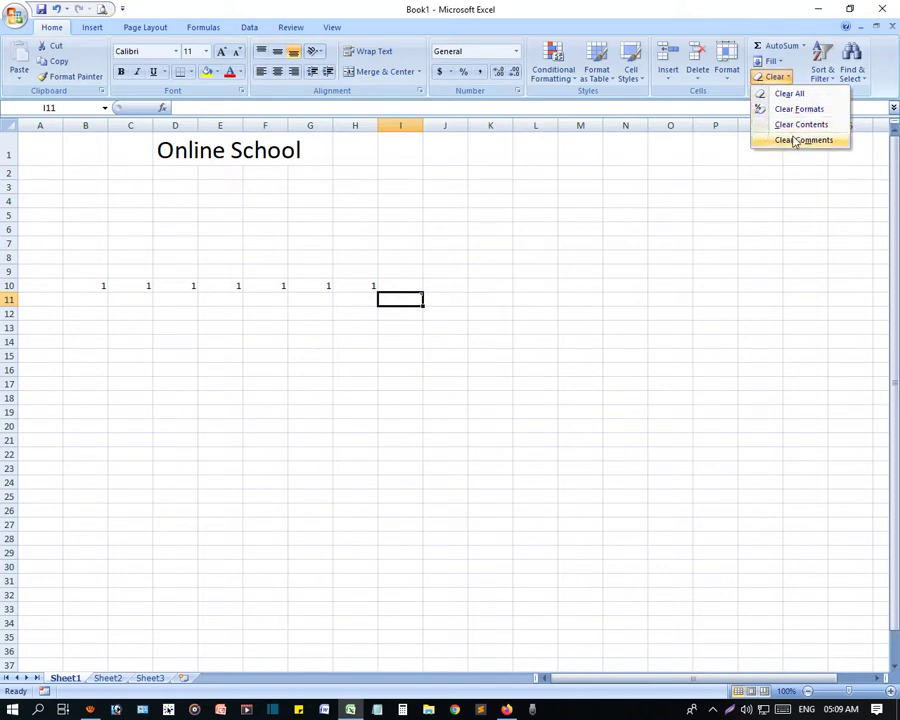
left_click(795, 140)
left_click(580, 369)
left_click(417, 310)
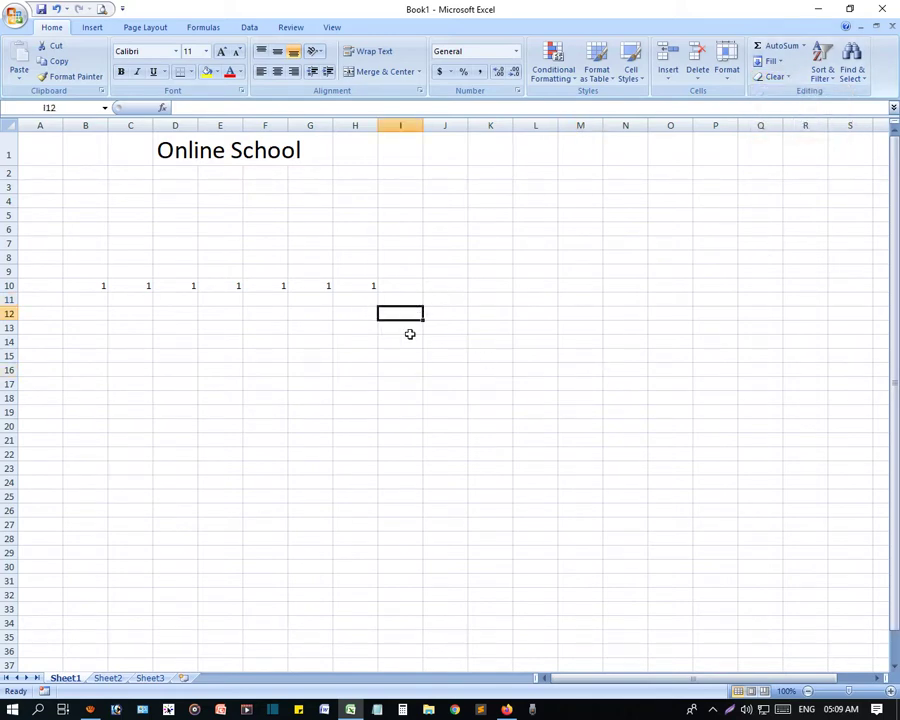
Sum the range G10:G19 in cell G20 with AutoSum
left_click_drag(405, 272, 85, 242)
left_click(292, 428)
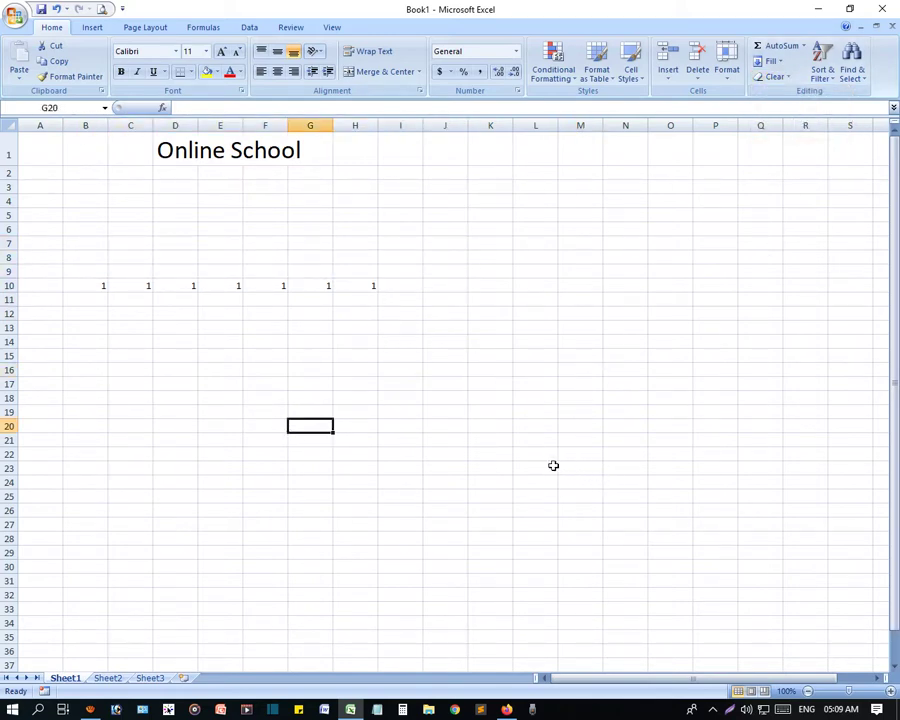
left_click(775, 62)
left_click(786, 46)
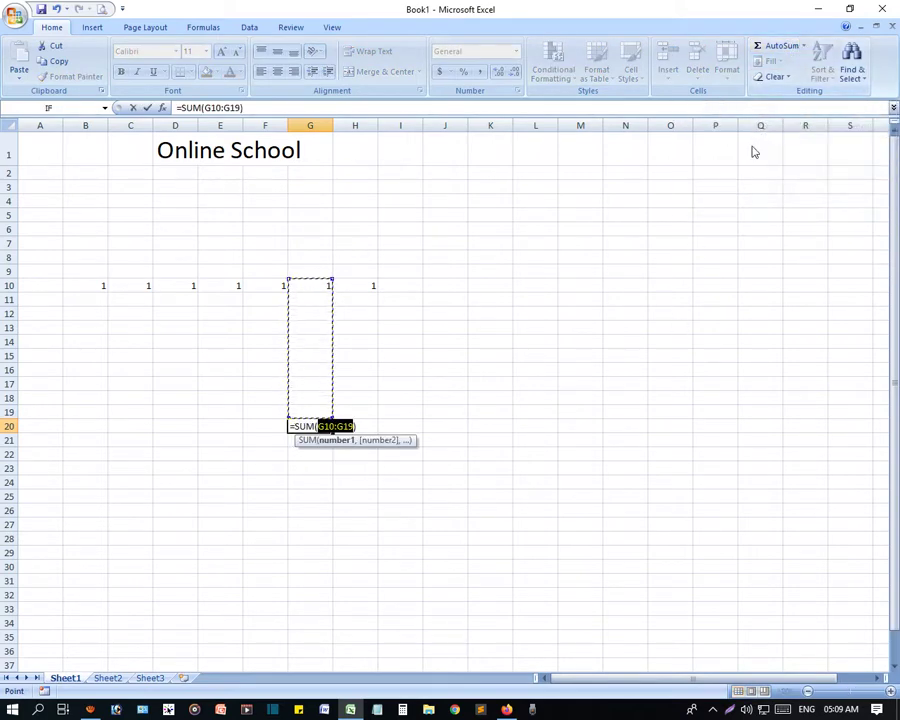
key("Return")
left_click(437, 437)
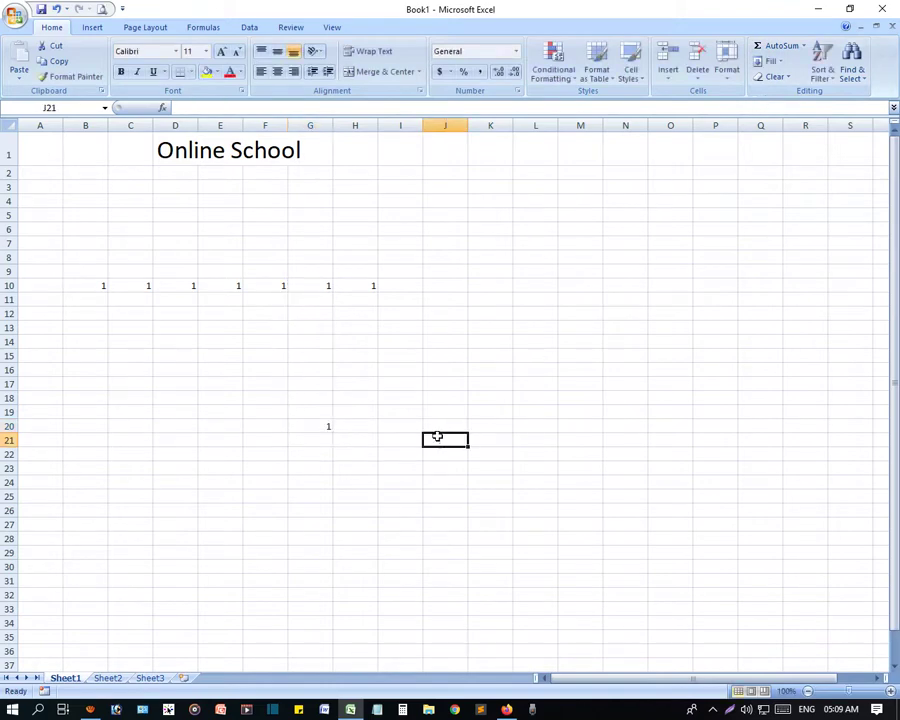
left_click_drag(540, 300, 539, 291)
left_click(562, 326)
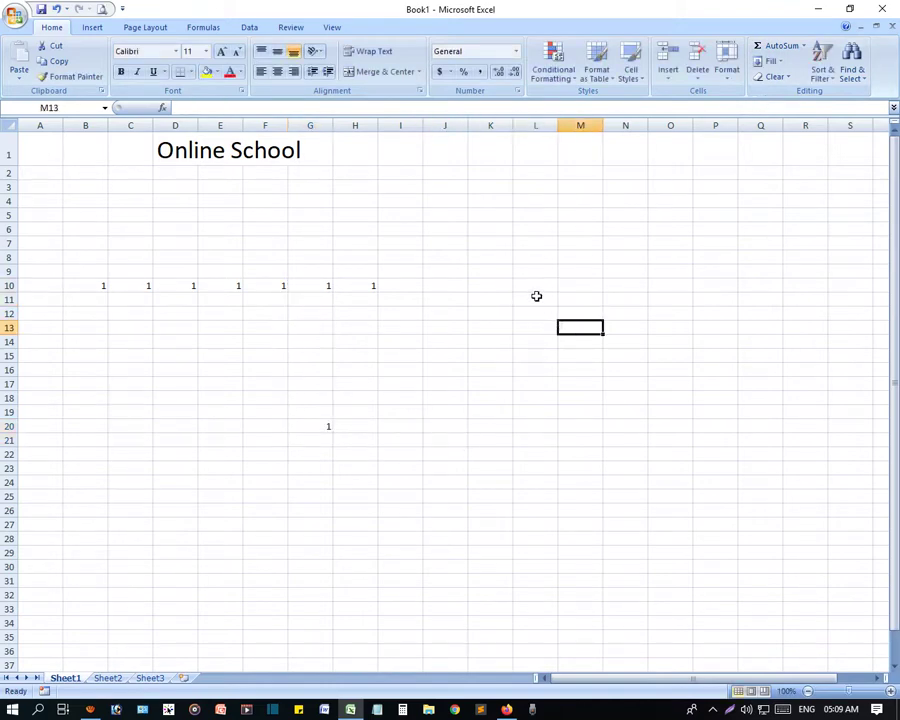
left_click(536, 296)
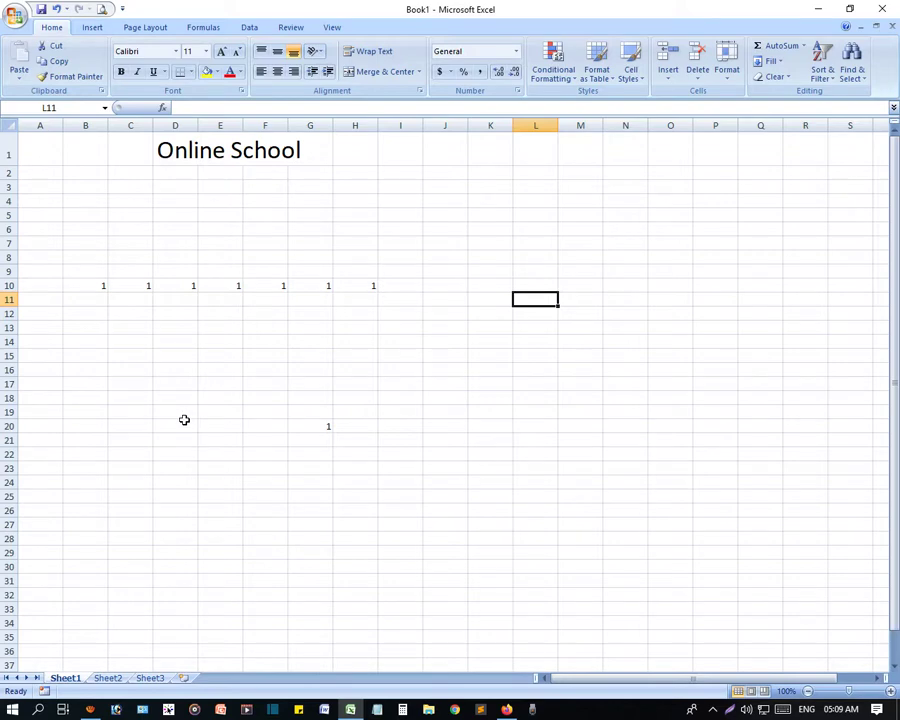
Delete the contents of the range B7:K32
left_click_drag(87, 244, 474, 586)
key("Delete")
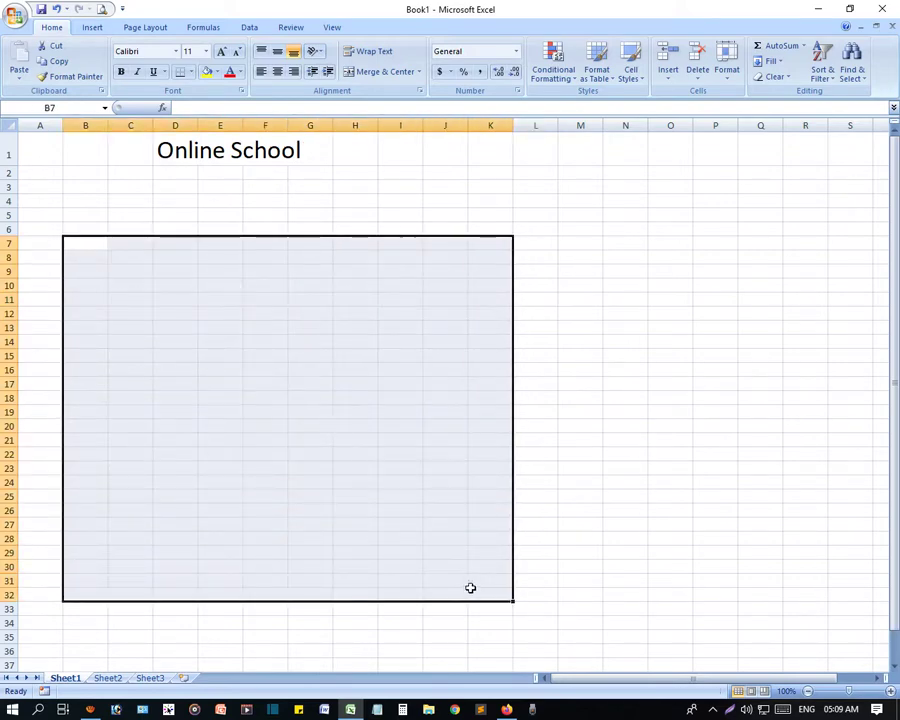
left_click(310, 468)
Enter the value 10 in cell D11 and again in cell E11
left_click(180, 297)
type("10")
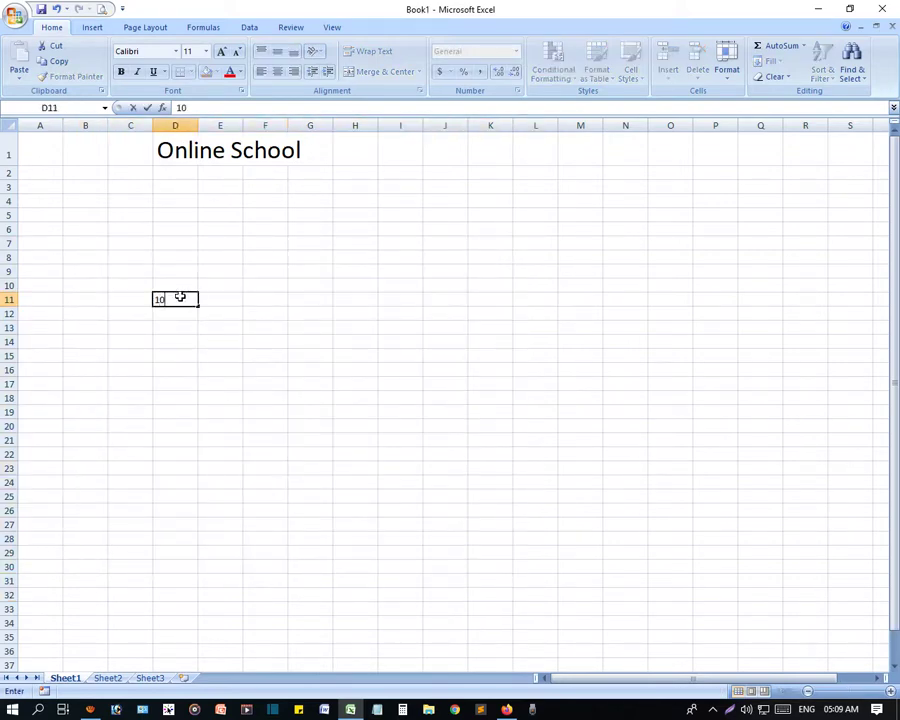
key("Tab")
type("10")
left_click(310, 552)
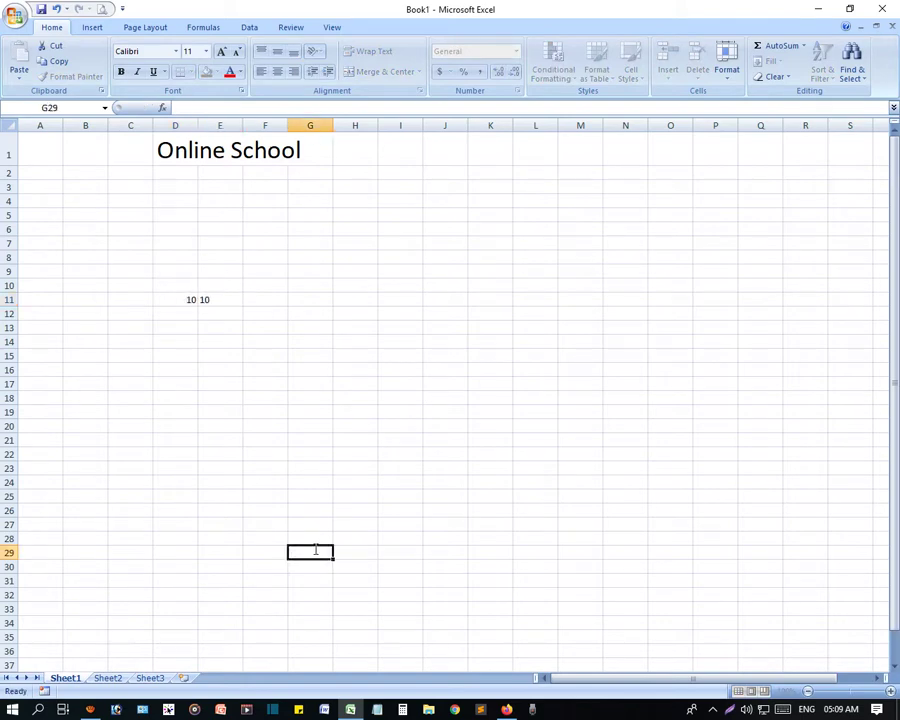
Enter a SUM formula in cell G11 that adds the range D11:E11
left_click(805, 47)
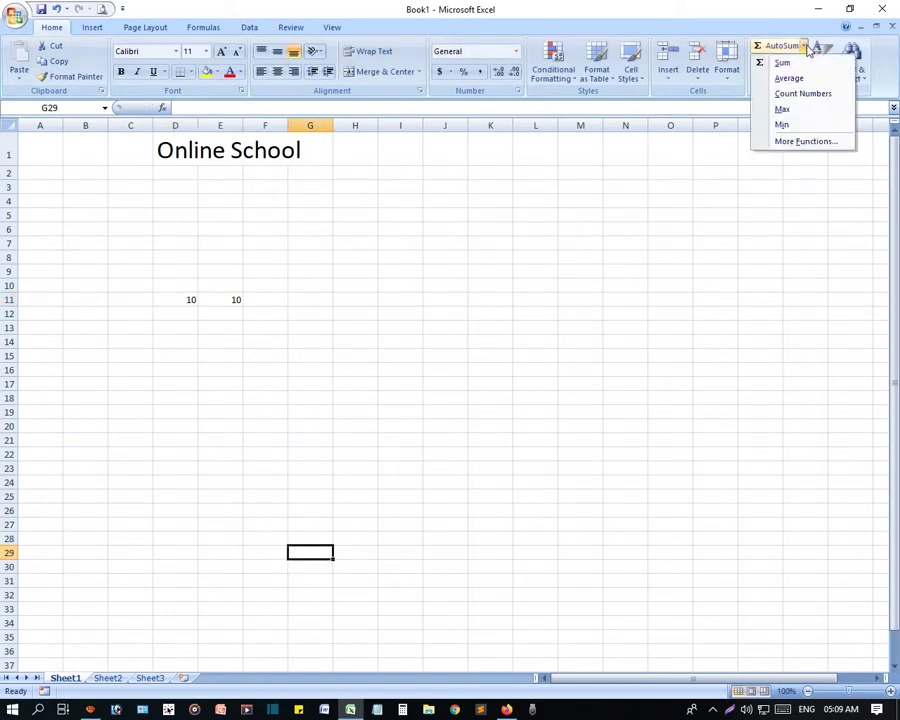
left_click(330, 304)
left_click(326, 306)
type("=")
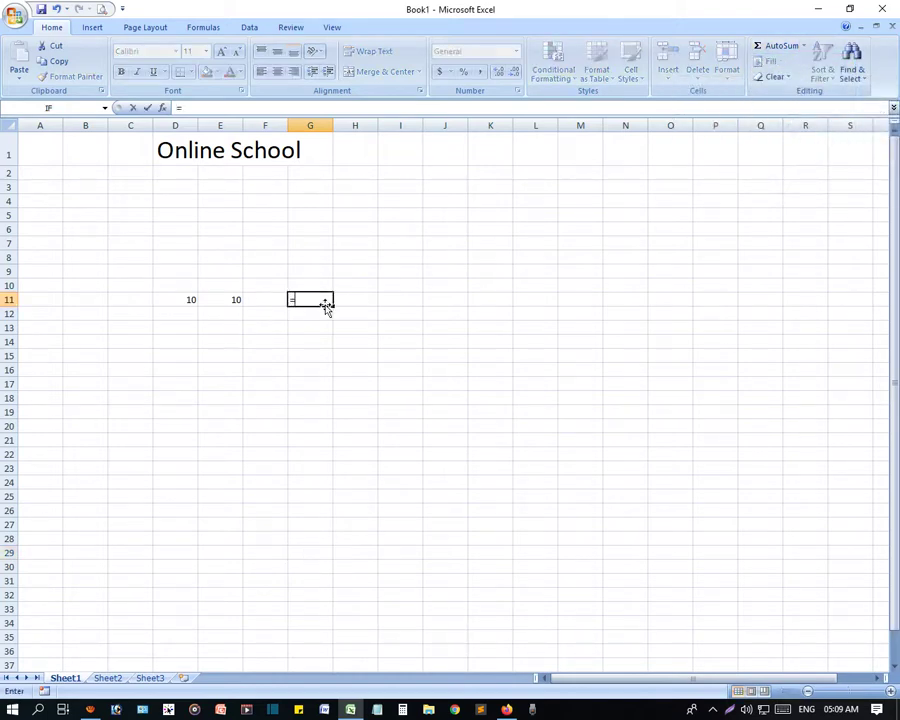
type("sum(")
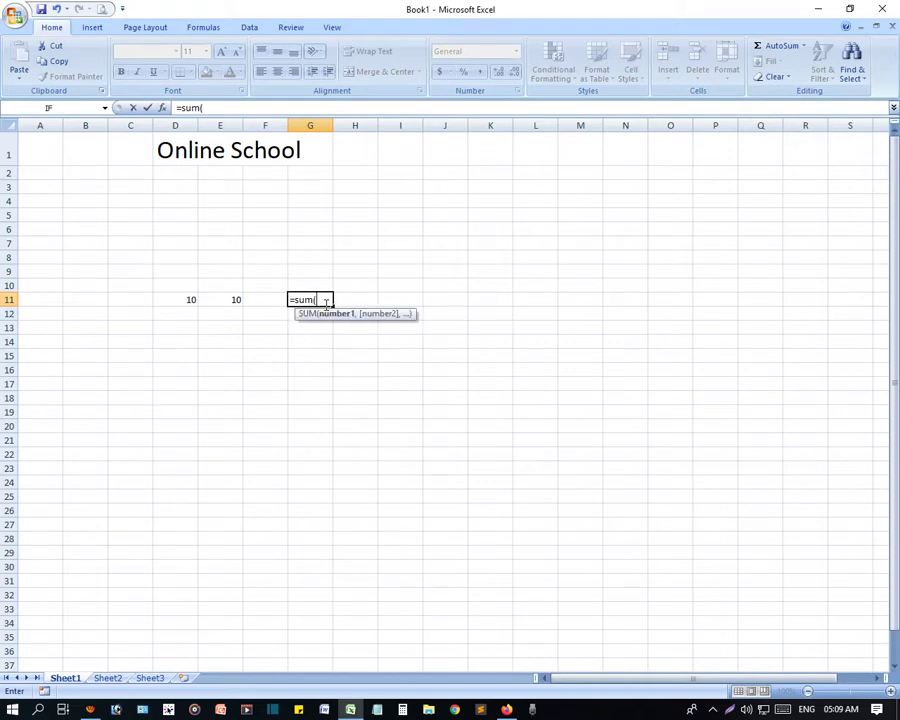
left_click(190, 302)
key("F8")
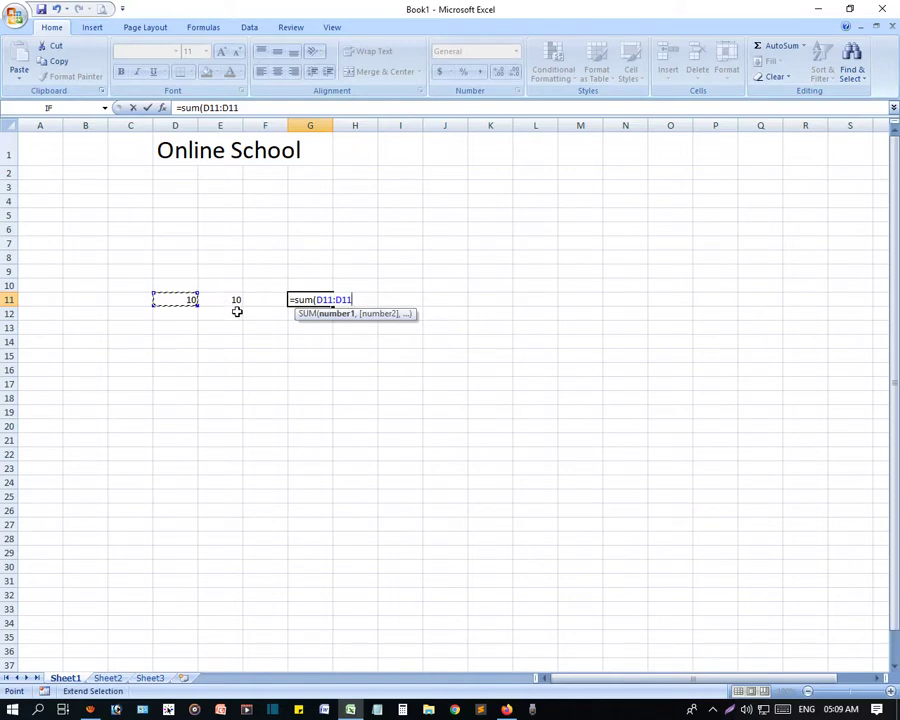
left_click(234, 299)
key("Return")
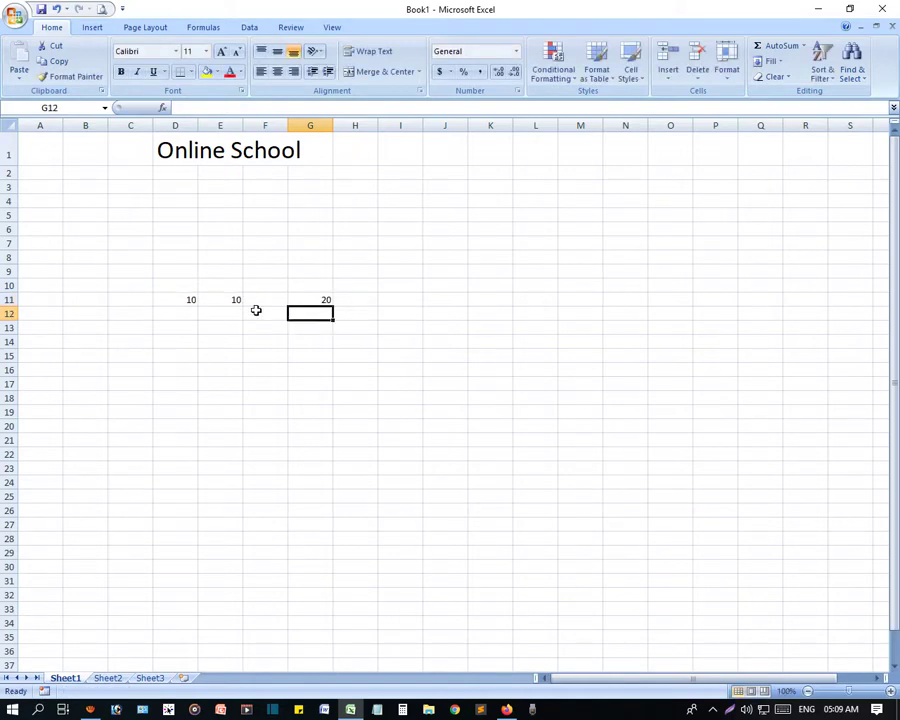
Replace the function in G11's formula with MAX, keeping the range D11:E11
left_click(322, 291)
left_click(322, 300)
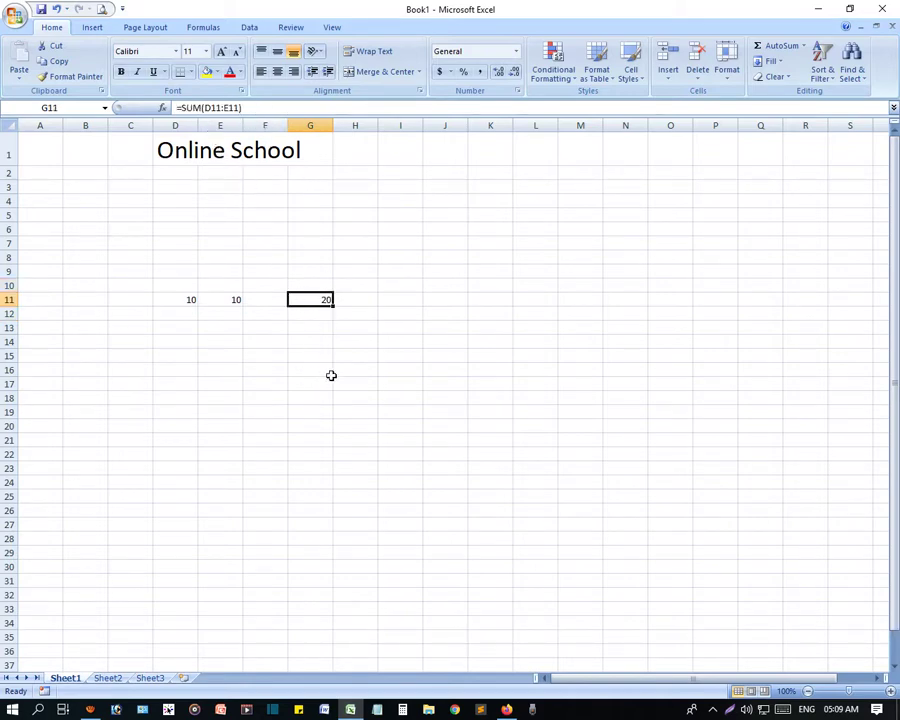
left_click(199, 108)
double_click(195, 108)
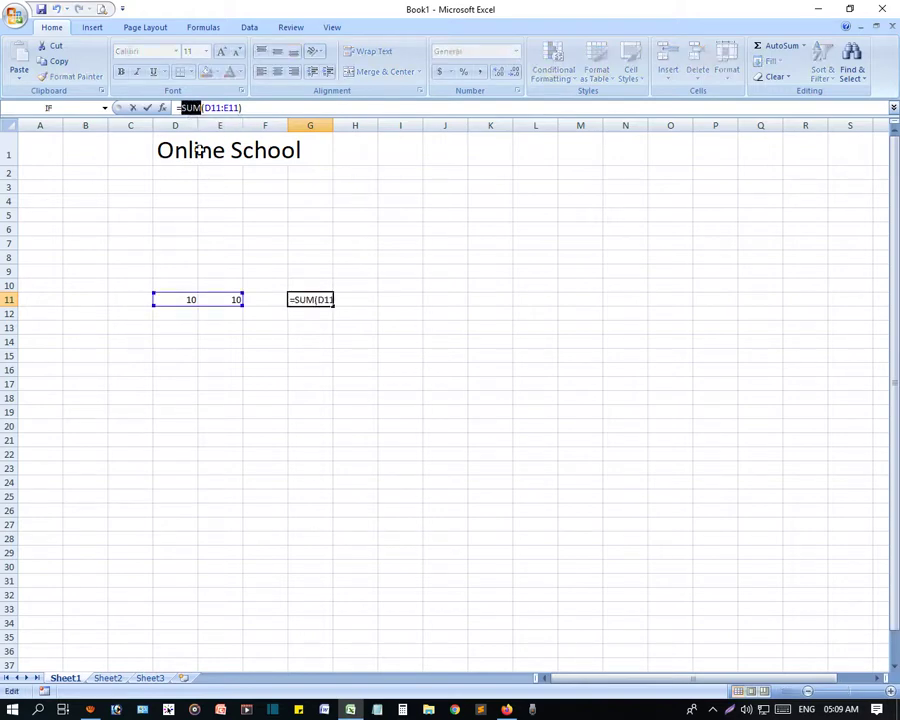
type("max")
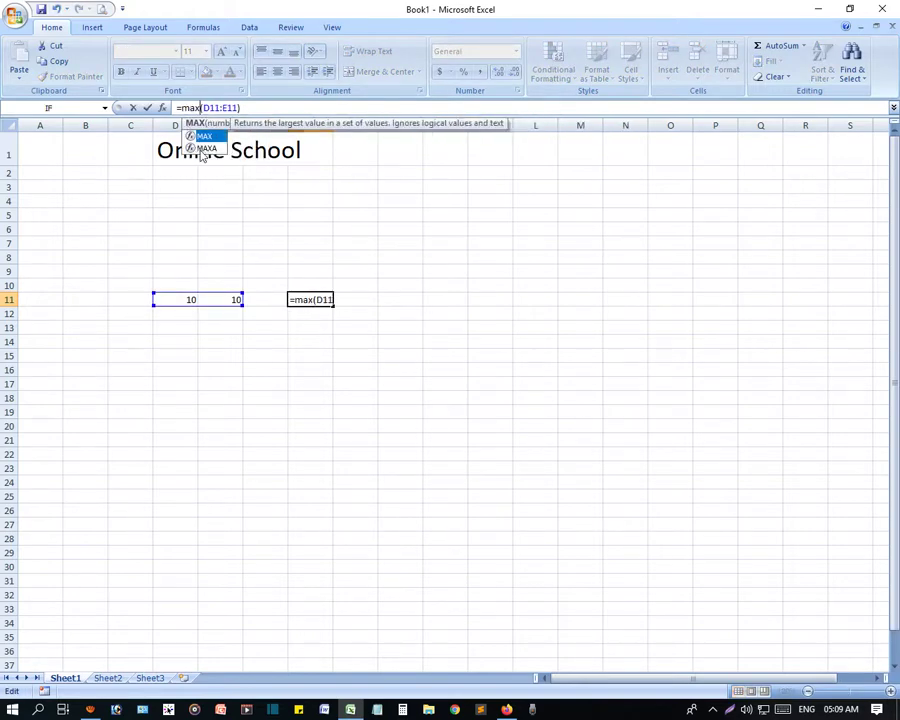
key("Return")
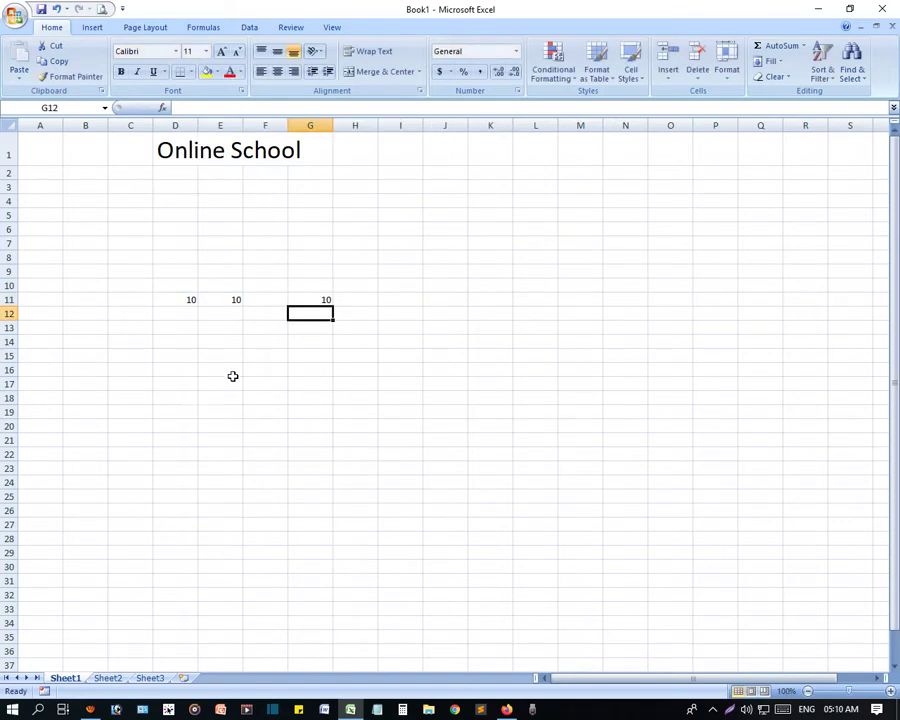
Change the value in cell E11 to 5
left_click(234, 298)
type("5")
key("Return")
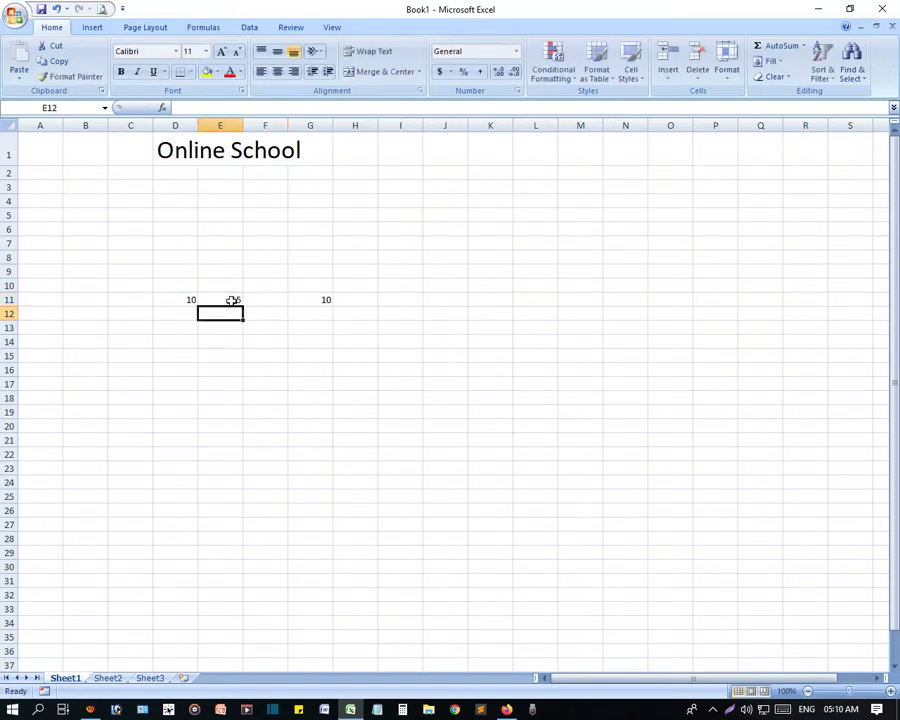
Replace the function in G11's formula with MIN for the range D11:E11
left_click(316, 301)
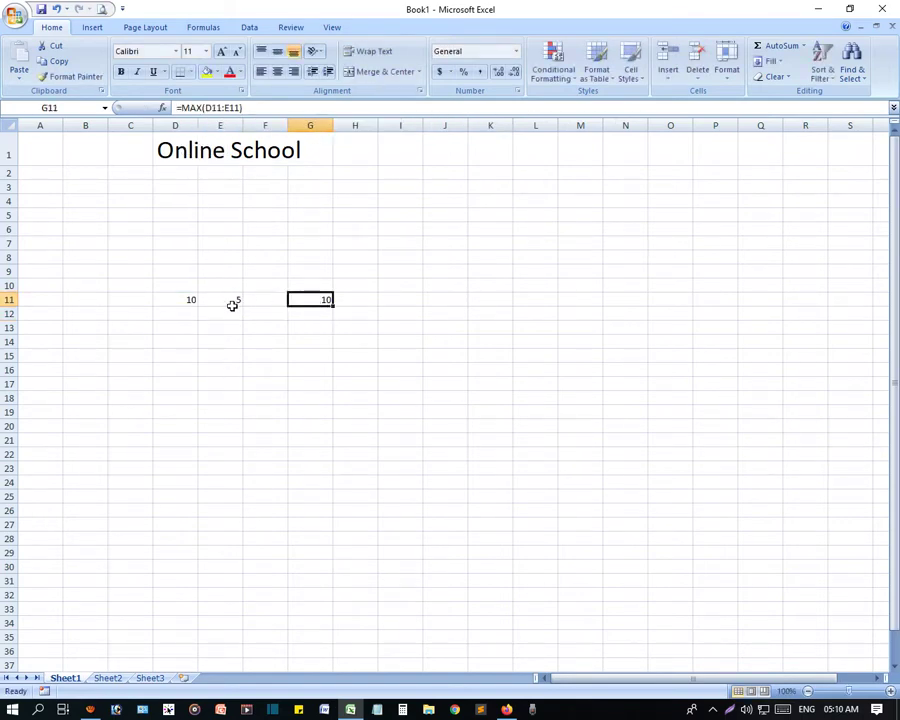
left_click(200, 107)
left_click_drag(195, 107, 195, 107)
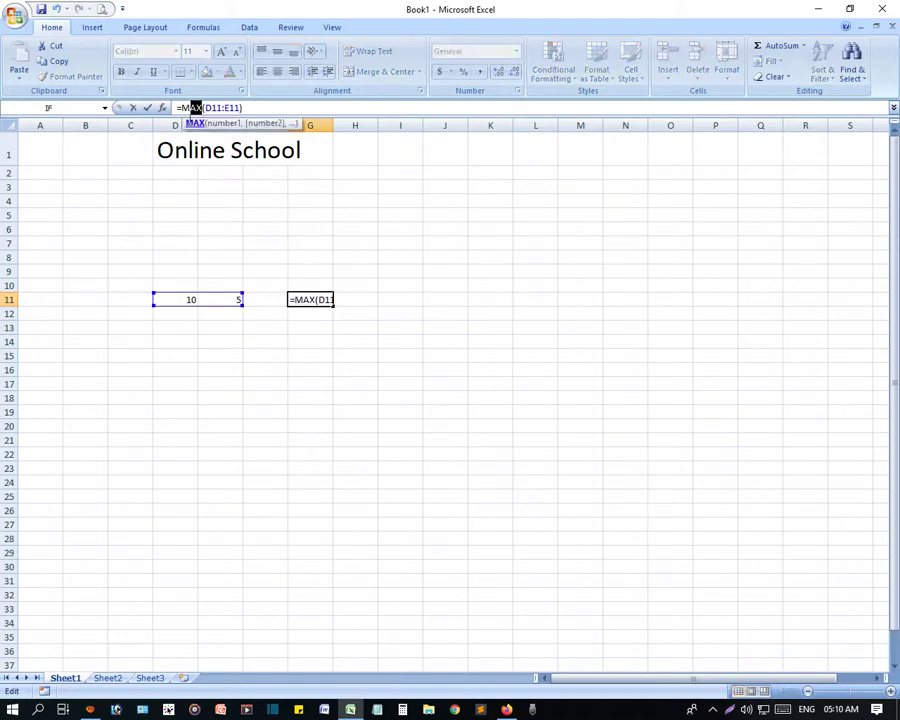
type("in")
key("Return")
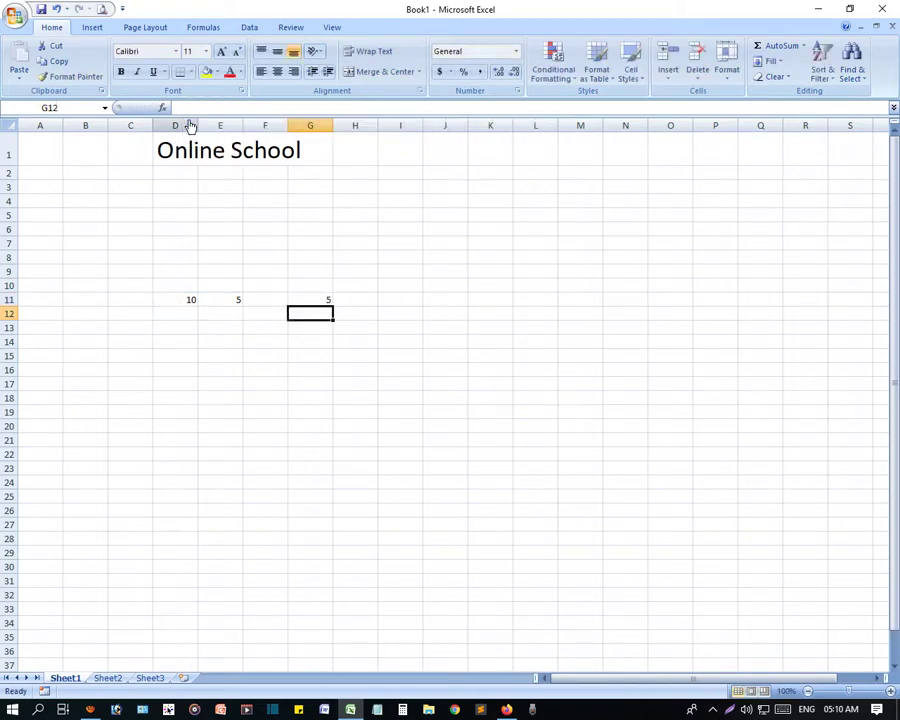
left_click(308, 300)
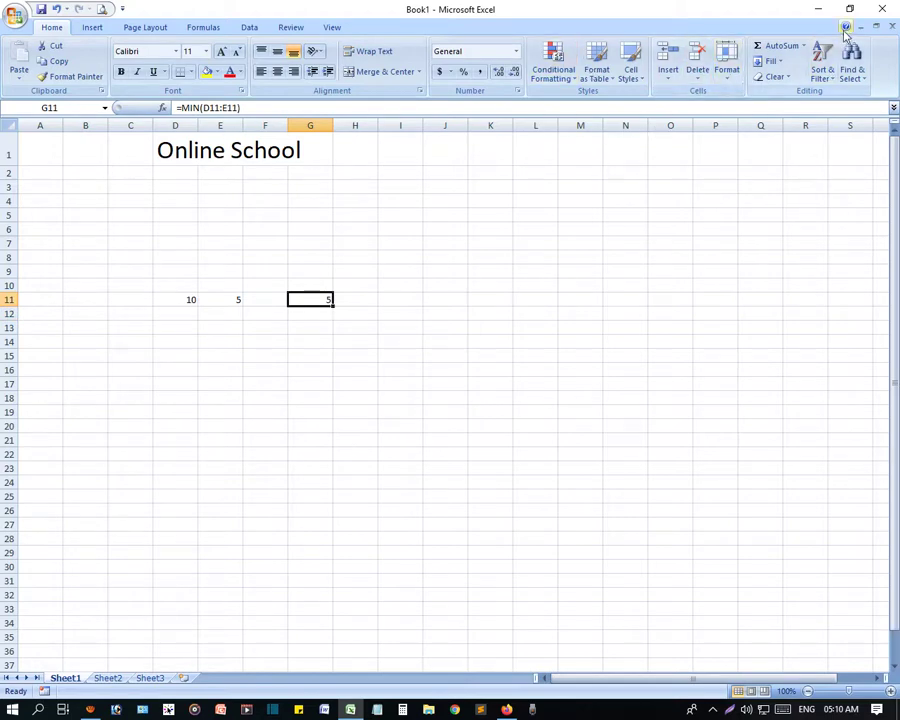
Average the range D11:G11 in cell H11 using AutoSum's Average function, and check the resulting formula
left_click_drag(177, 300, 308, 300)
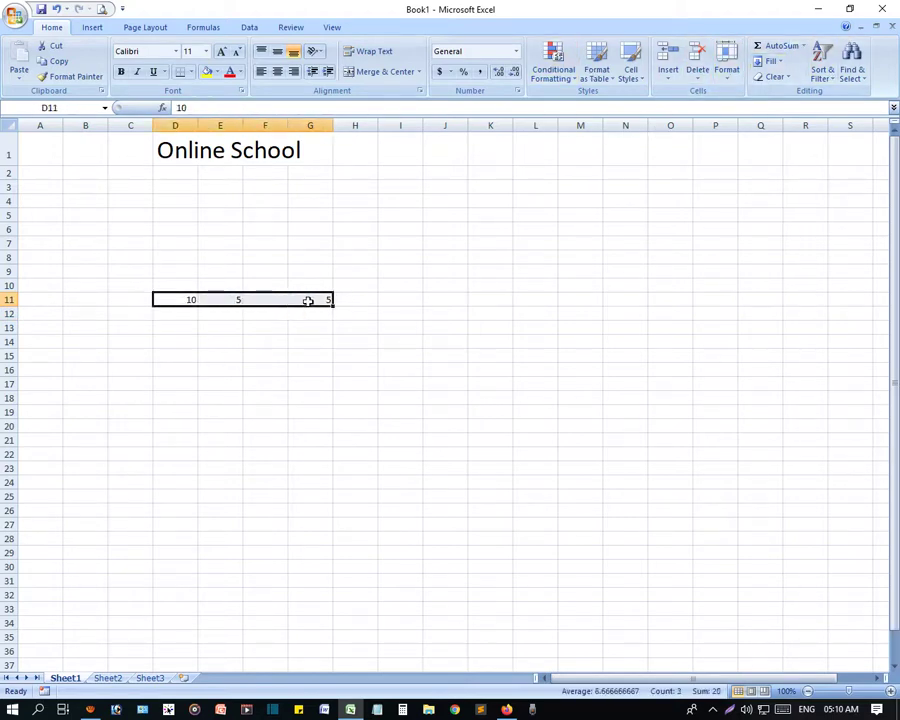
left_click(803, 45)
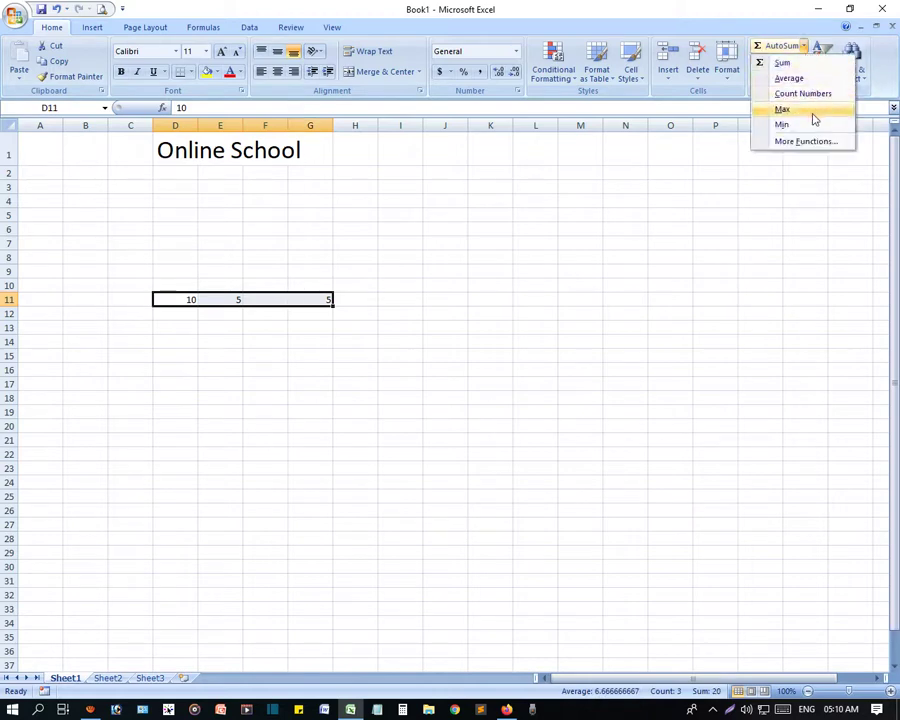
left_click(790, 78)
left_click(322, 360)
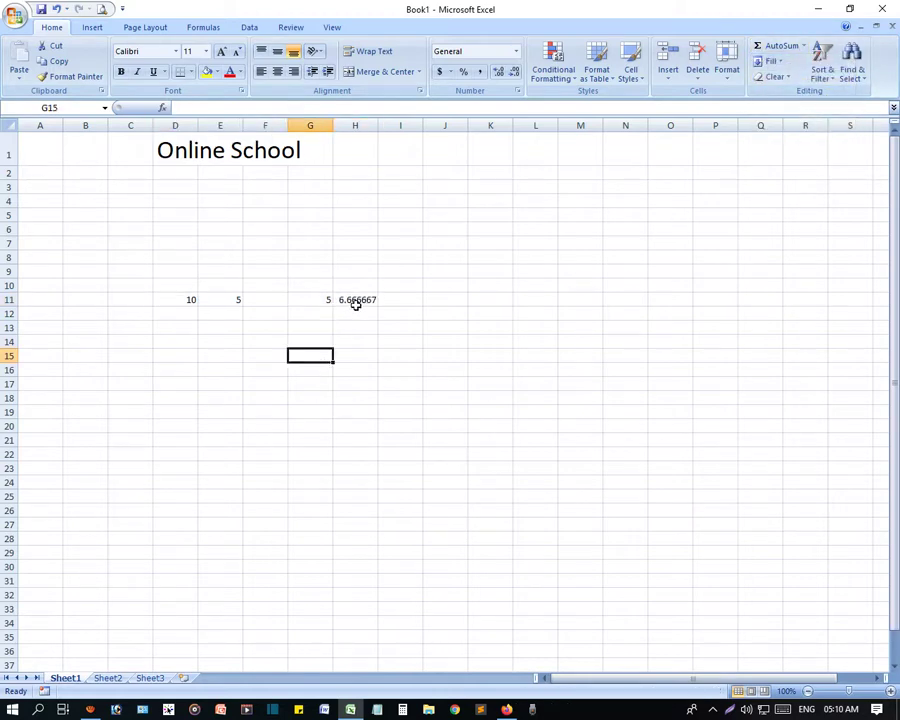
left_click(357, 301)
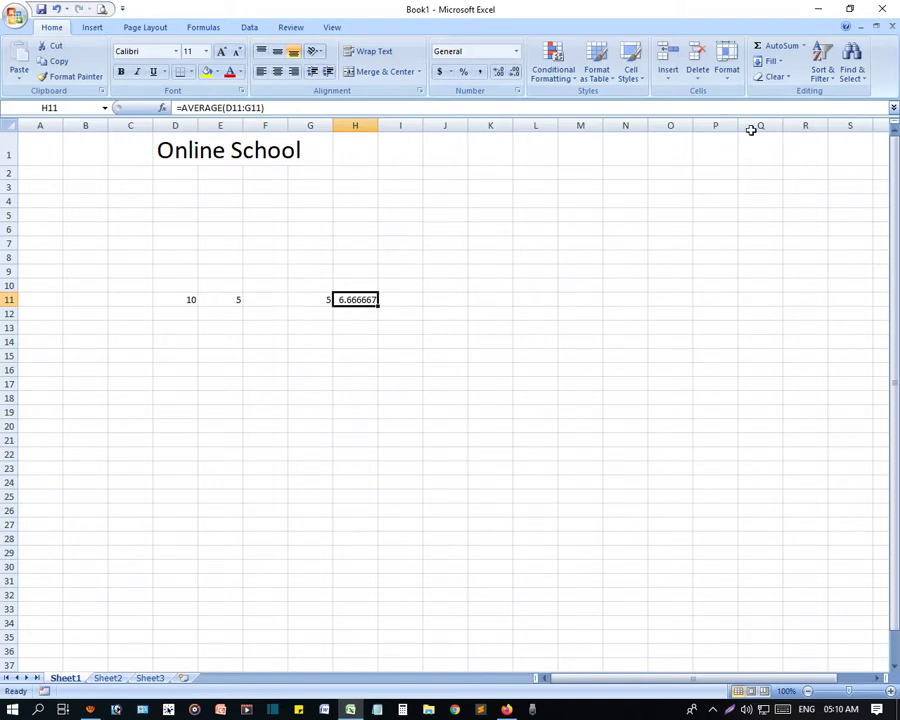
Delete the contents of the range C7:N25
left_click(790, 82)
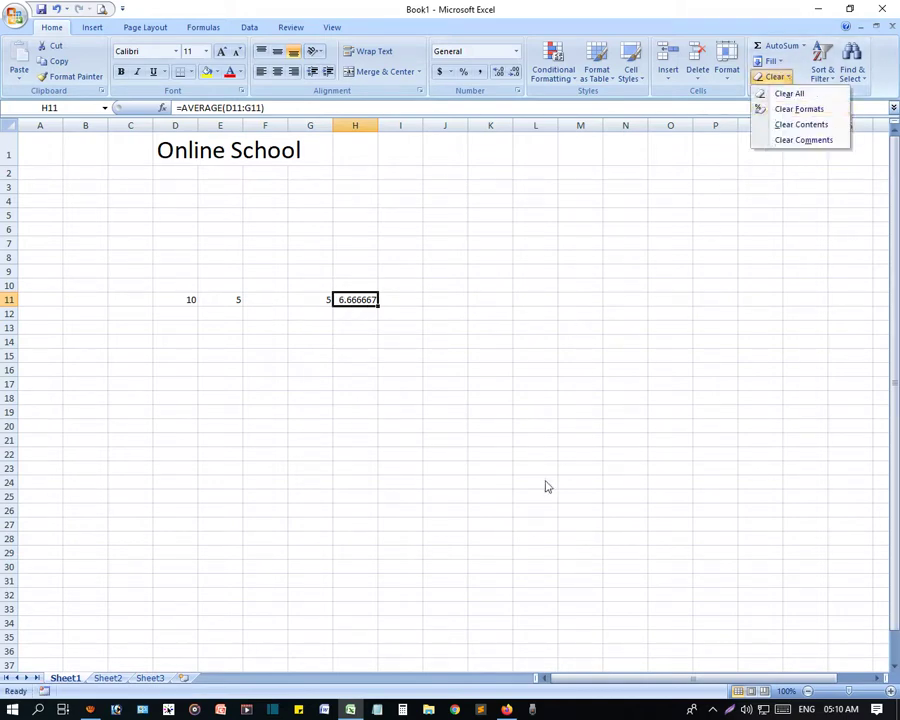
left_click_drag(625, 495, 139, 249)
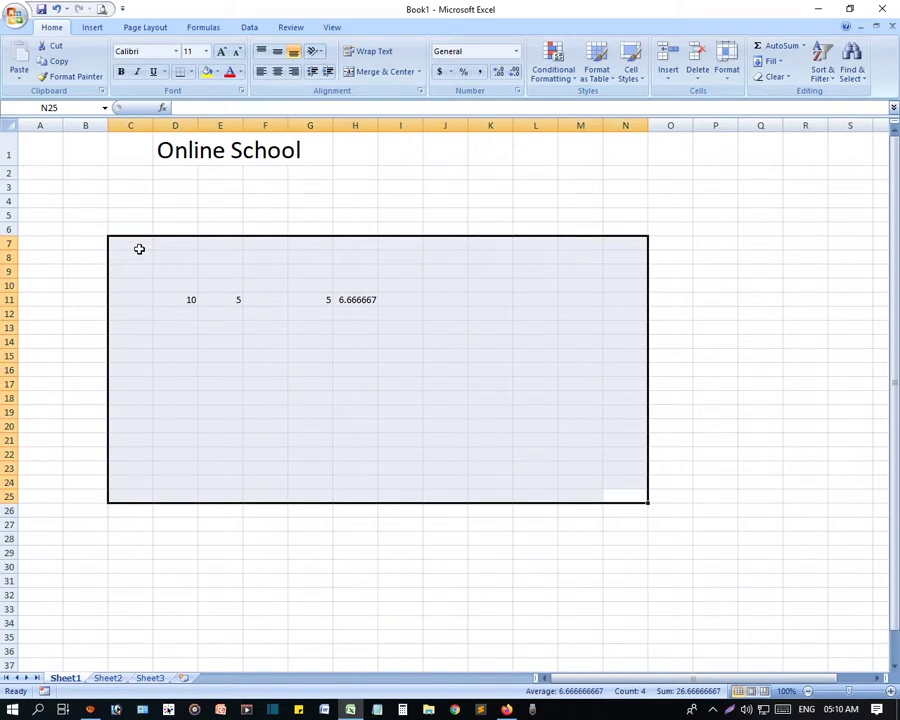
key("Delete")
left_click(336, 228)
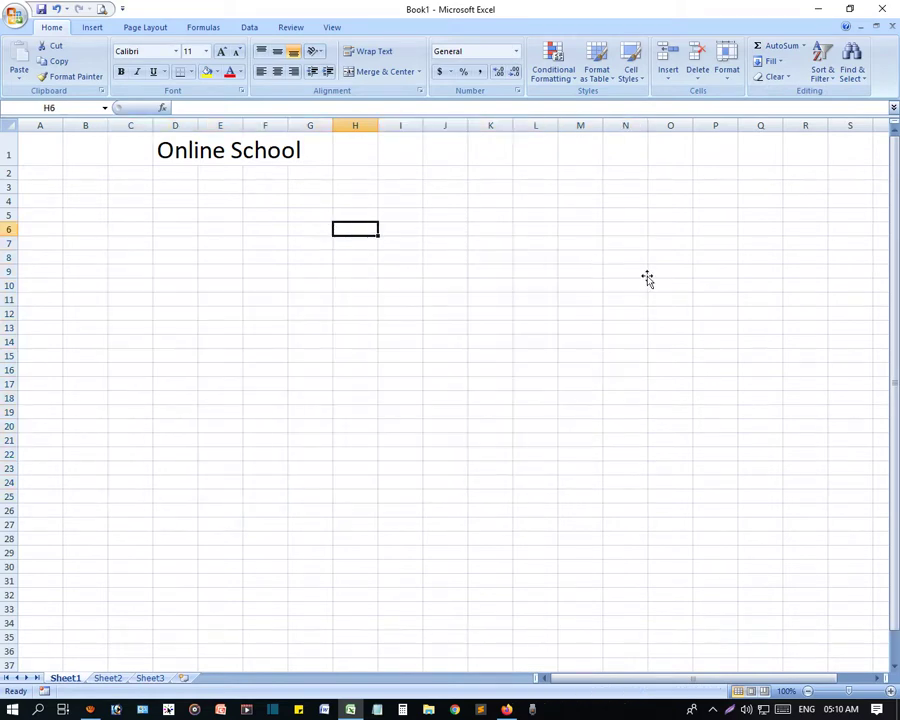